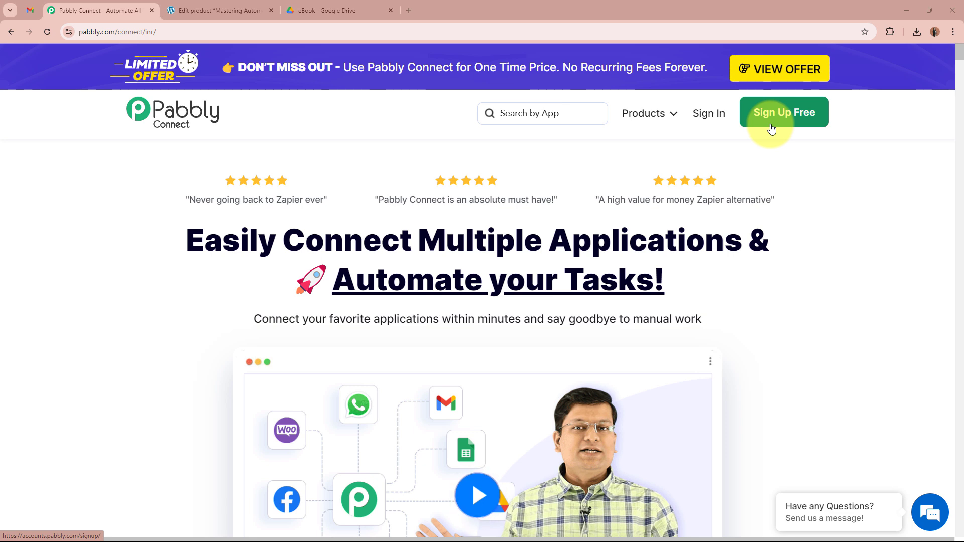
Step: Sign in, launch Pabbly Connect from All Pabbly Apps, and begin creating a workflow
click(716, 119)
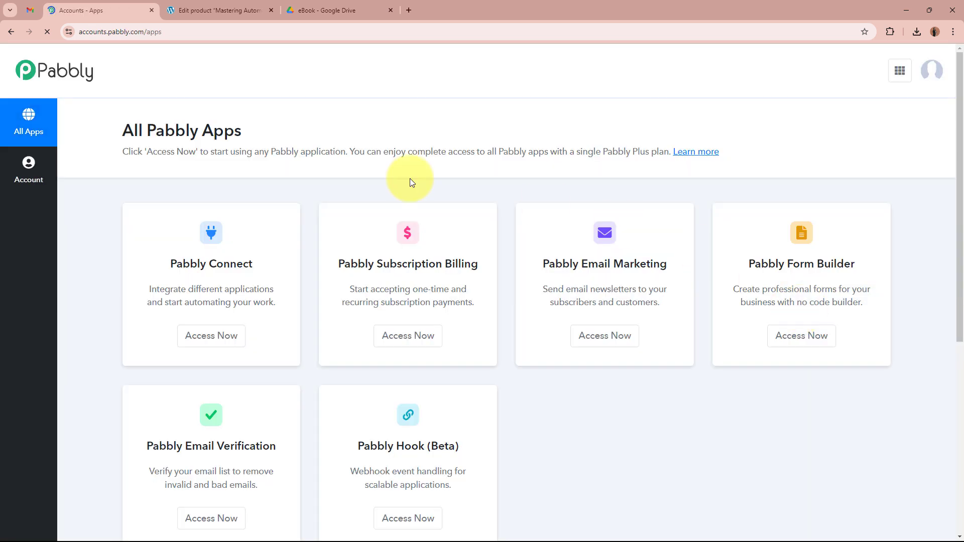
drag(116, 131, 348, 130)
click(355, 132)
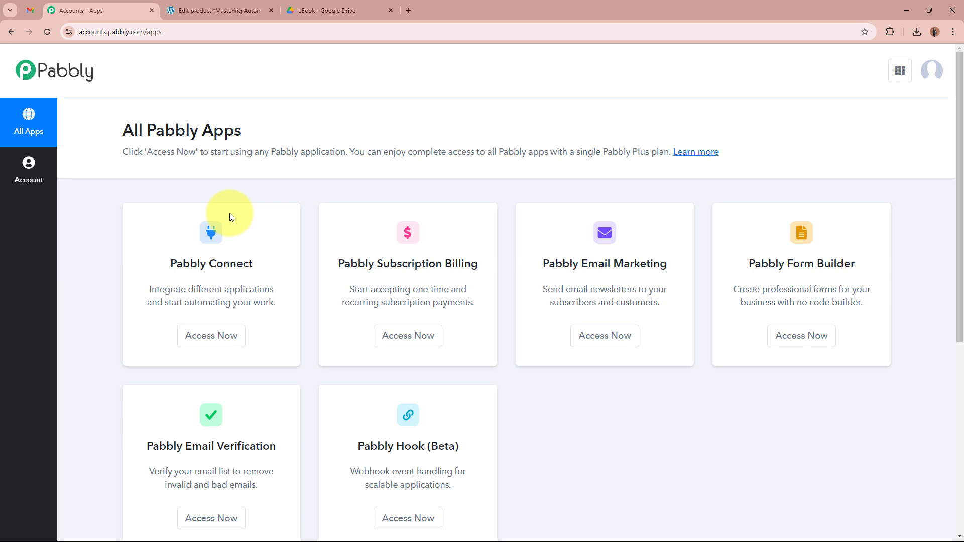
drag(169, 264, 258, 262)
click(261, 267)
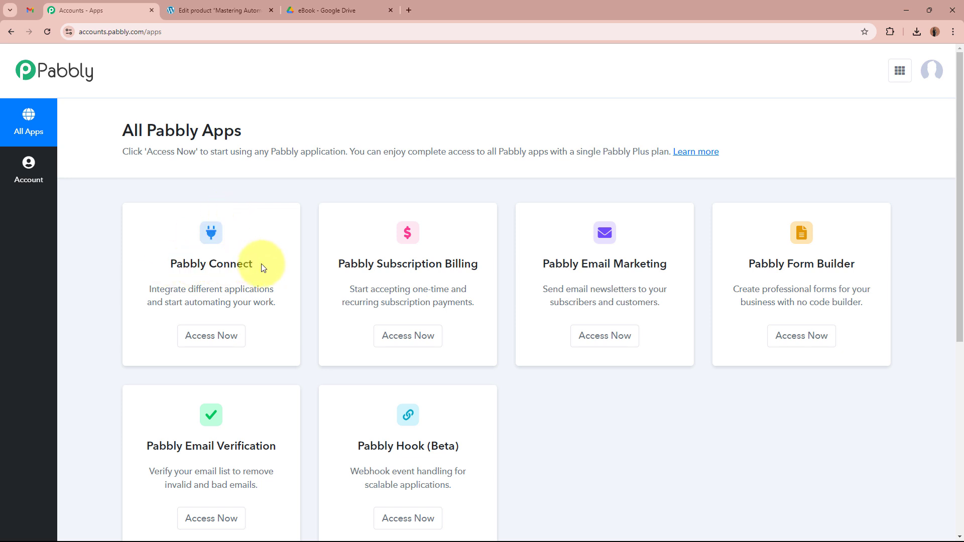
click(223, 335)
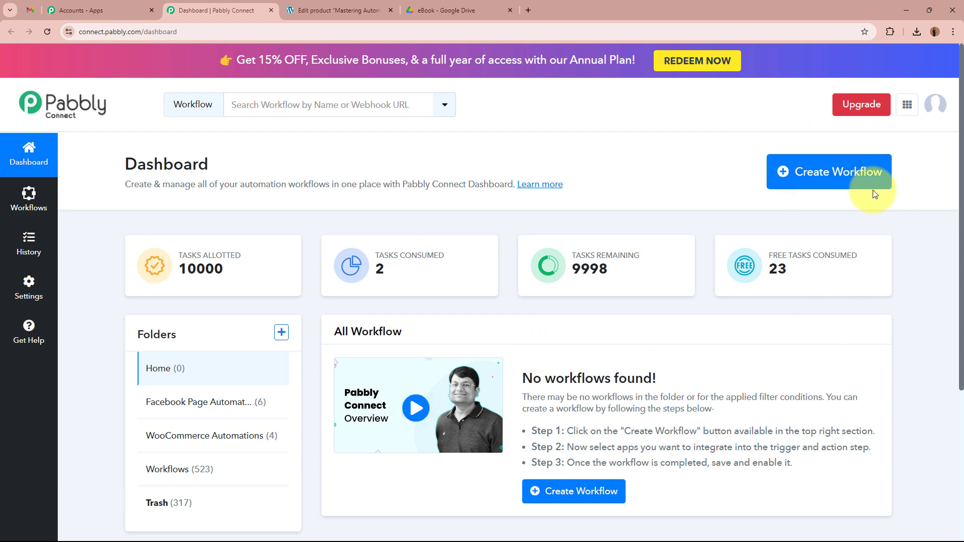
click(847, 161)
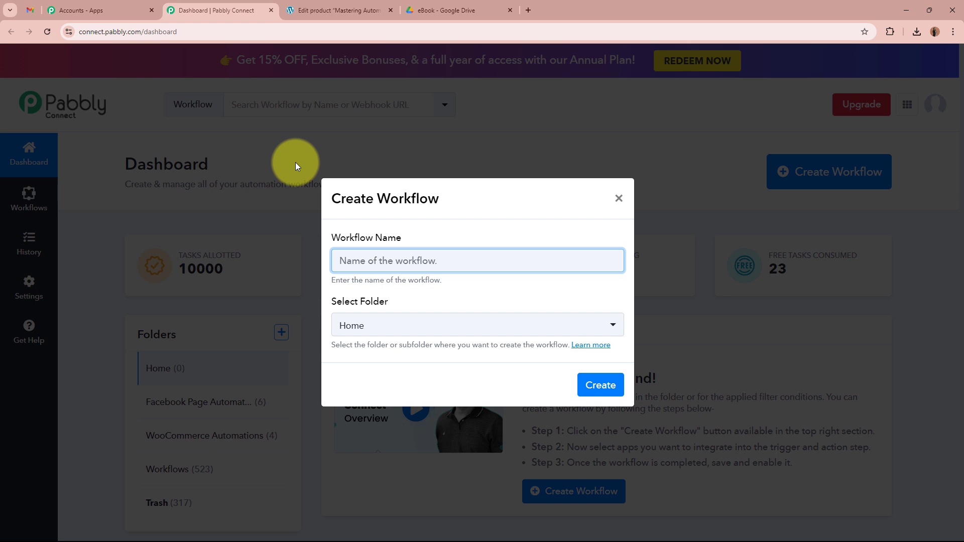
Step: Paste 'How to Deliver Google Drive File on WooCommerce Sale' as the workflow name
drag(331, 236, 389, 237)
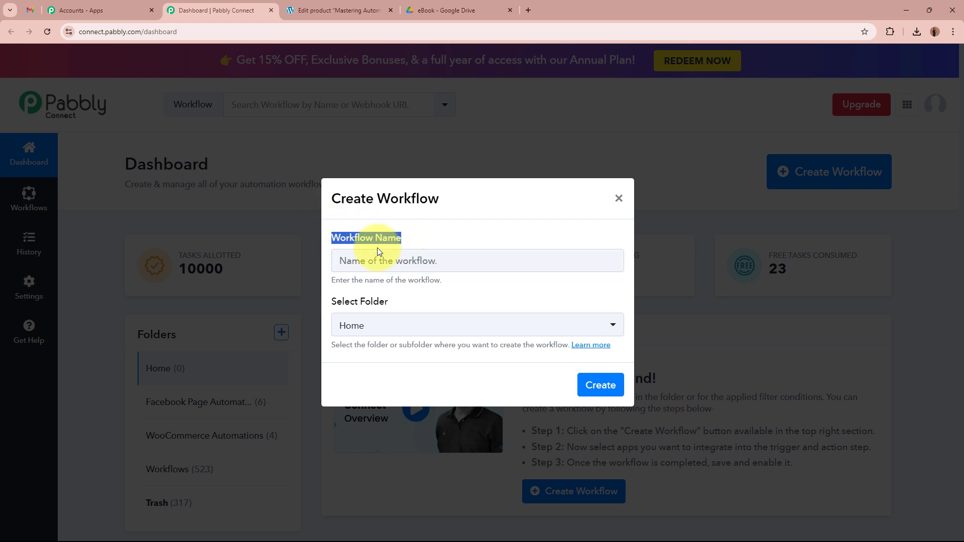
drag(332, 301, 388, 301)
click(393, 255)
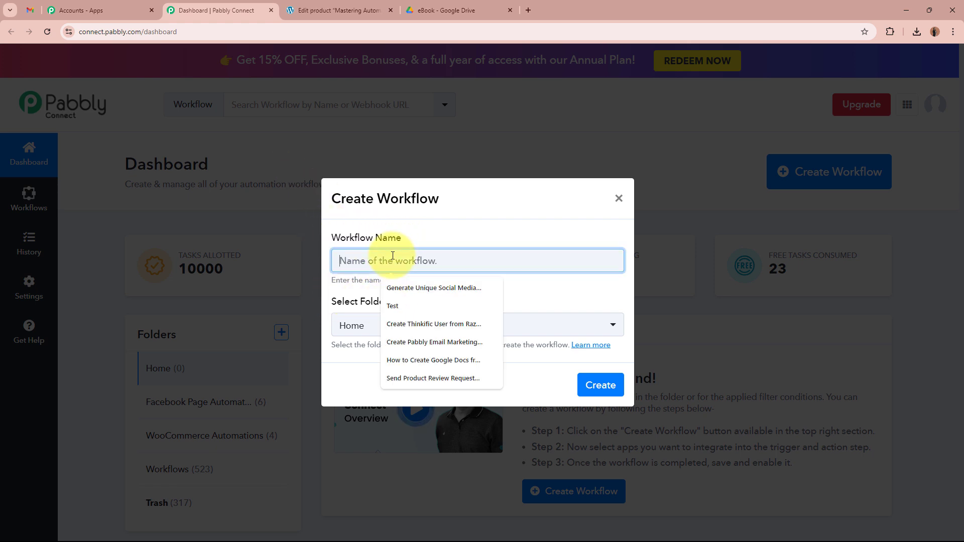
text(How to Deliver Google Drive File on WooCommerce Sale)
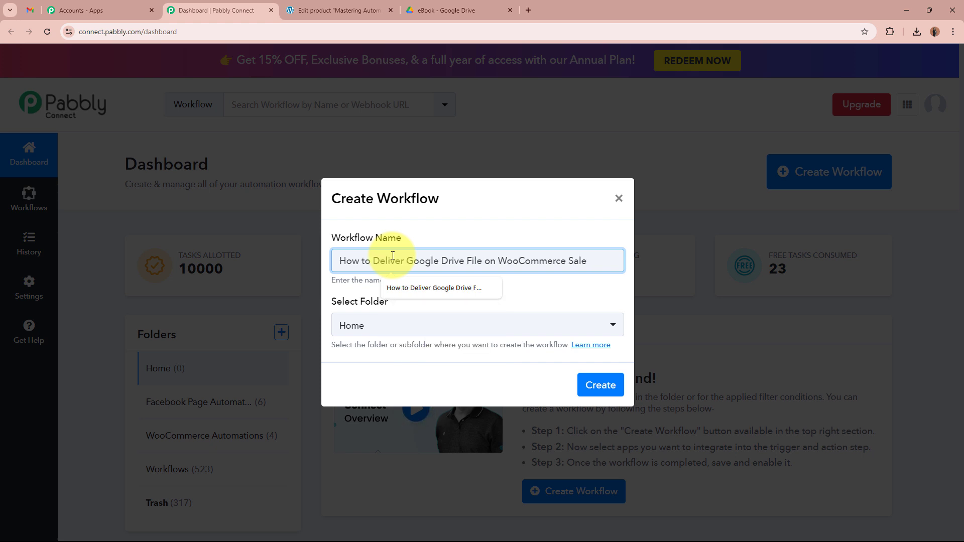
drag(385, 262, 551, 297)
click(550, 297)
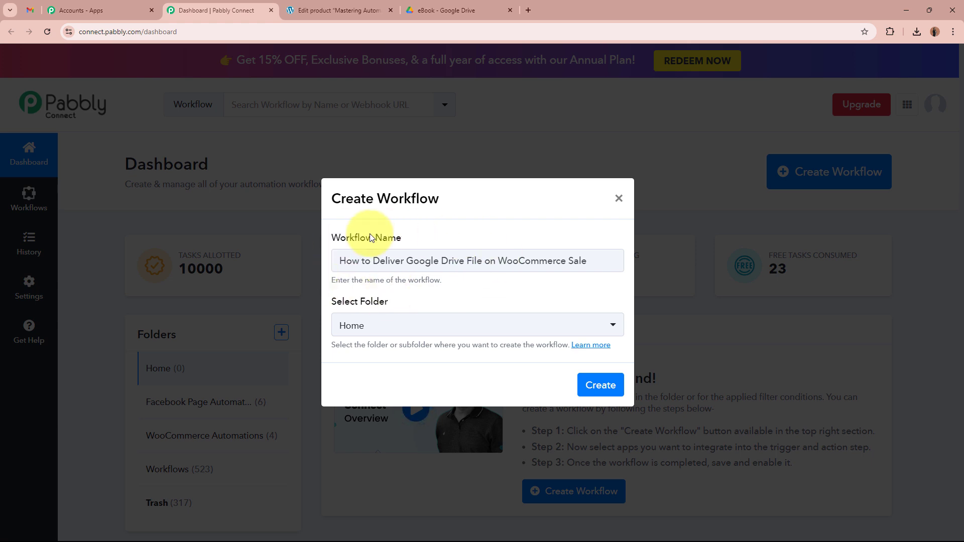
Step: Place the workflow in the WooCommerce Automations folder and create it
drag(327, 301, 402, 306)
click(405, 306)
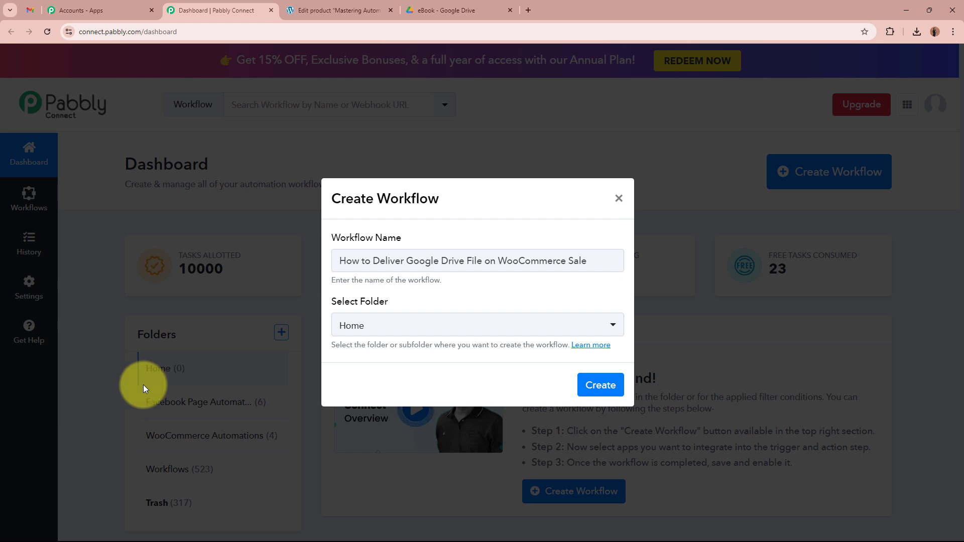
click(405, 323)
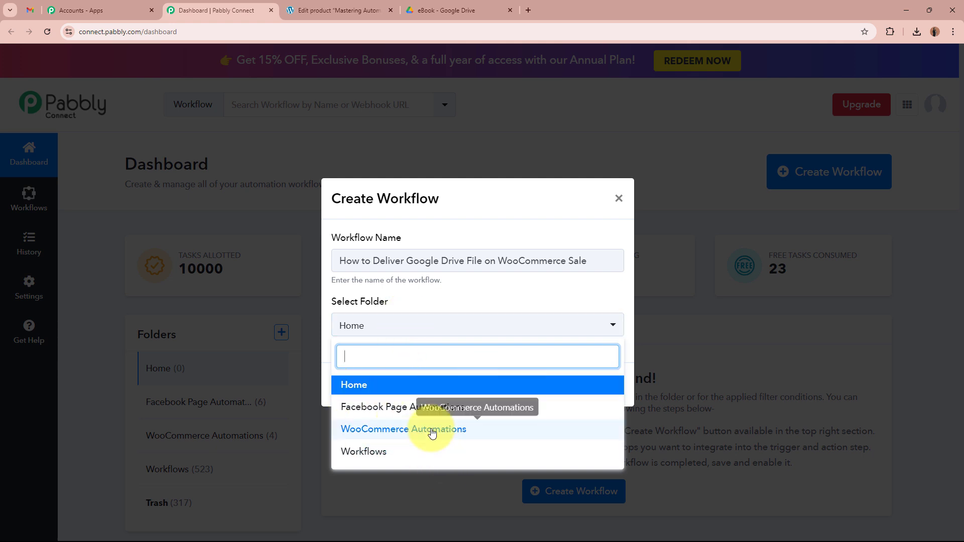
click(412, 428)
click(397, 385)
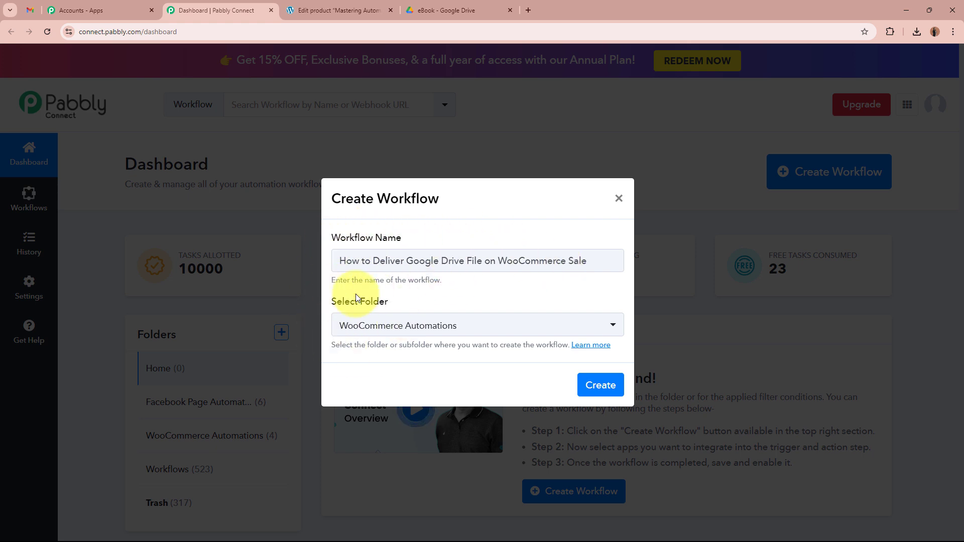
click(598, 389)
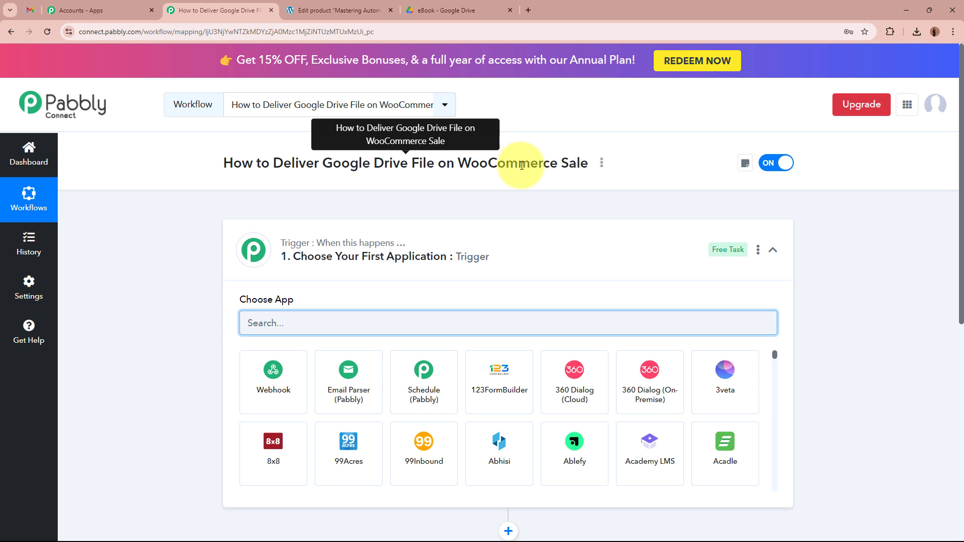
Step: Search 'Woo' in the trigger's app list and pick WooCommerce as the trigger app
click(574, 252)
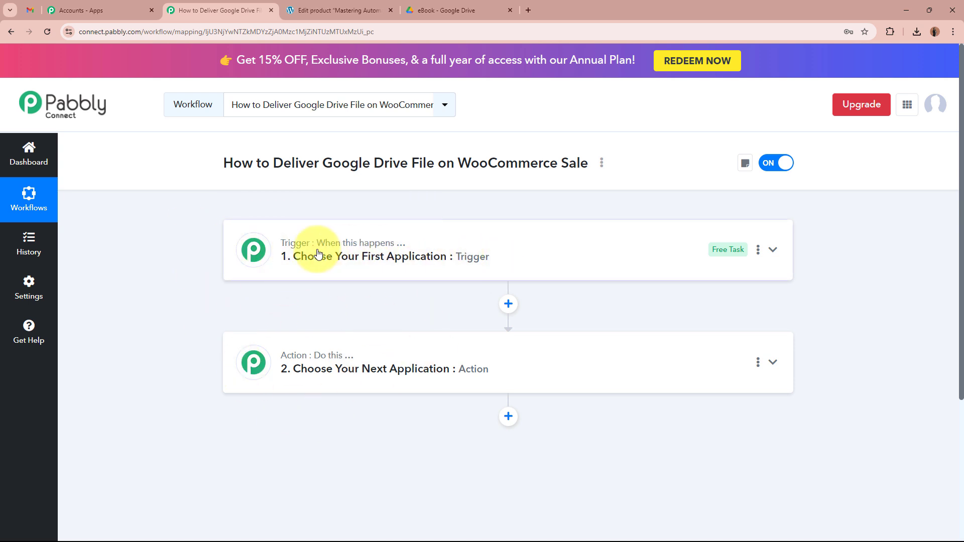
mouse_move(278, 362)
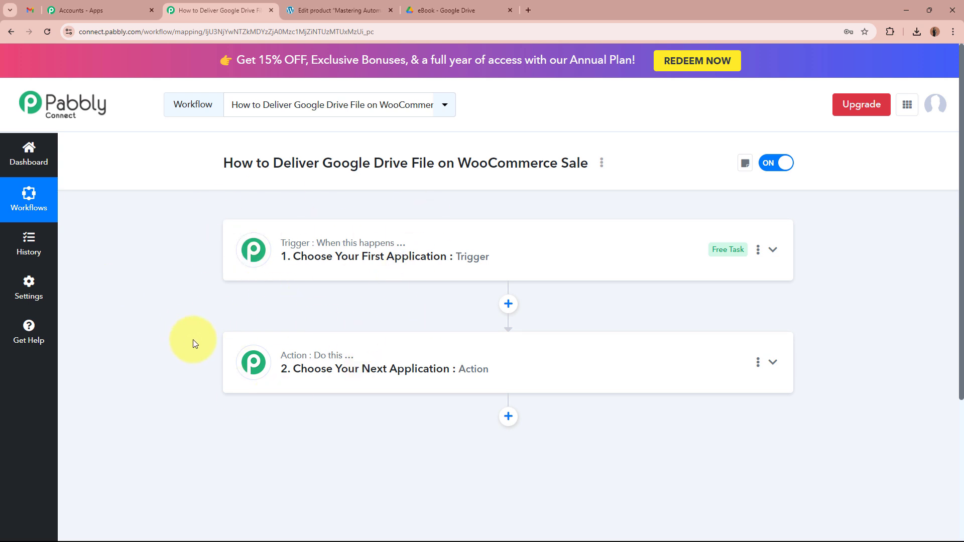
click(608, 248)
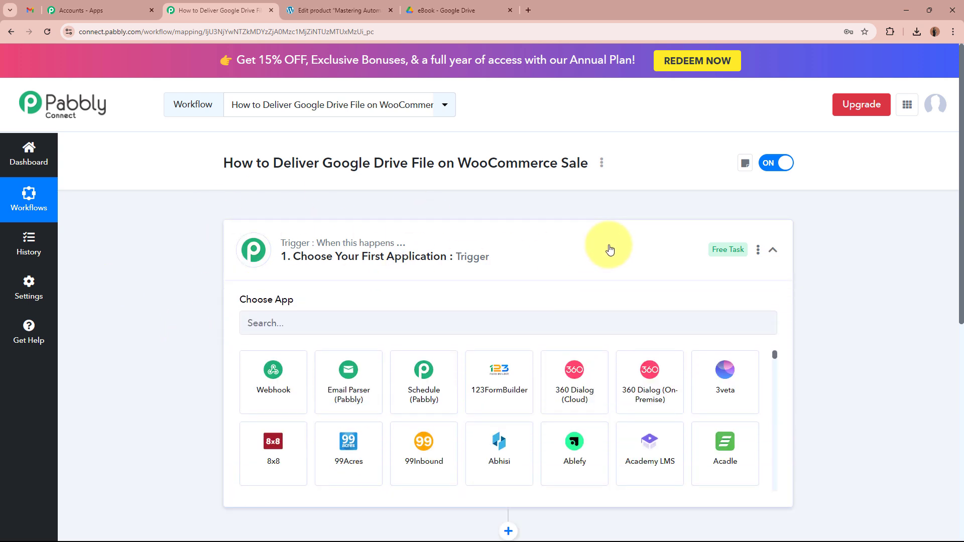
click(582, 322)
text(Woo)
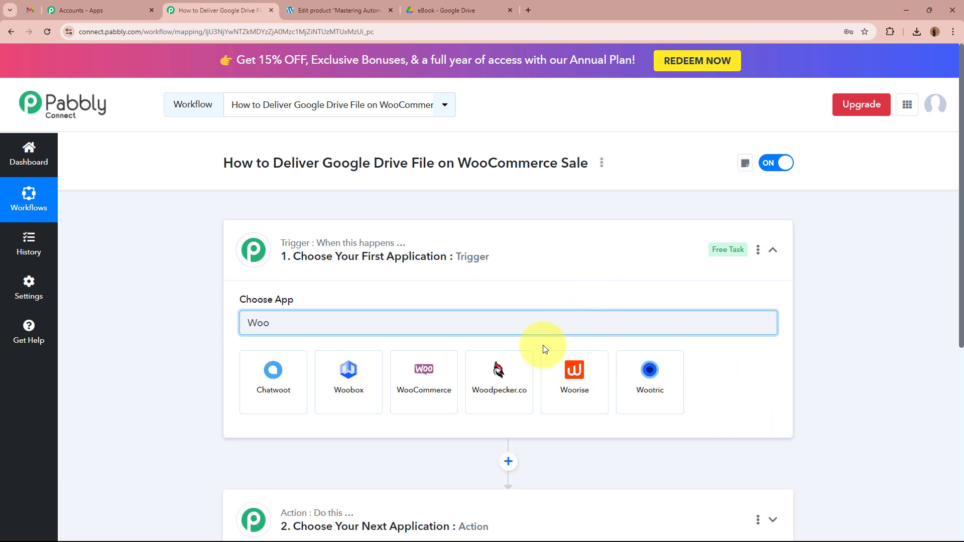
click(445, 399)
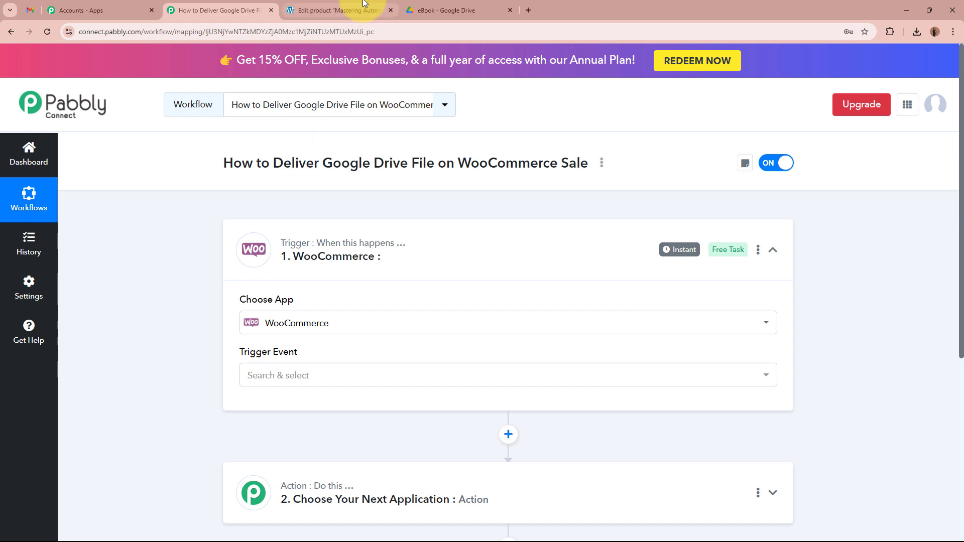
Step: Set the WooCommerce trigger event to New Order Created
click(341, 10)
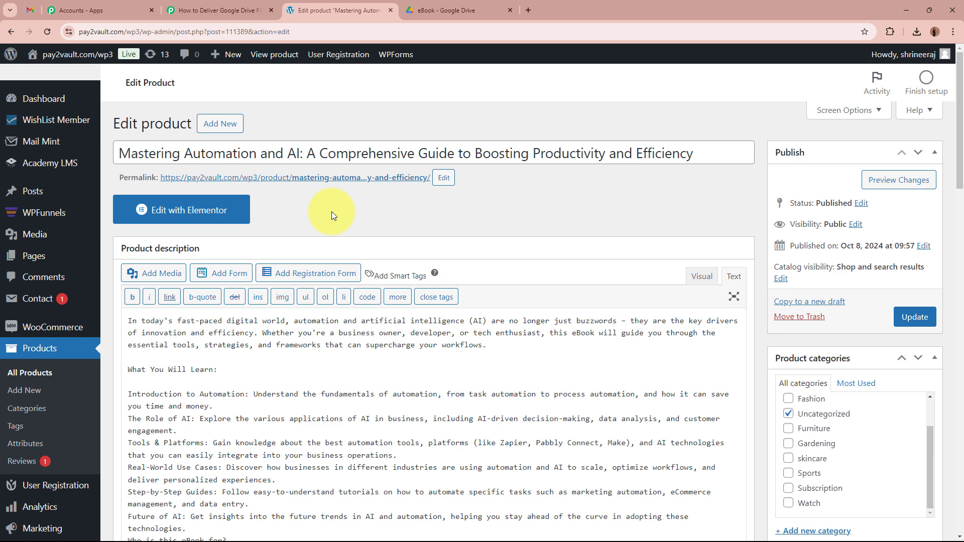
click(211, 12)
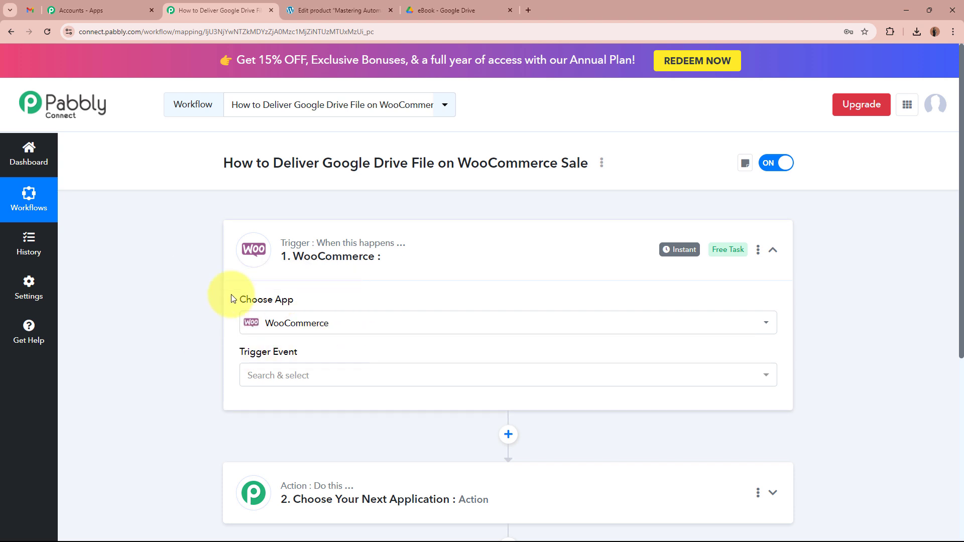
click(355, 381)
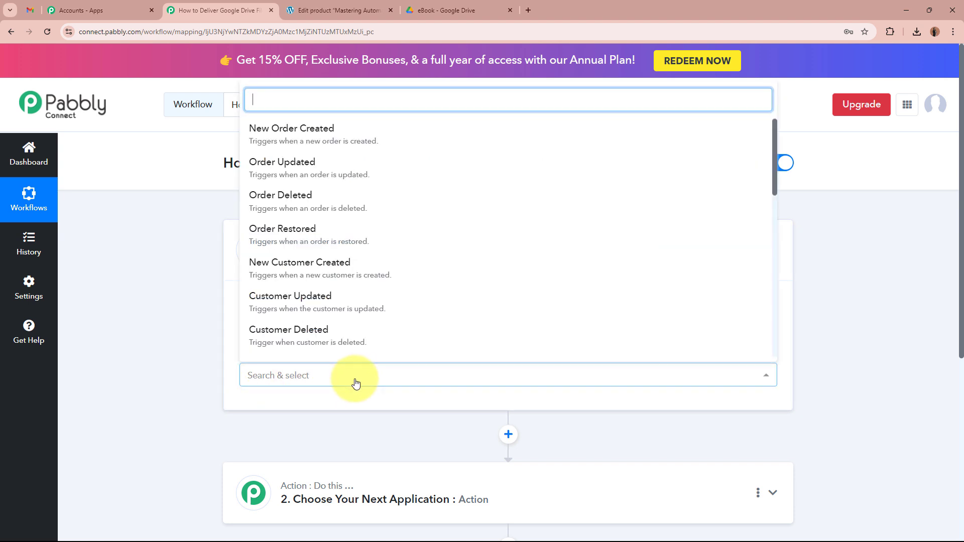
click(353, 132)
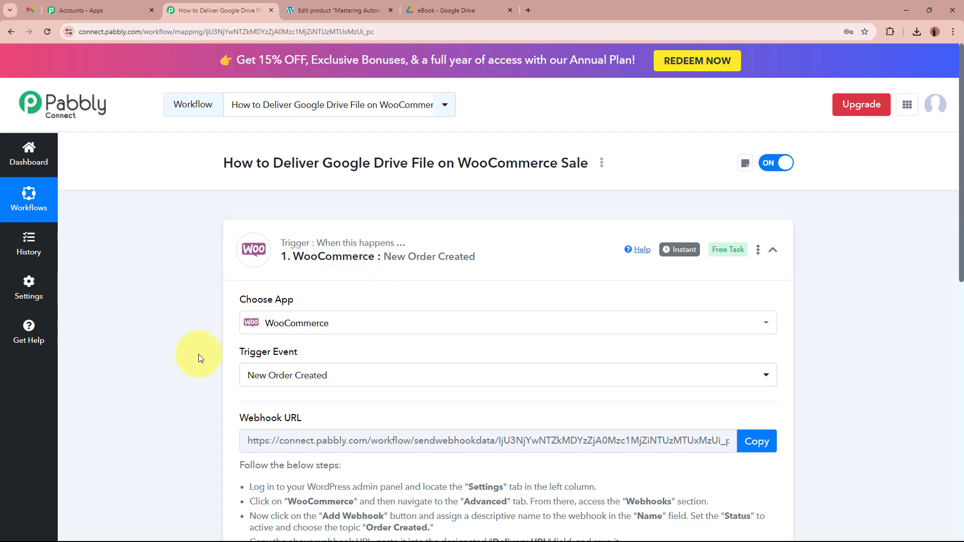
Step: Review the webhook setup instructions and copy the generated webhook URL
scroll(198, 354, down, 4)
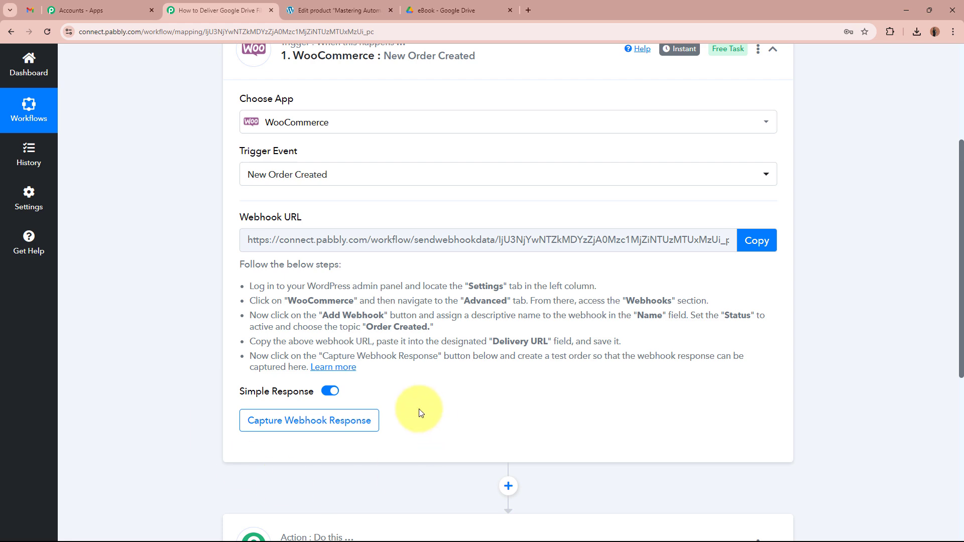
scroll(183, 359, up, 4)
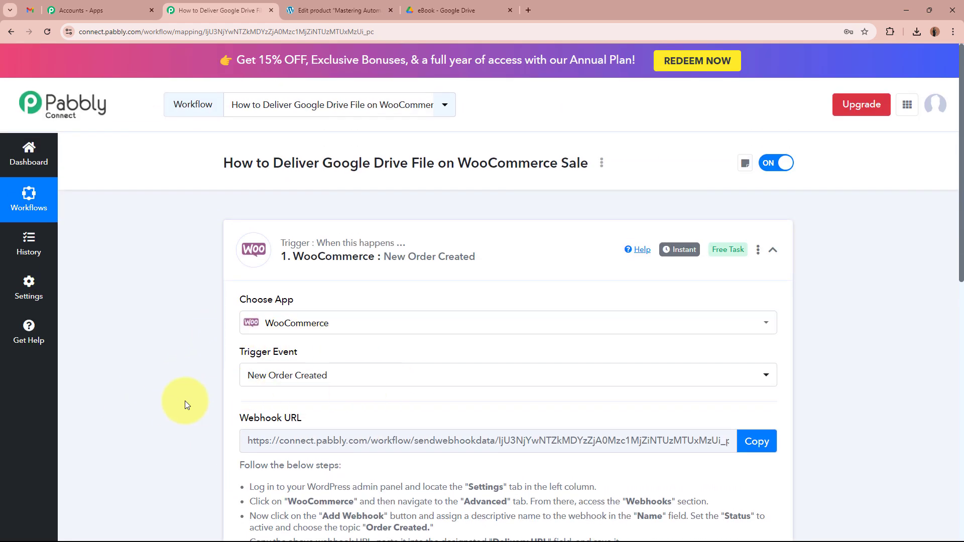
scroll(185, 401, down, 3)
drag(233, 264, 247, 286)
click(178, 297)
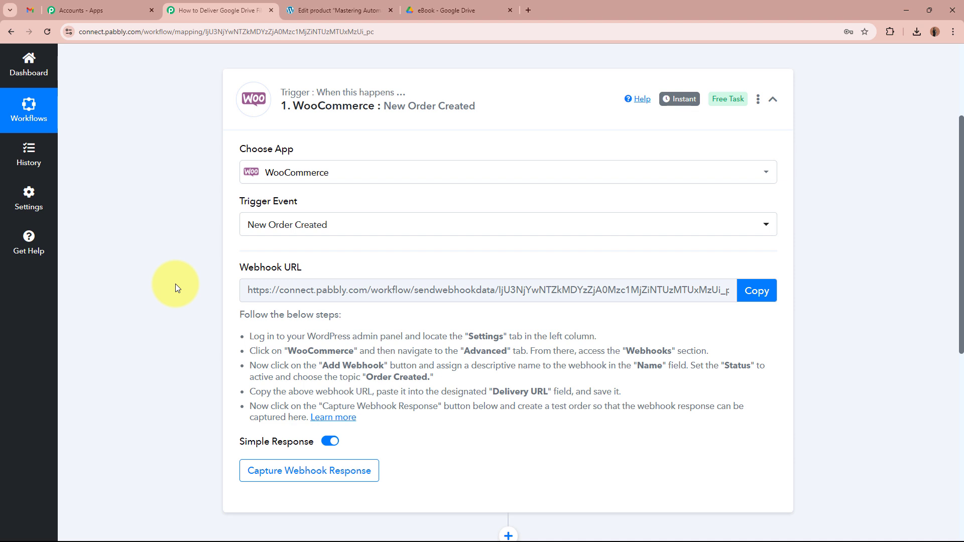
drag(239, 312, 392, 429)
click(162, 345)
click(760, 294)
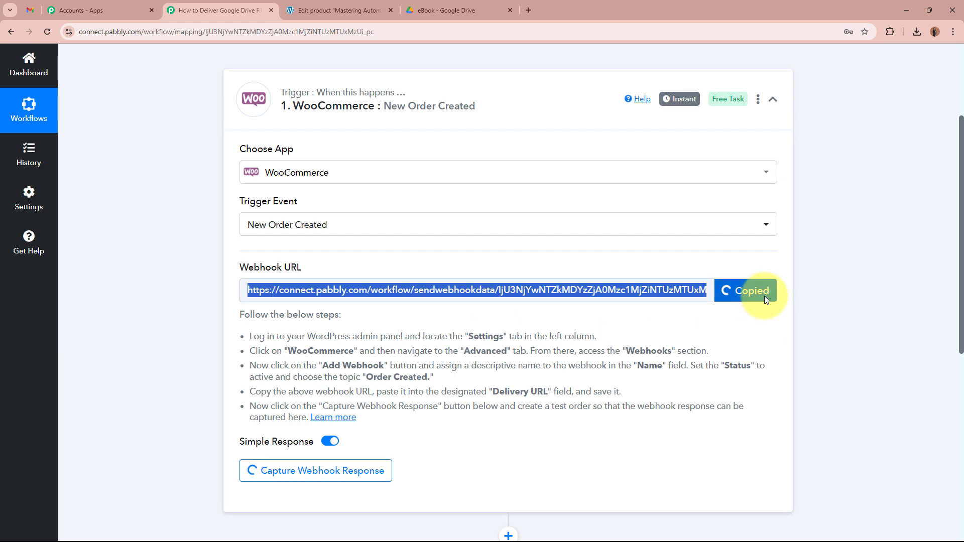
scroll(867, 345, up, 3)
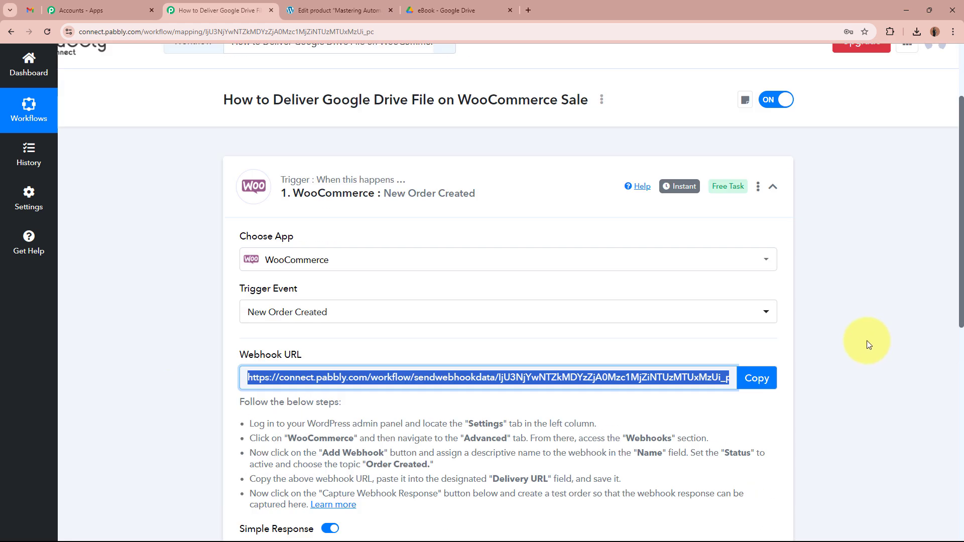
Step: Switch to the WordPress tab with the Mastering Automation and AI eBook's edit page
click(341, 7)
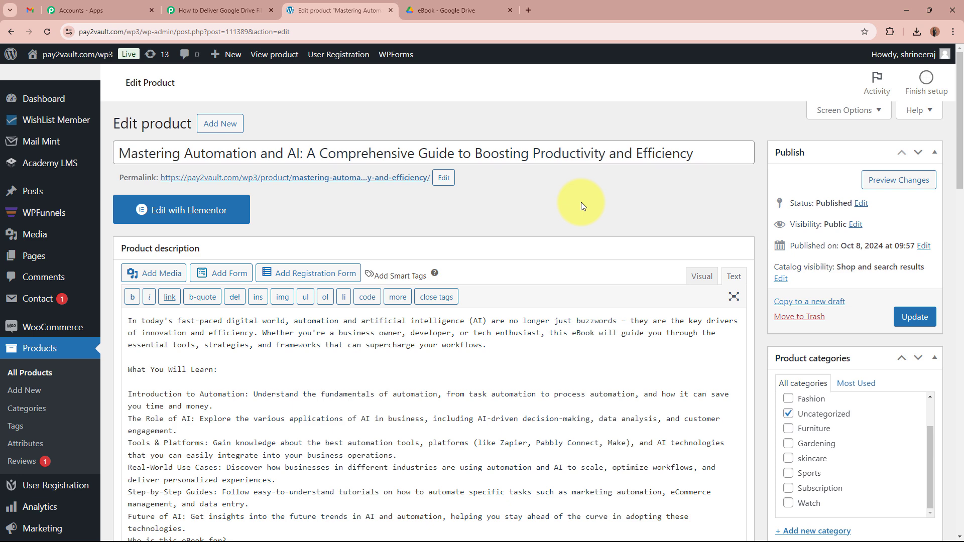
click(216, 10)
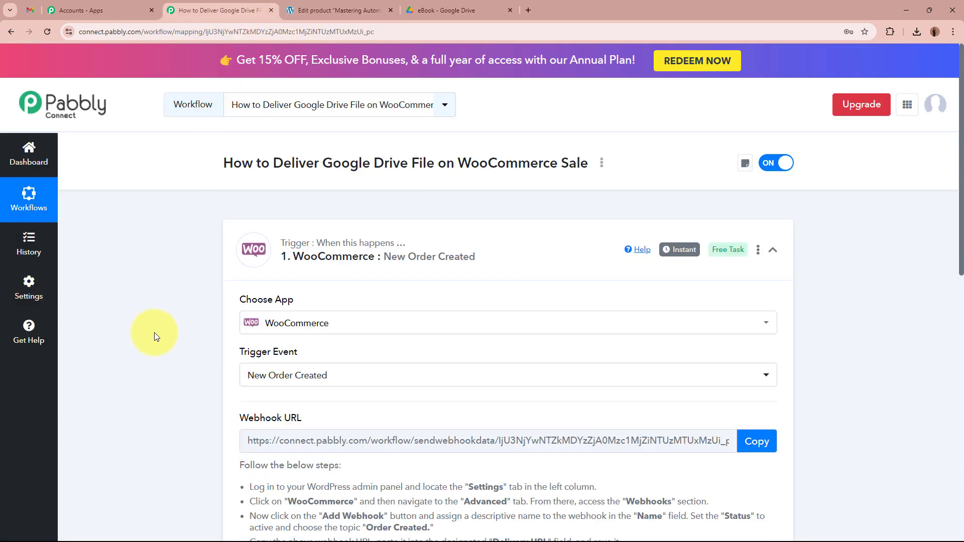
click(332, 11)
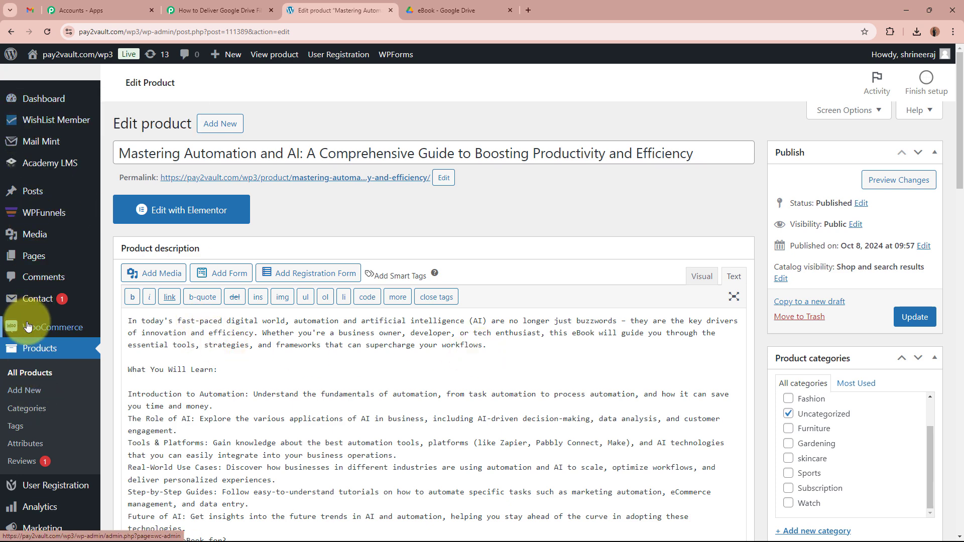
Step: Go to WooCommerce Advanced Webhooks, add a webhook, and name it 'New Order Placed'
click(129, 401)
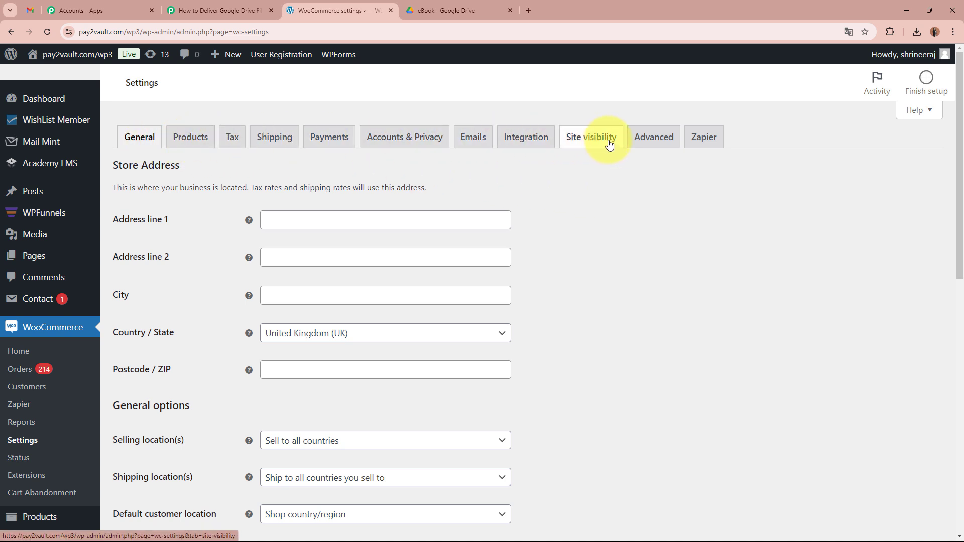
click(633, 145)
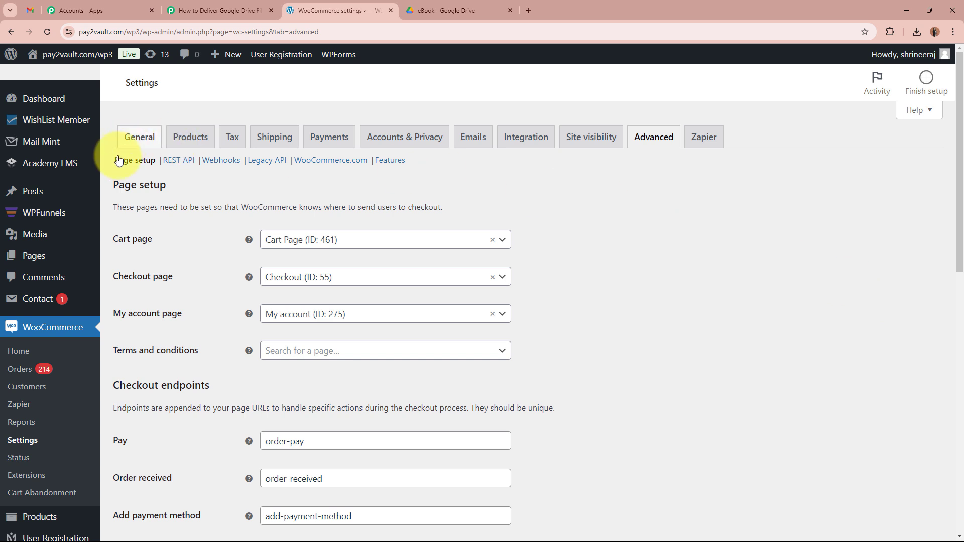
click(220, 162)
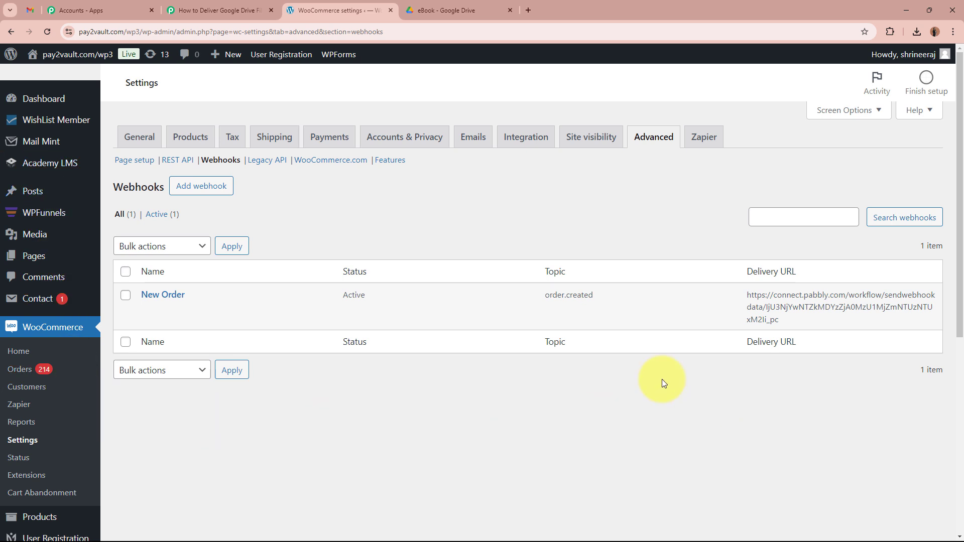
click(201, 187)
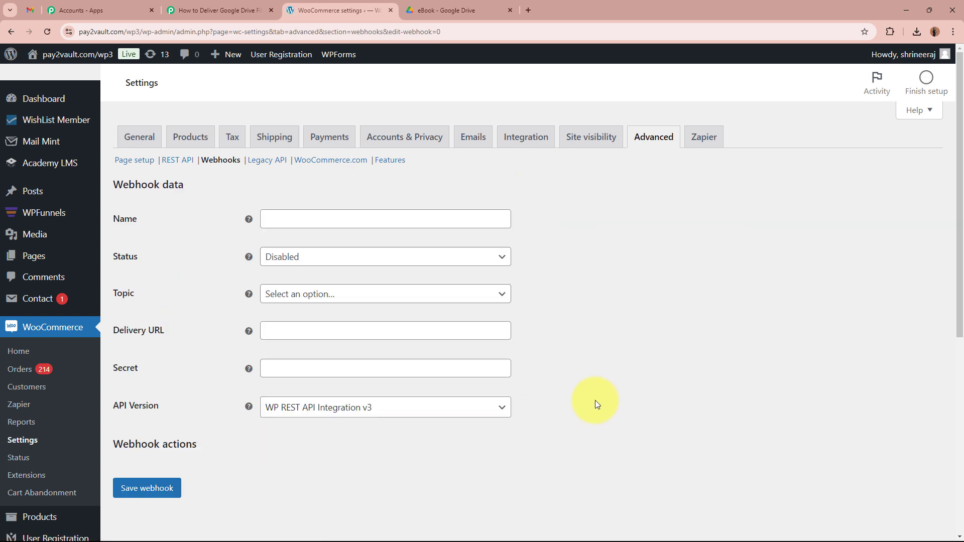
click(351, 220)
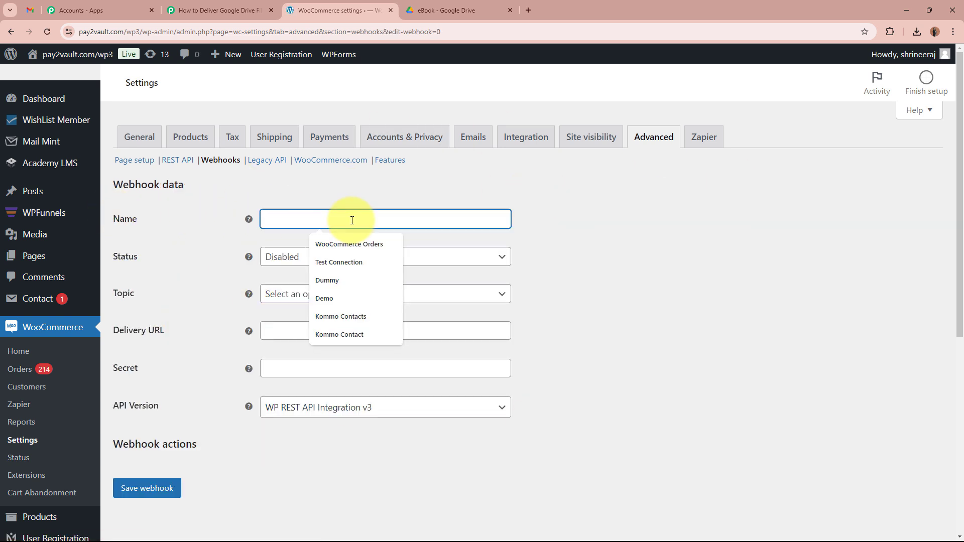
text(New Order Placed)
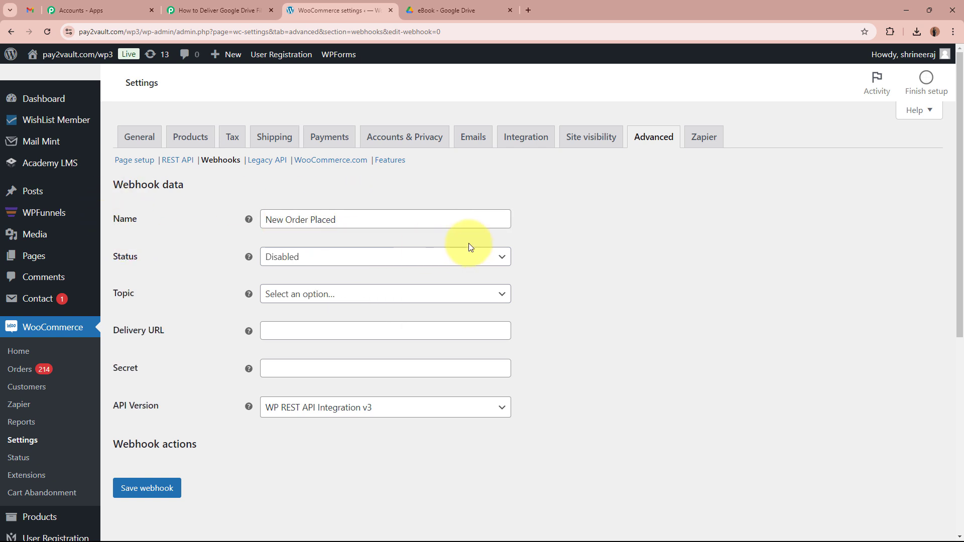
Step: Set the webhook status to Active and the topic to Order created
click(445, 259)
click(437, 274)
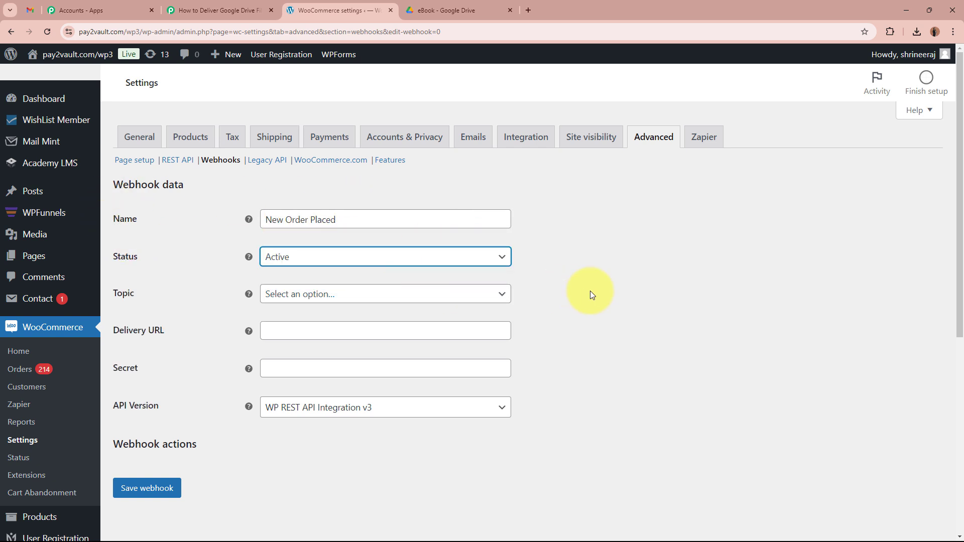
click(346, 295)
click(360, 316)
text(ord)
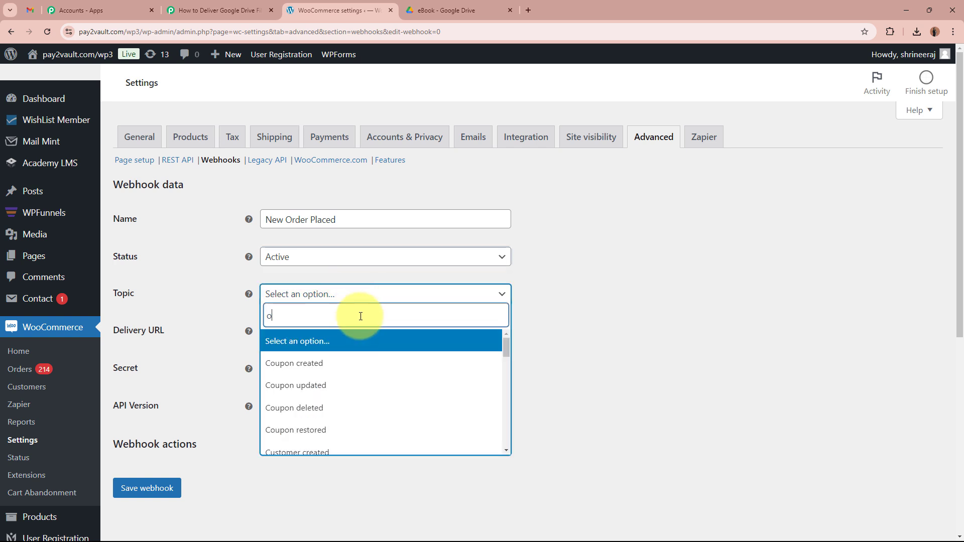
click(356, 345)
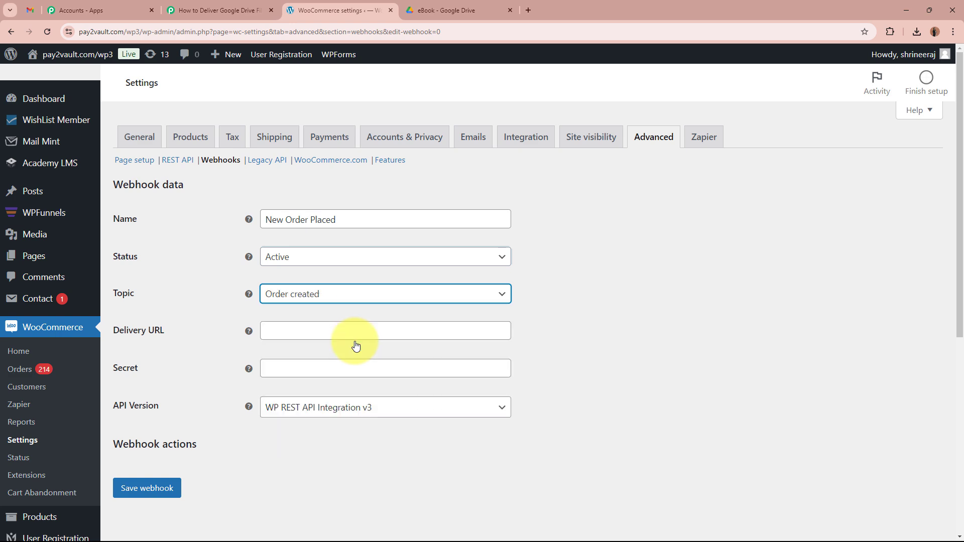
Step: Paste the Pabbly URL as Delivery URL, enter a secret, keep API v3, and save
click(235, 10)
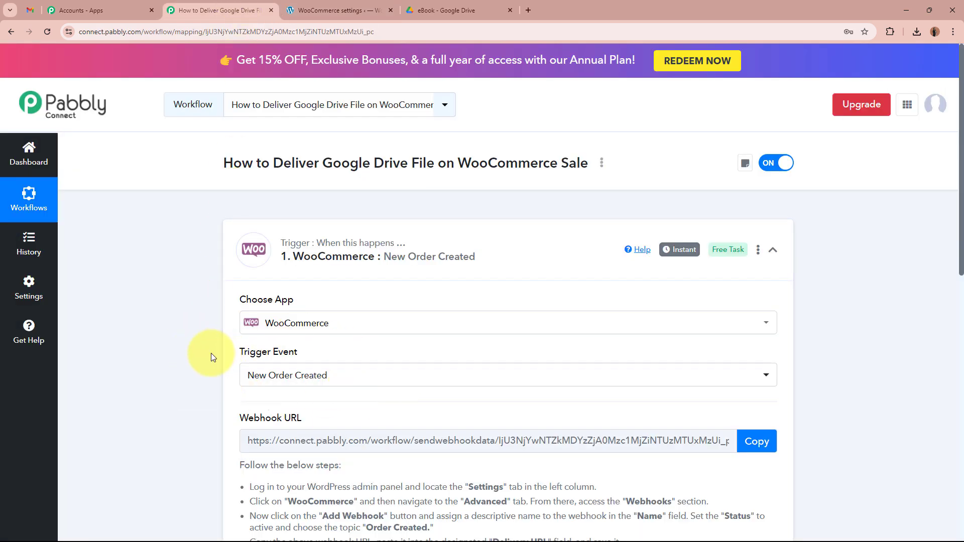
click(353, 11)
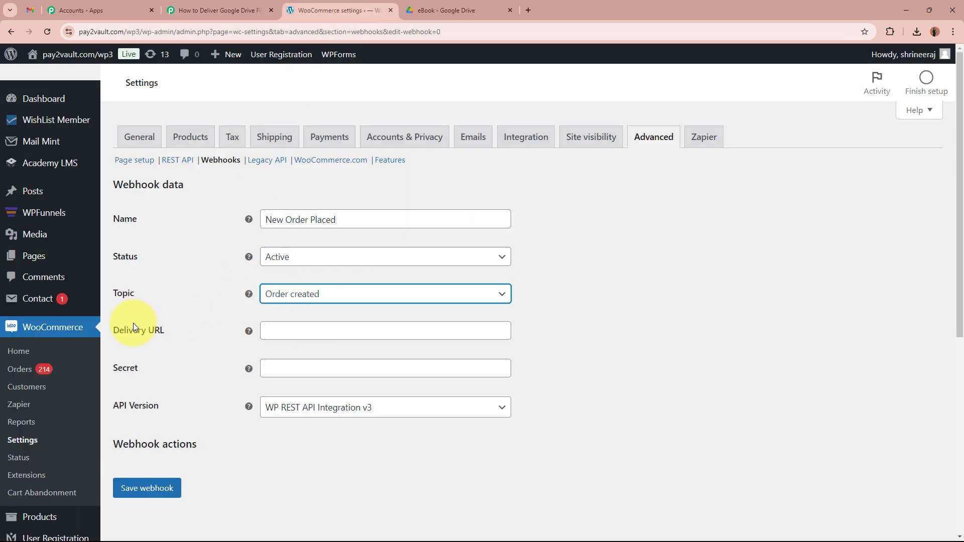
click(307, 331)
key(ctrl+v)
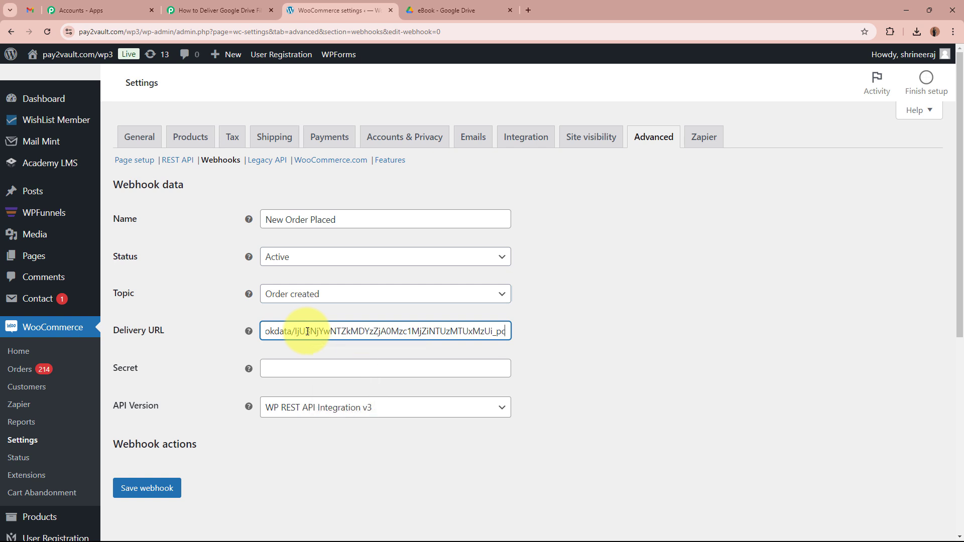
click(309, 367)
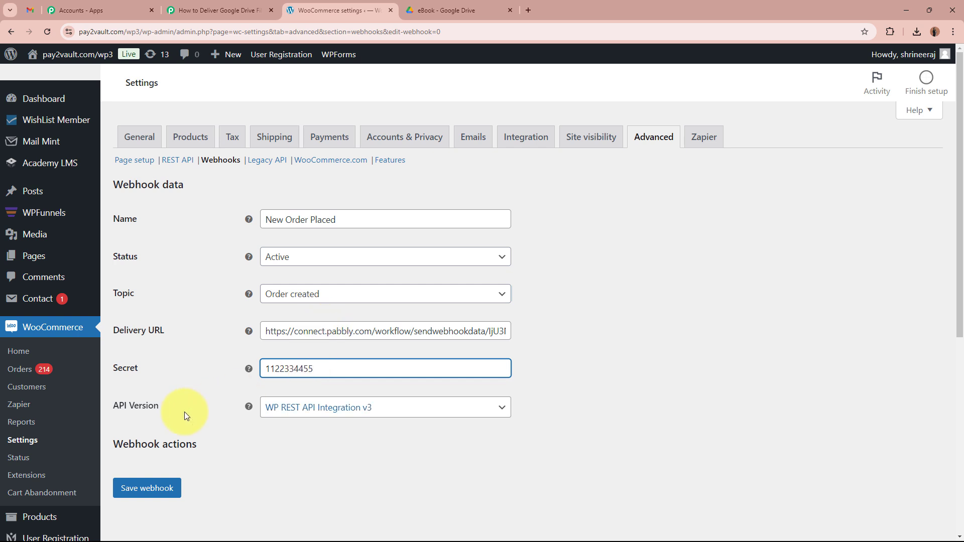
click(387, 409)
click(376, 422)
click(590, 421)
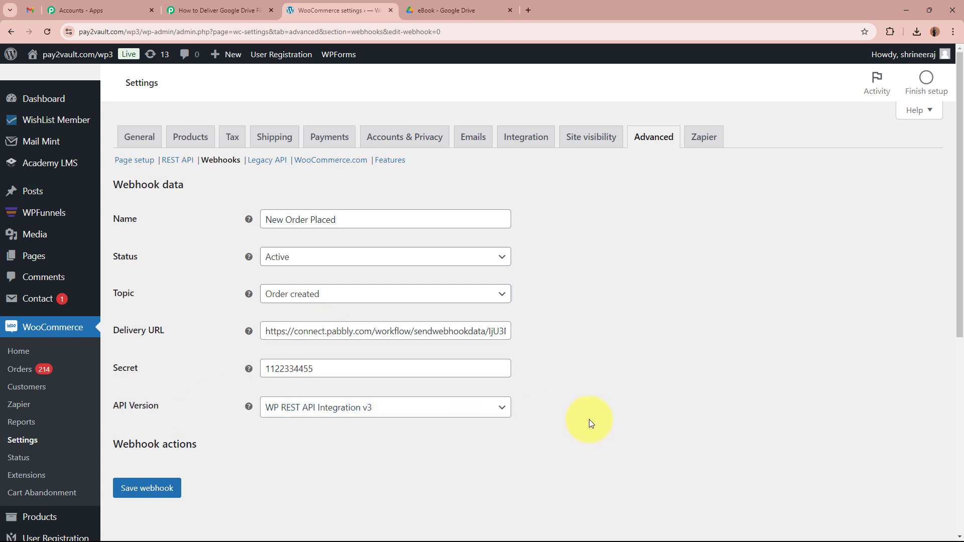
click(146, 487)
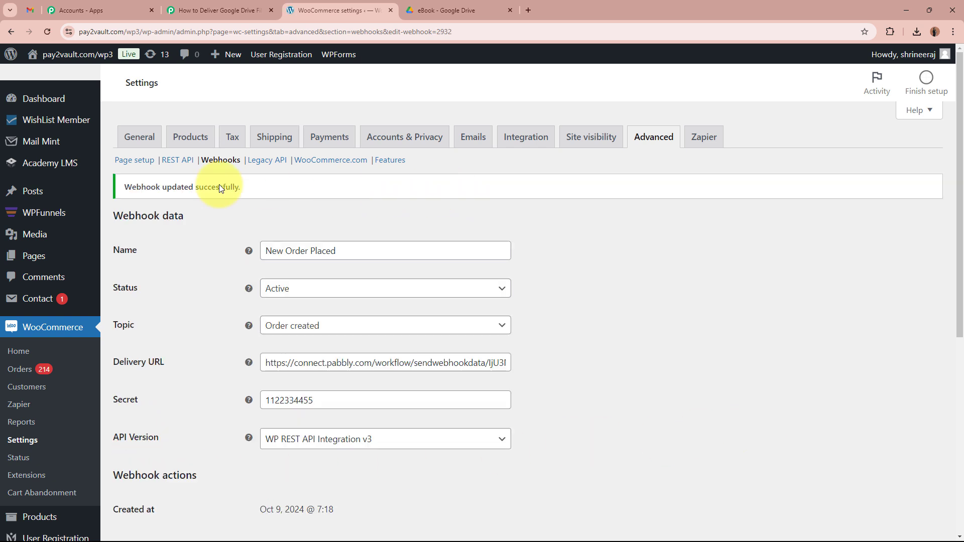
Step: Check the saved-webhook notice and return to the webhooks list
drag(124, 186, 281, 189)
click(281, 188)
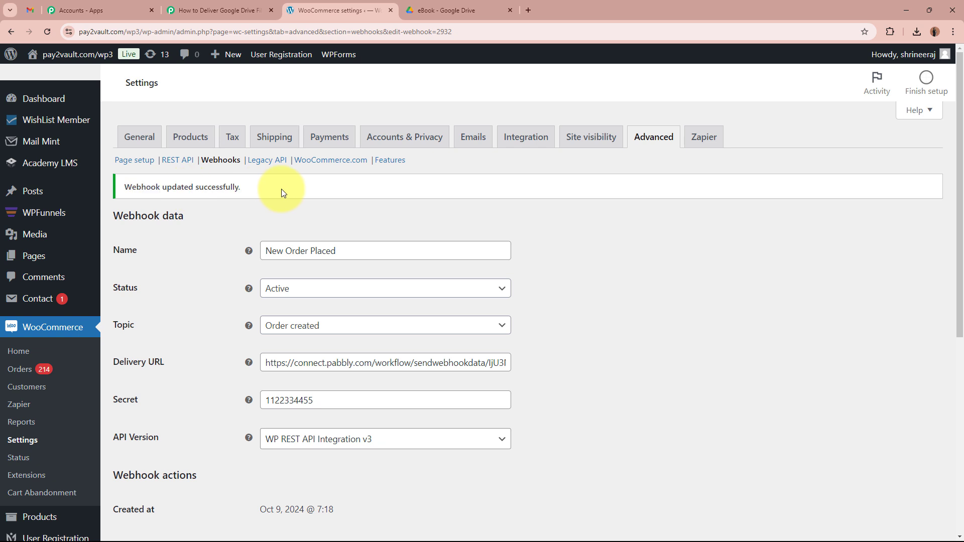
click(671, 137)
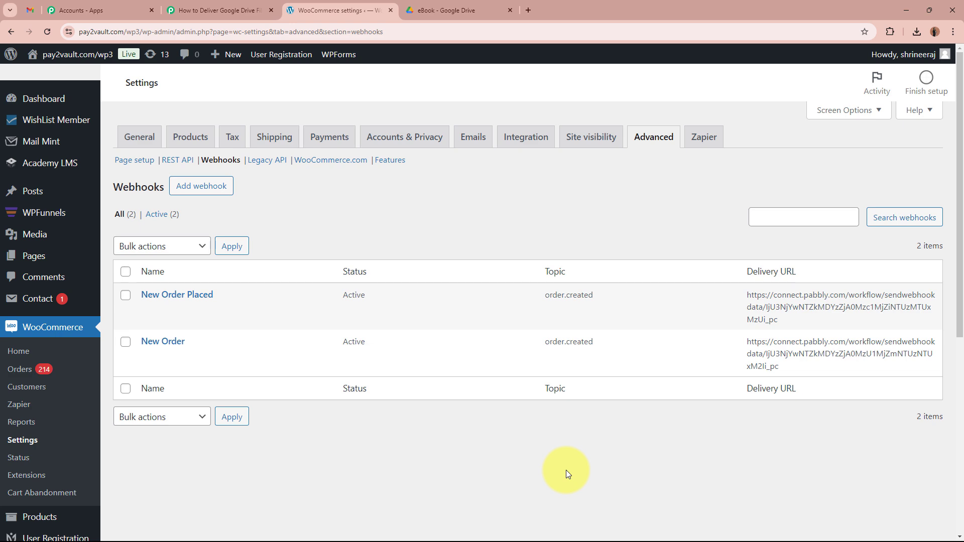
Step: In Pabbly, review the previously captured response showing Webhook Id 2932
click(250, 5)
scroll(188, 384, down, 2)
scroll(189, 384, down, 8)
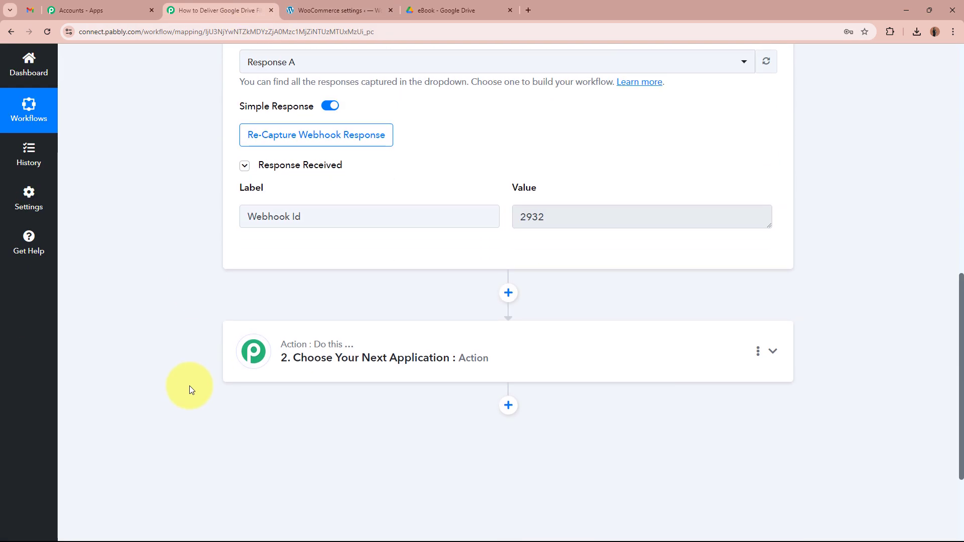
scroll(617, 331, up, 1)
triple_click(273, 268)
drag(547, 266, 141, 244)
click(143, 244)
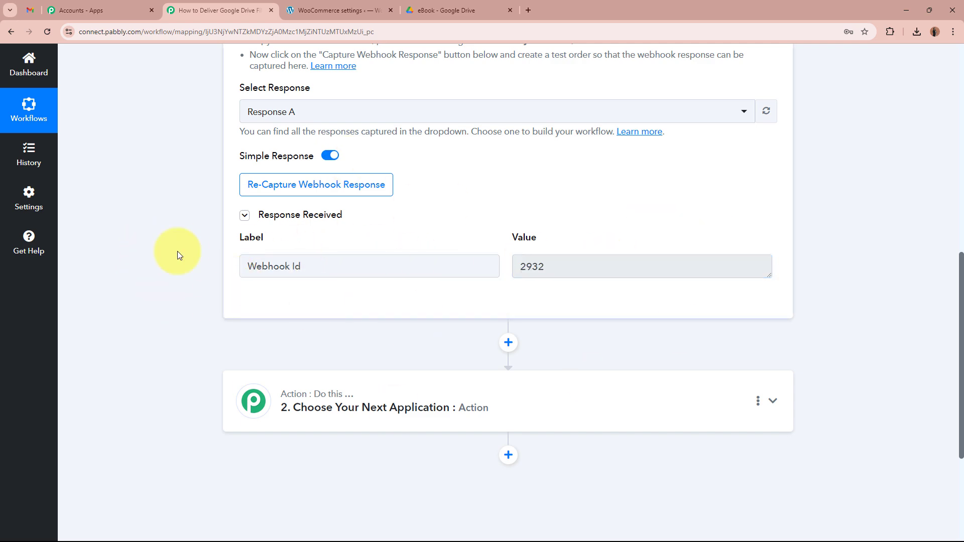
scroll(146, 252, up, 5)
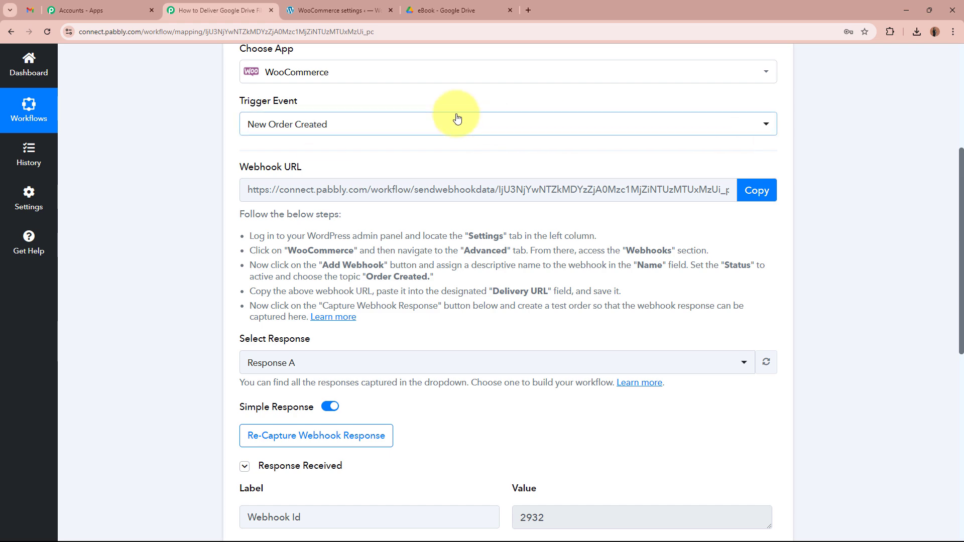
scroll(161, 248, down, 4)
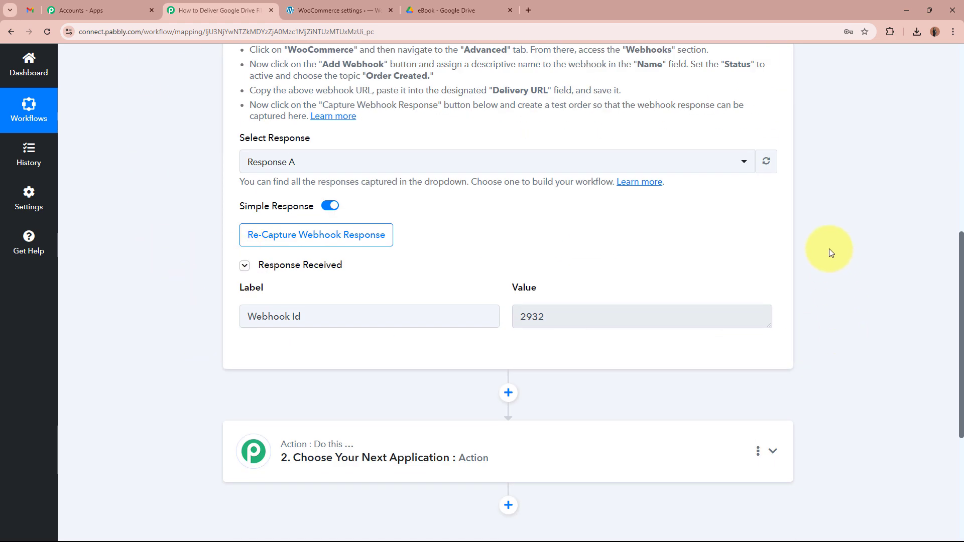
scroll(829, 248, up, 6)
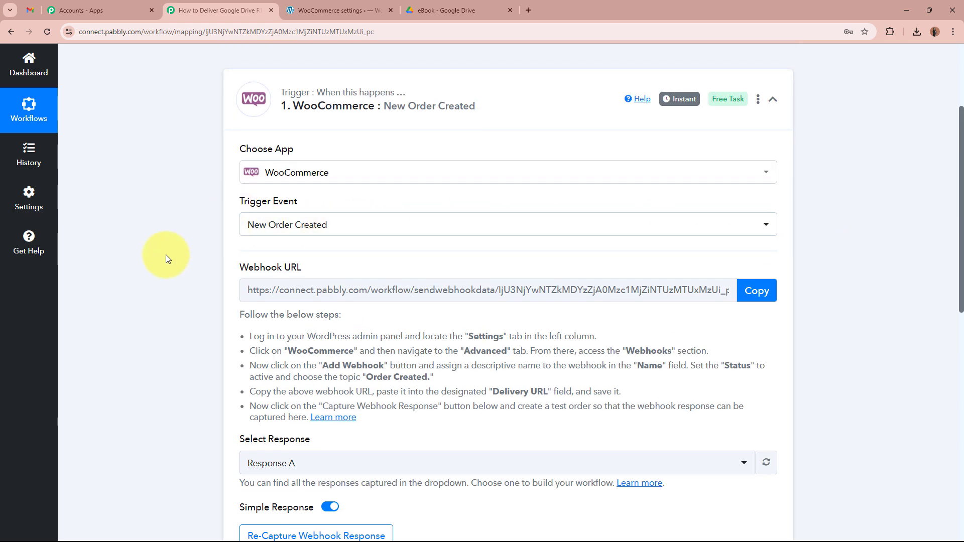
scroll(166, 255, down, 6)
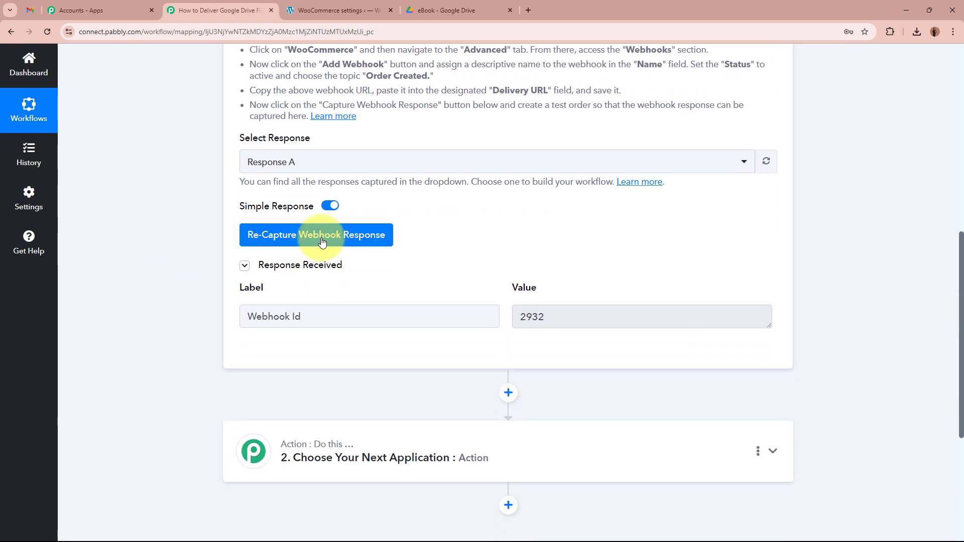
Step: Re-capture the webhook response and confirm Yes so the trigger waits for a new order
click(322, 243)
click(444, 360)
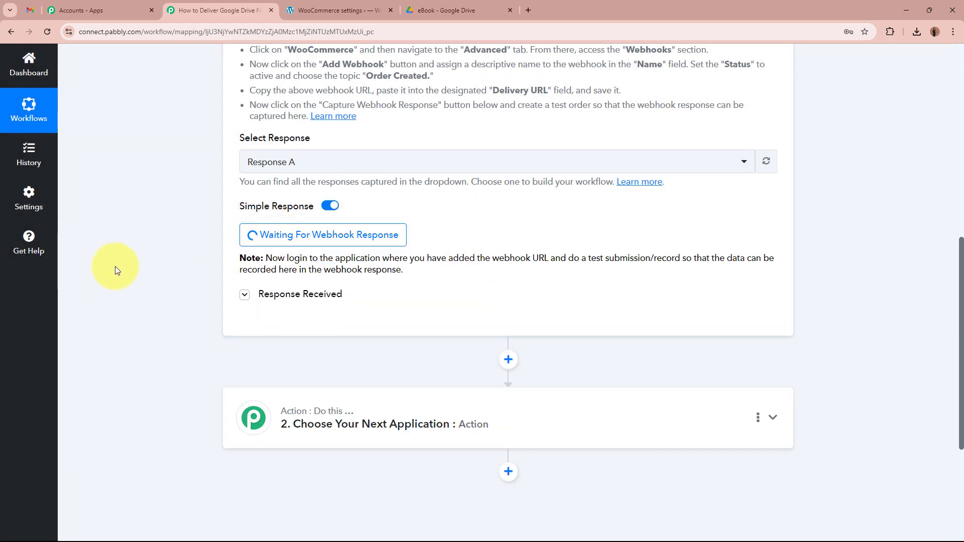
scroll(116, 266, up, 9)
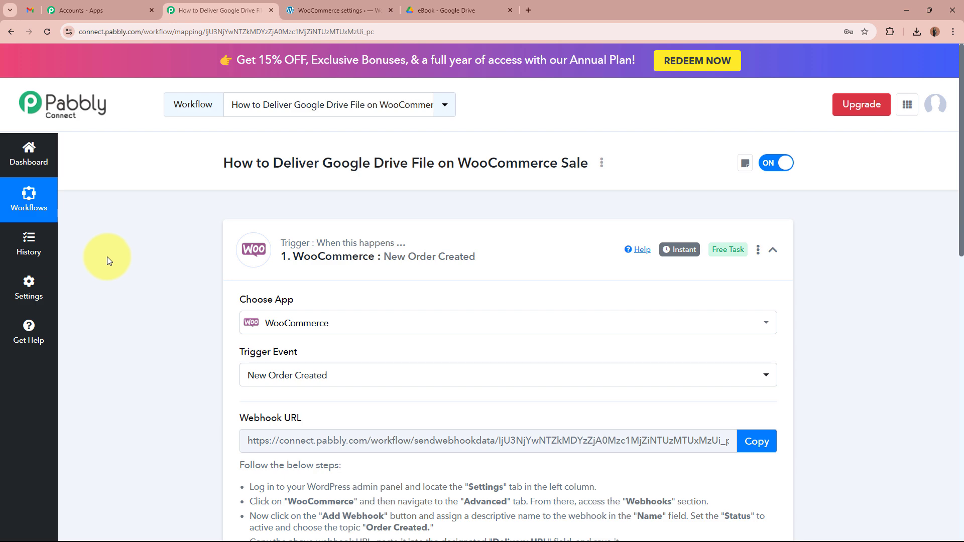
scroll(116, 257, down, 9)
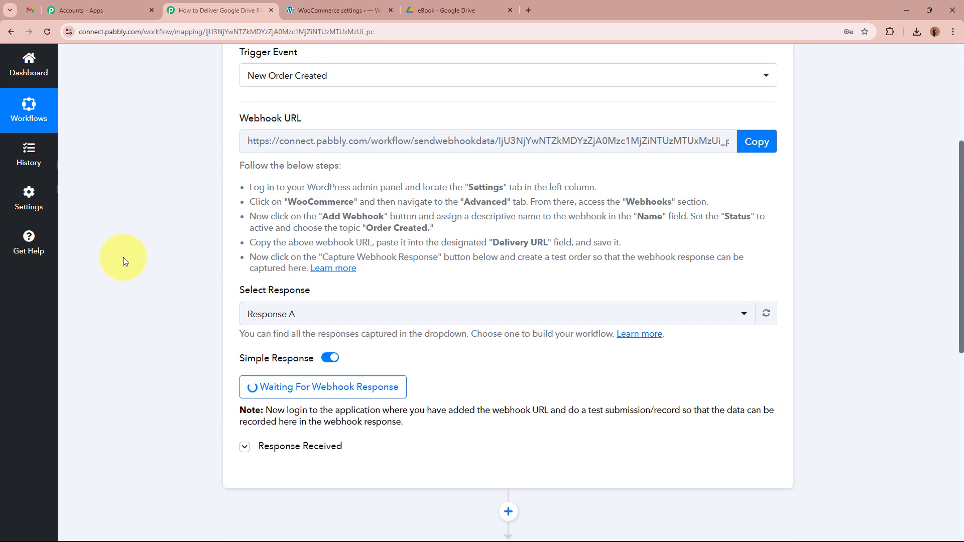
scroll(155, 231, up, 9)
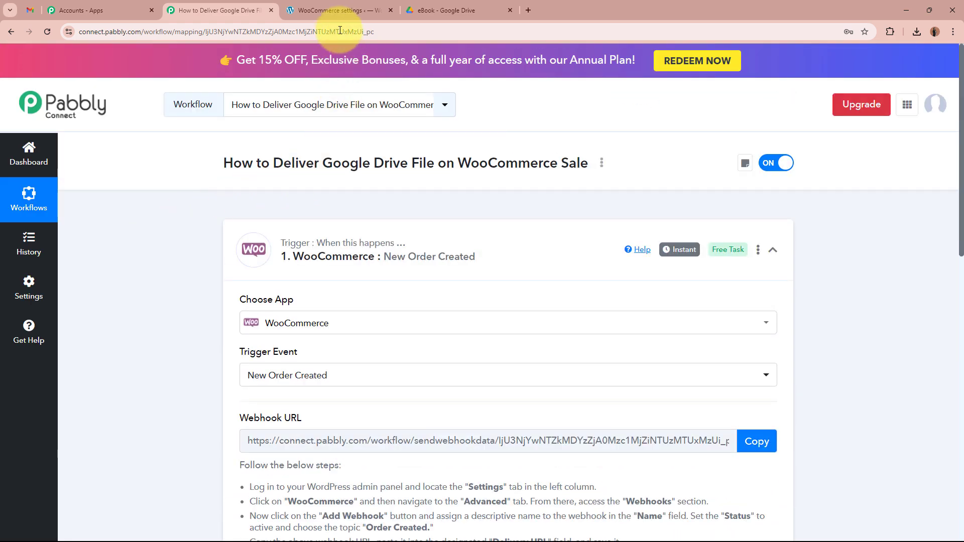
Step: From the eBook's Edit product page, open its permalink storefront page in a new tab
click(339, 12)
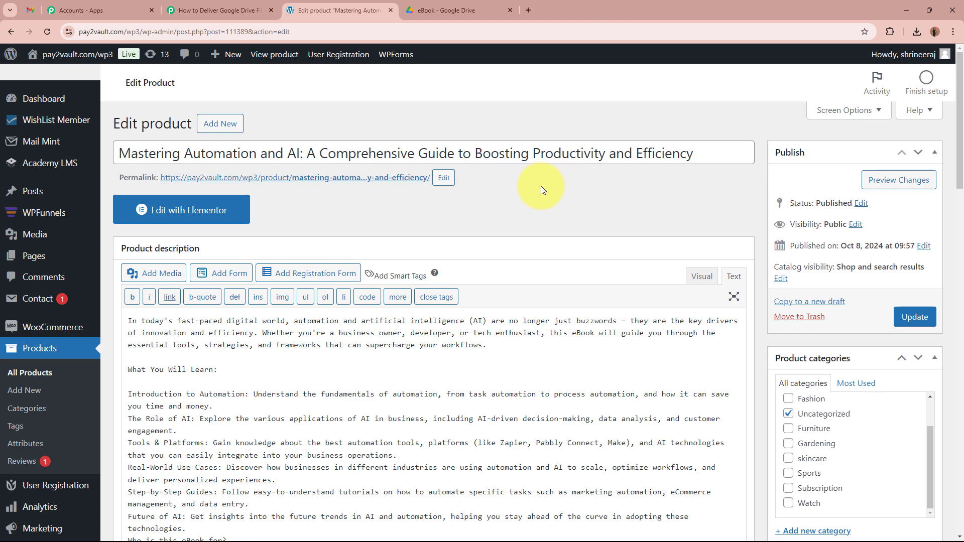
click(216, 10)
scroll(149, 377, down, 4)
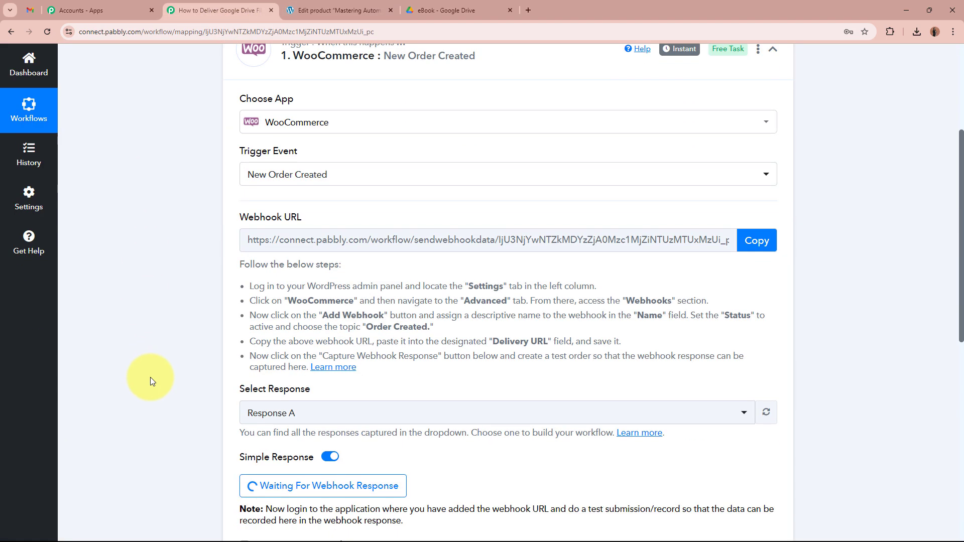
scroll(149, 378, down, 3)
scroll(125, 301, up, 8)
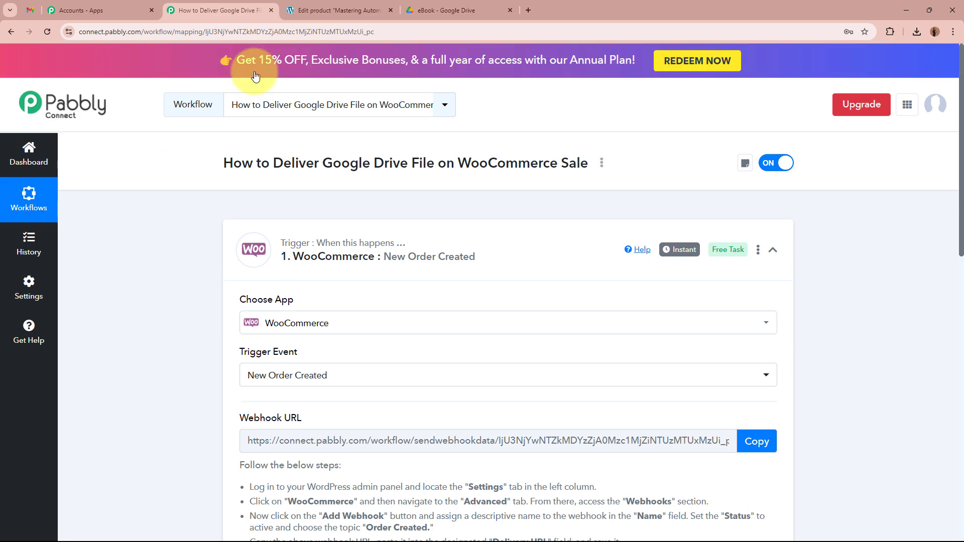
click(331, 10)
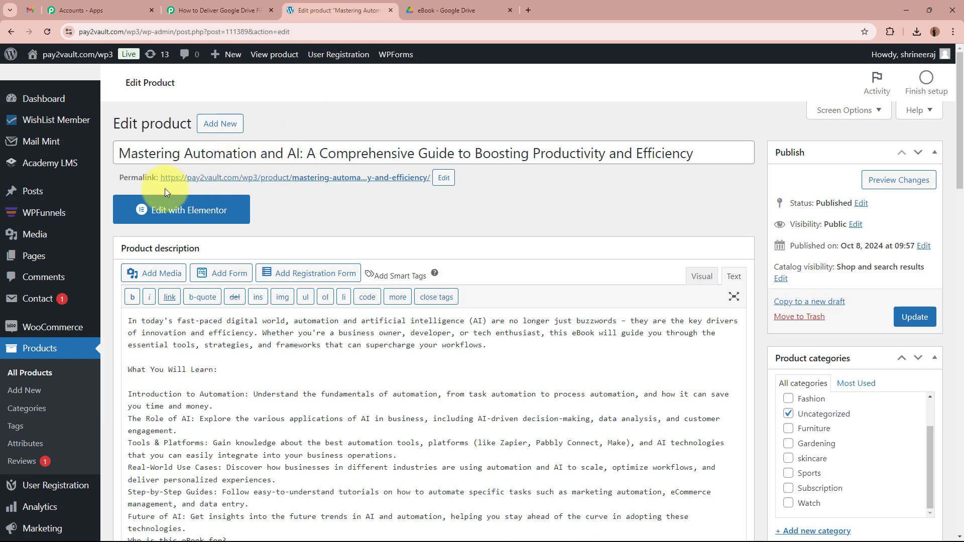
right_click(274, 180)
click(325, 191)
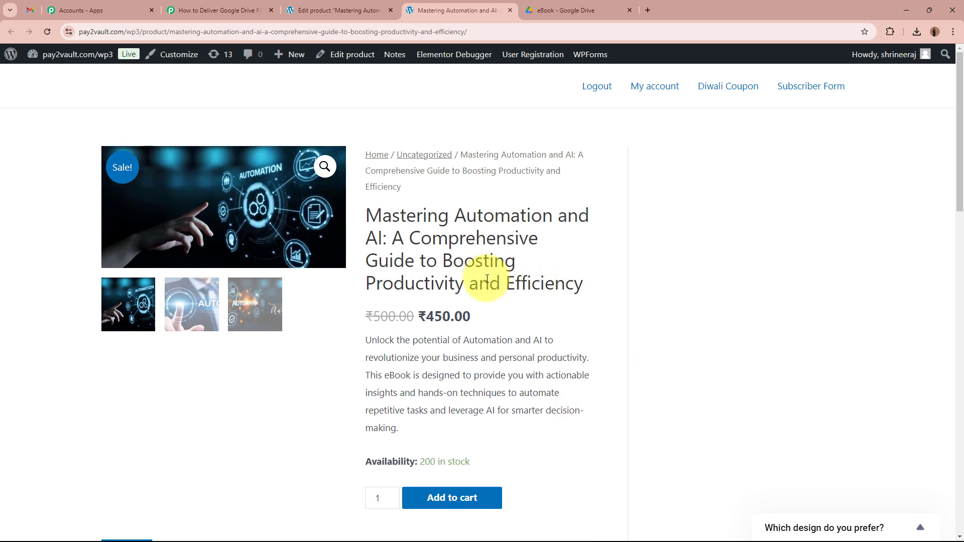
Step: Add the Mastering Automation and AI eBook to the cart and go to checkout
scroll(486, 279, down, 1)
click(448, 454)
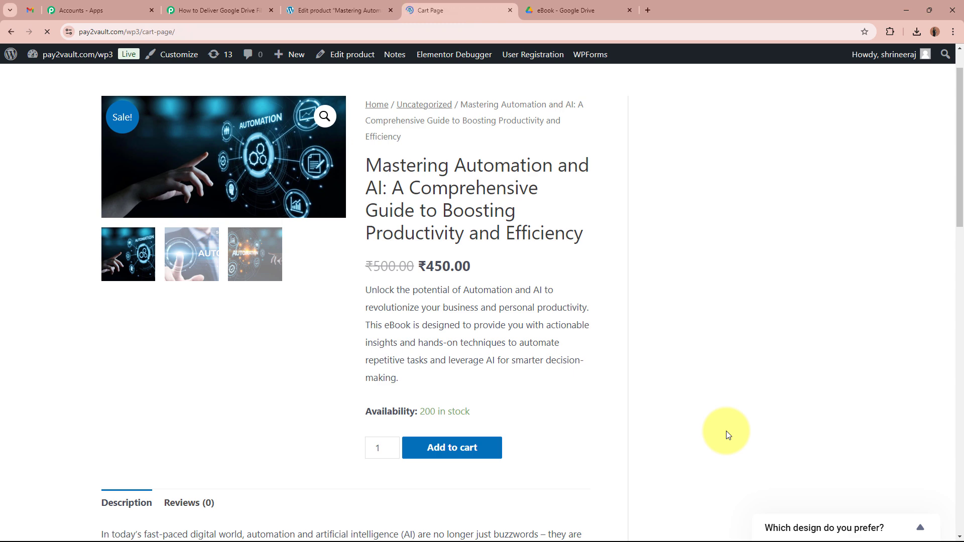
scroll(702, 421, down, 5)
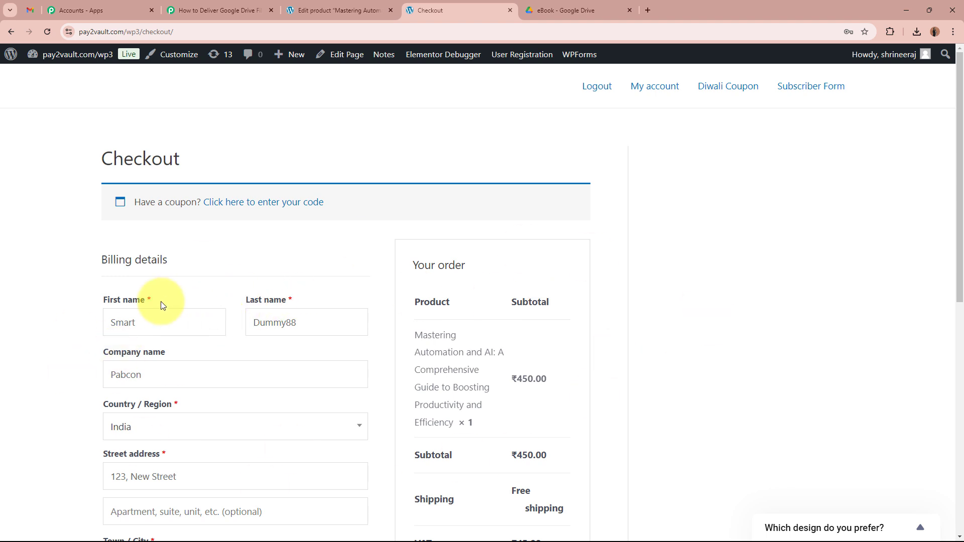
Step: Enter the test buyer's first name, last name and company in billing details
click(166, 318)
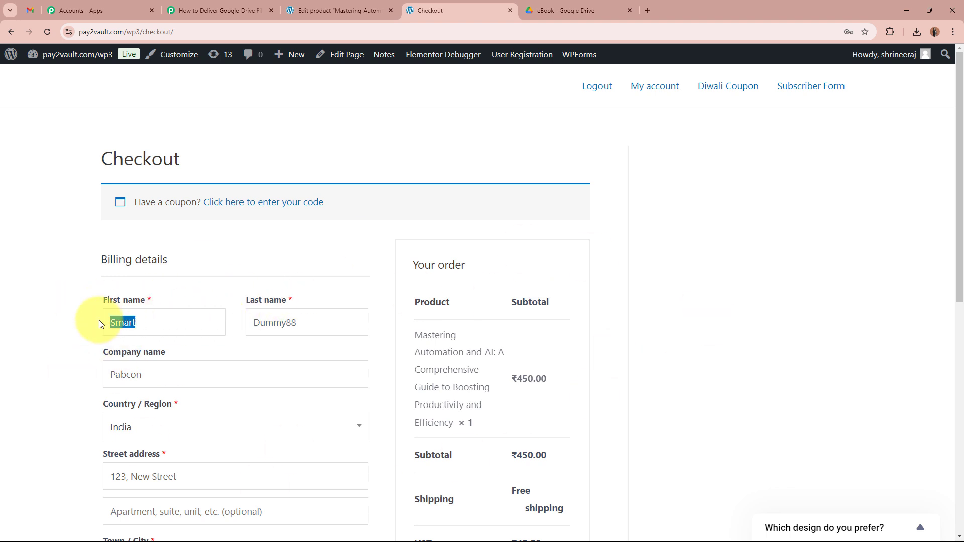
text(Test)
key(Tab)
key(BackSpace)
text(Smart5)
key(Tab)
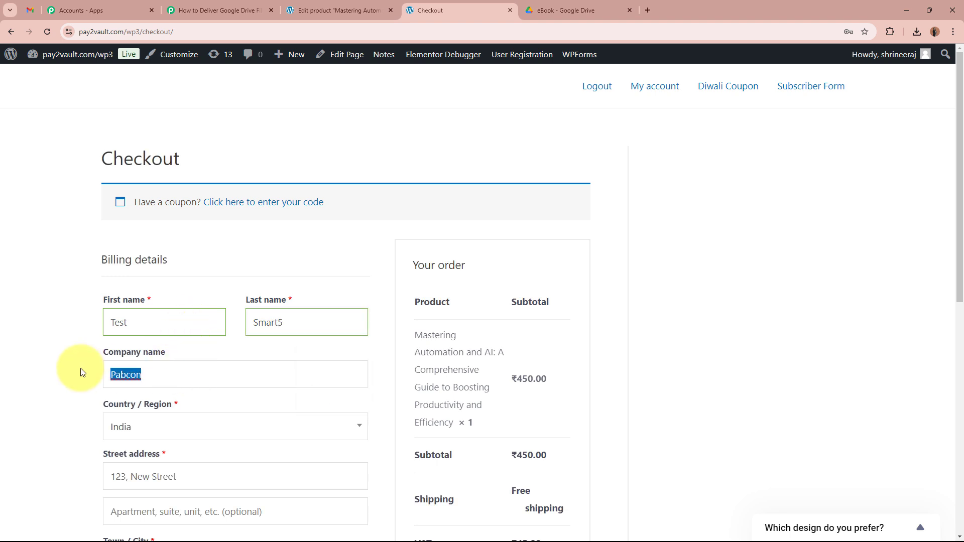
text(Pabbly)
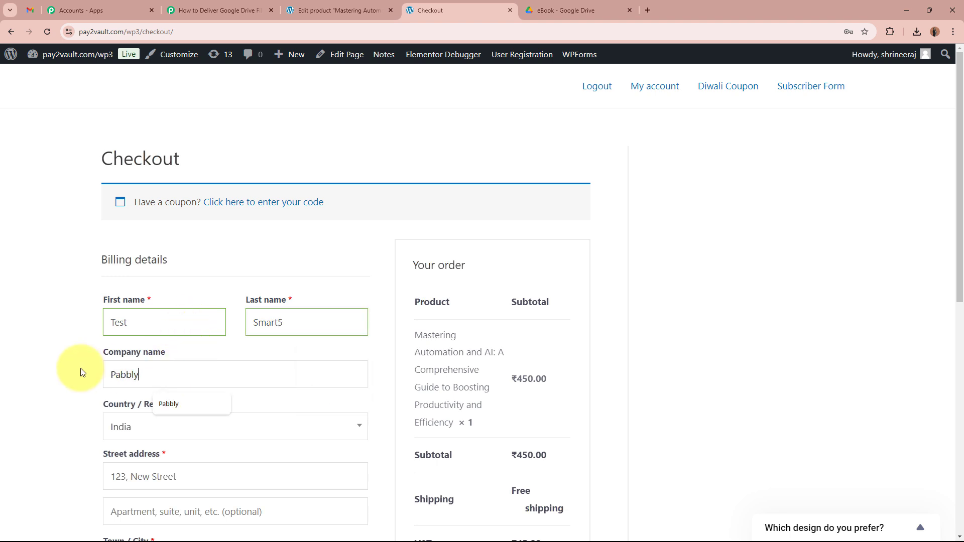
Step: Keep India as billing country and replace the street address with a new one
scroll(247, 297, down, 3)
click(271, 281)
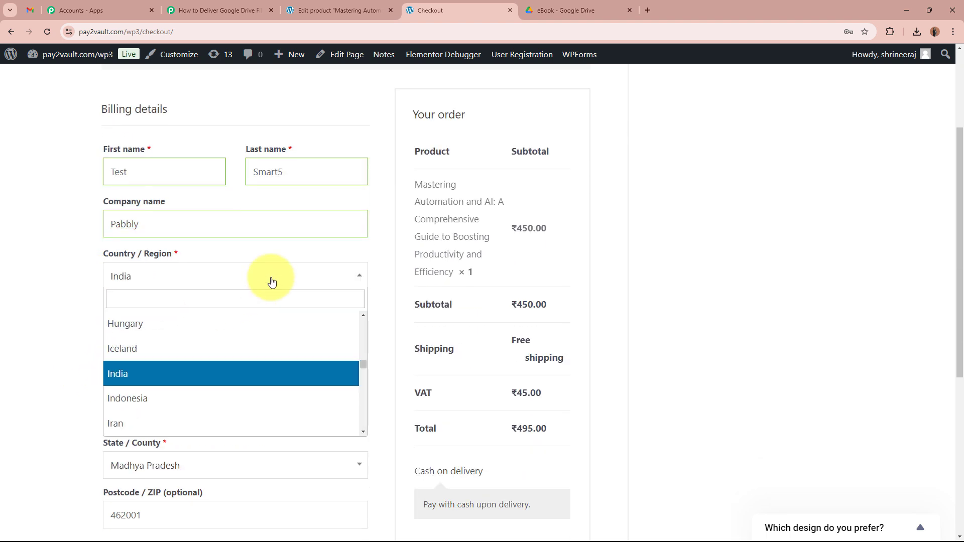
click(226, 372)
click(195, 317)
drag(196, 317, 99, 315)
key(BackSpace)
Step: Replace the billing town, state, postcode and phone number with the test buyer's details
scroll(99, 315, down, 3)
drag(170, 266, 90, 254)
key(BackSpace)
text(INDORE)
click(168, 292)
click(215, 319)
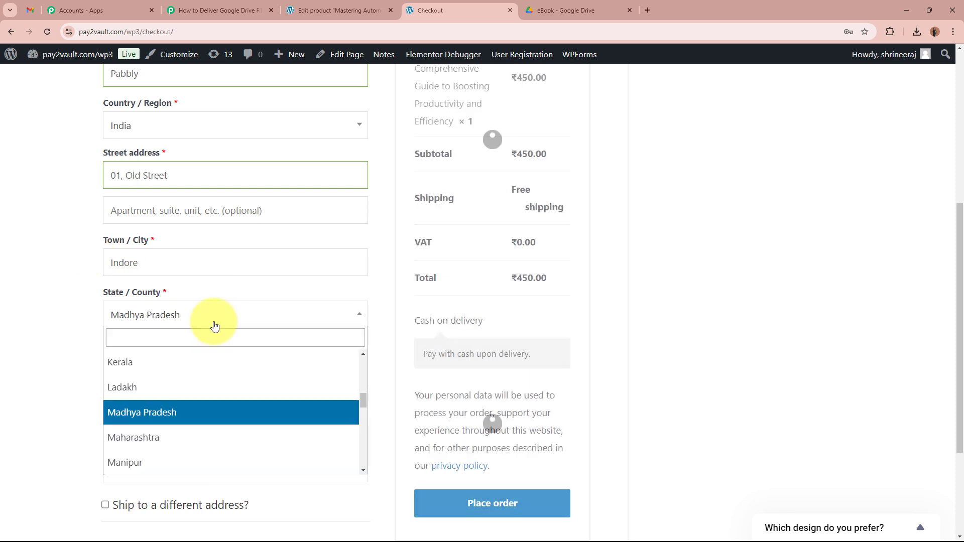
text(M)
click(208, 412)
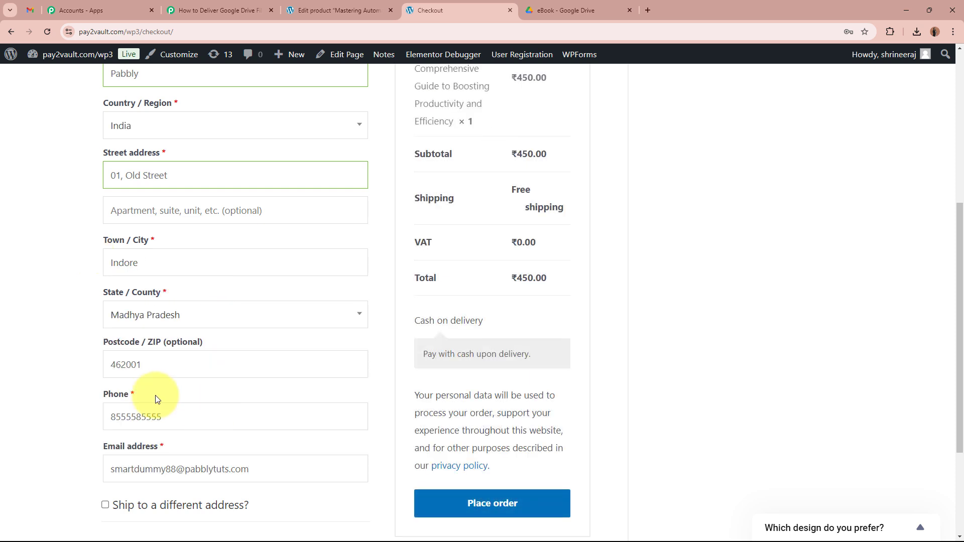
key(Tab)
scroll(90, 214, down, 3)
text(462000)
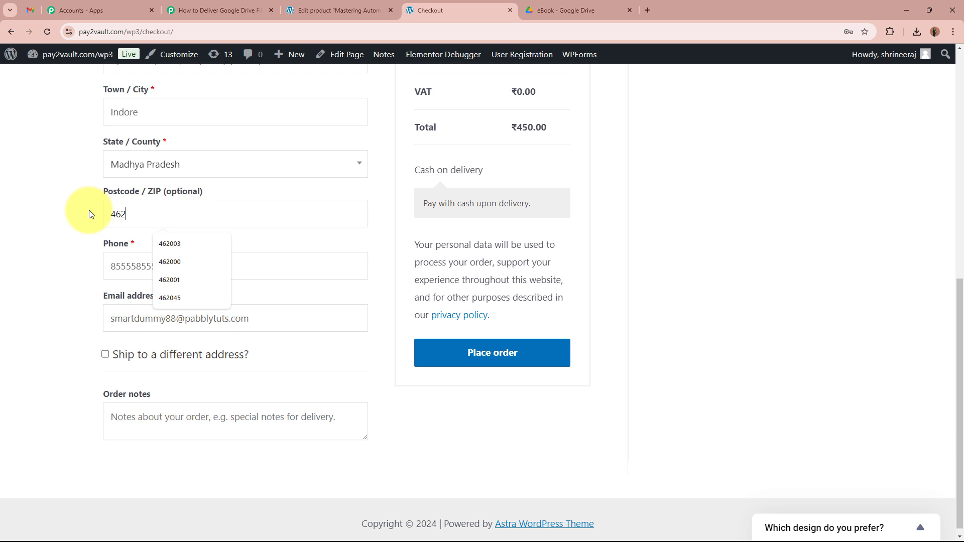
double_click(226, 262)
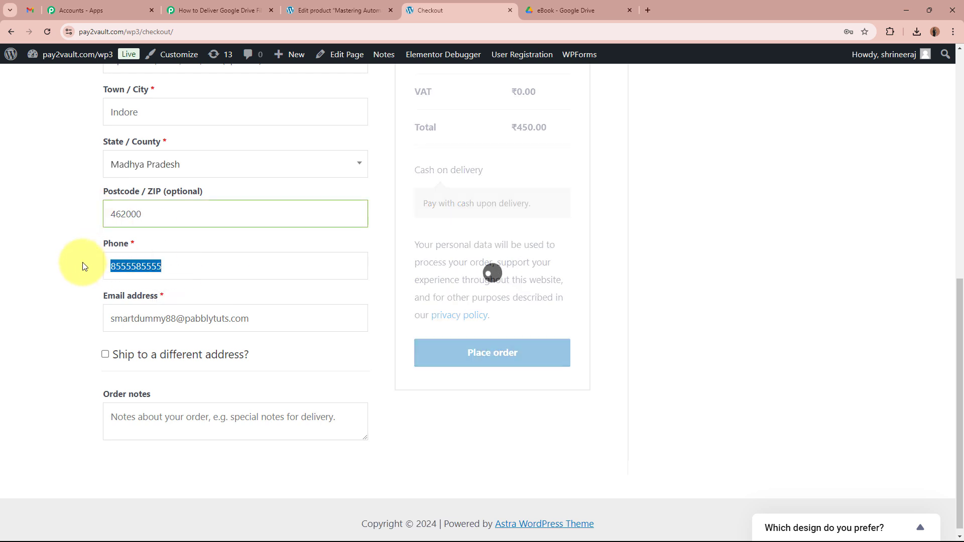
text(744447444)
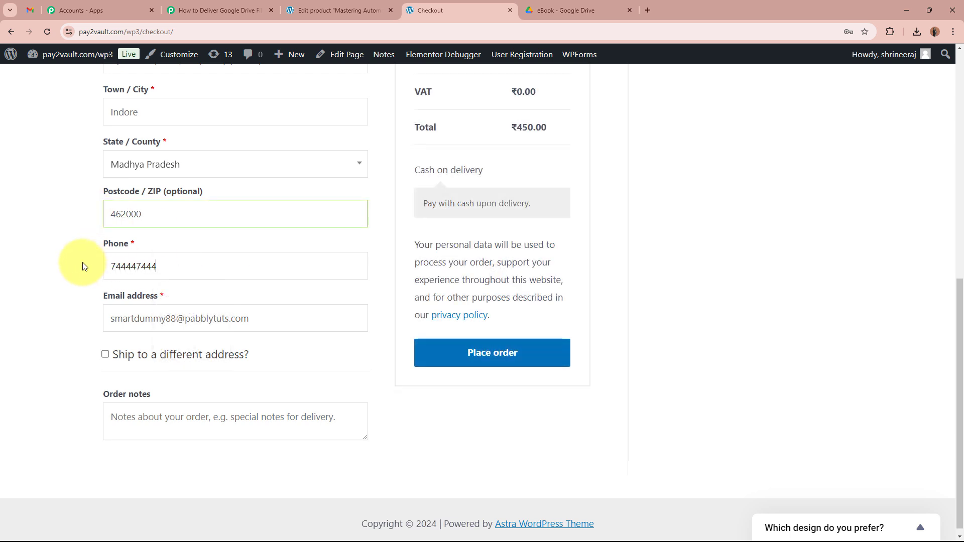
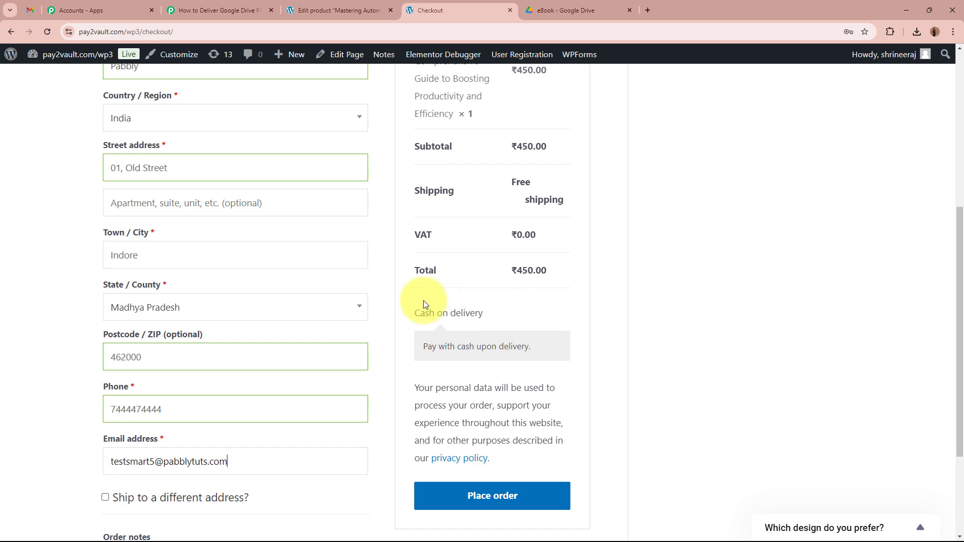
Step: Check the workflow's WooCommerce new order trigger in the Pabbly tab
click(216, 10)
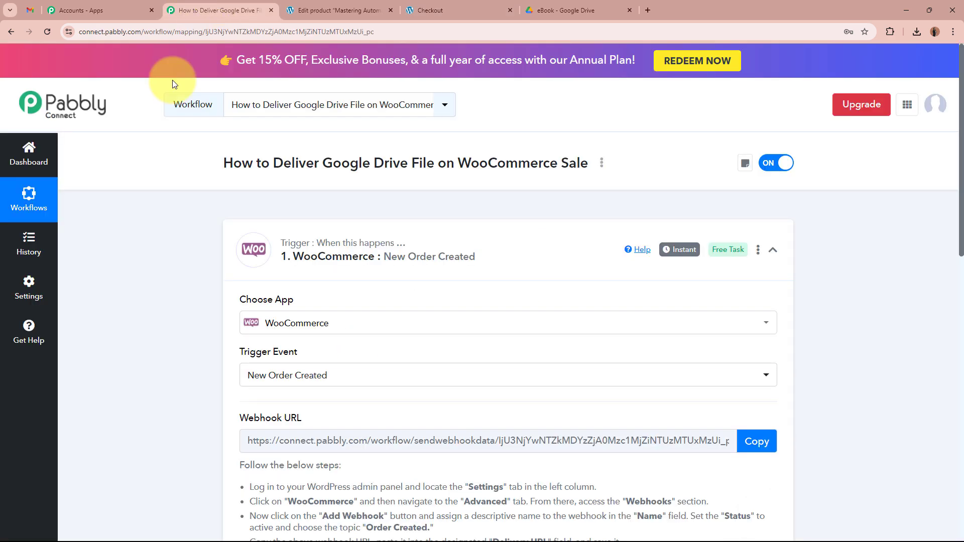
scroll(147, 325, down, 3)
scroll(147, 329, up, 3)
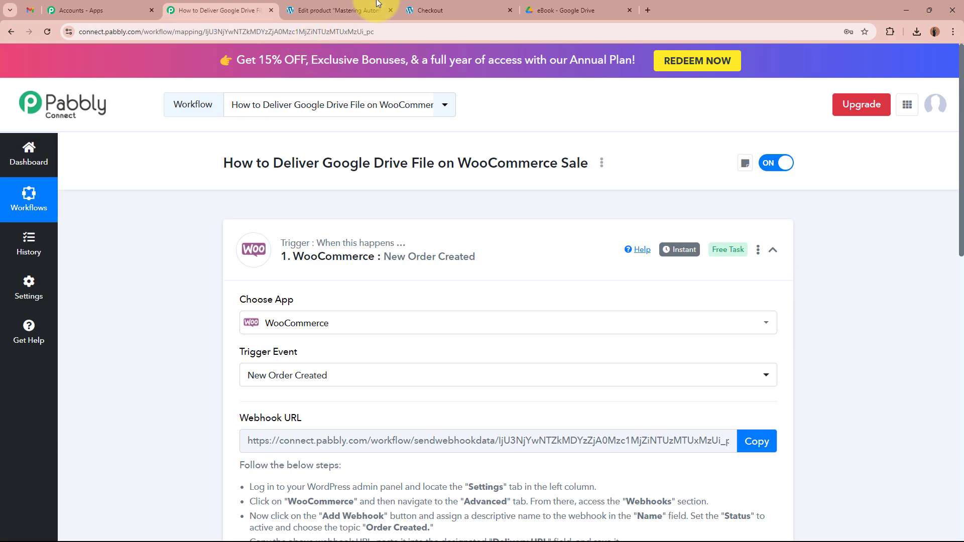
Step: Place the ₹450.00 eBook test order with cash on delivery, declining Chrome's save-address prompt
click(451, 9)
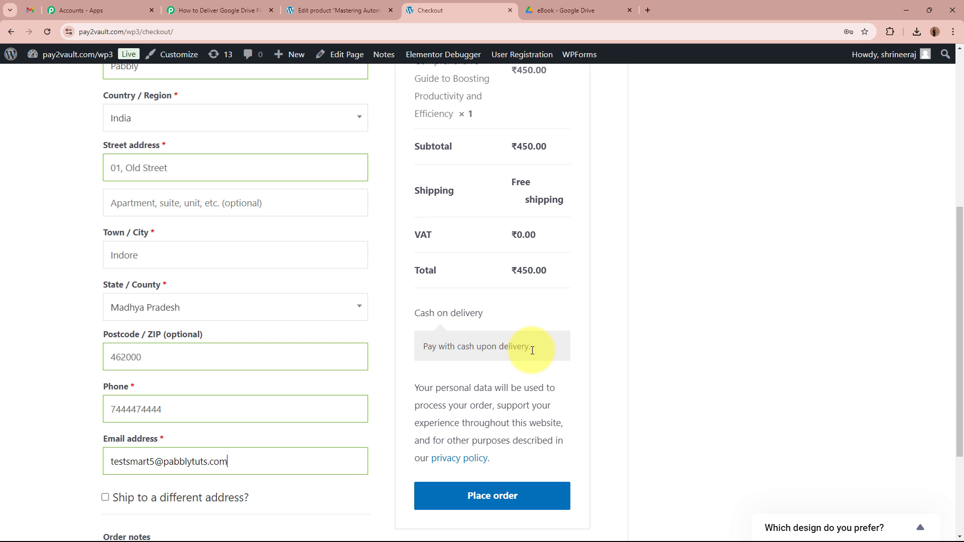
click(527, 496)
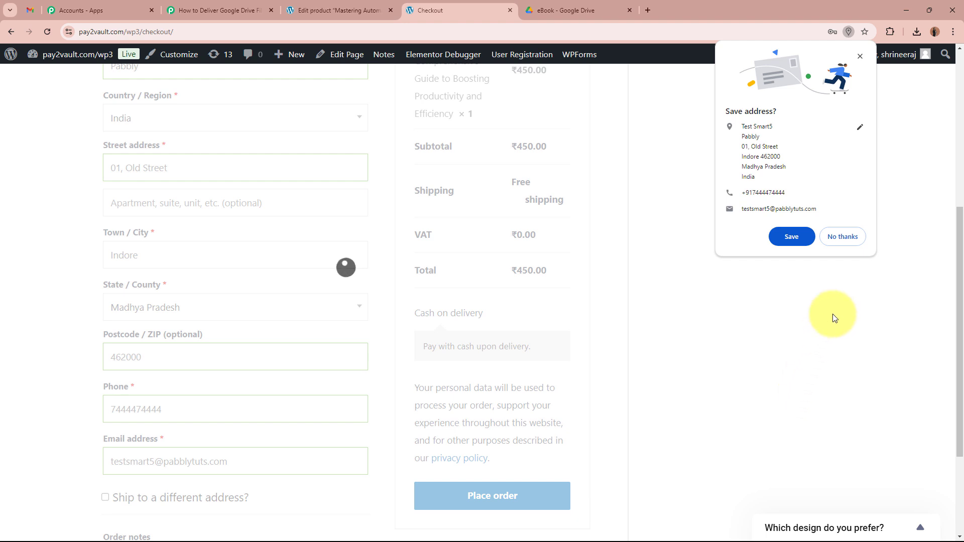
click(845, 240)
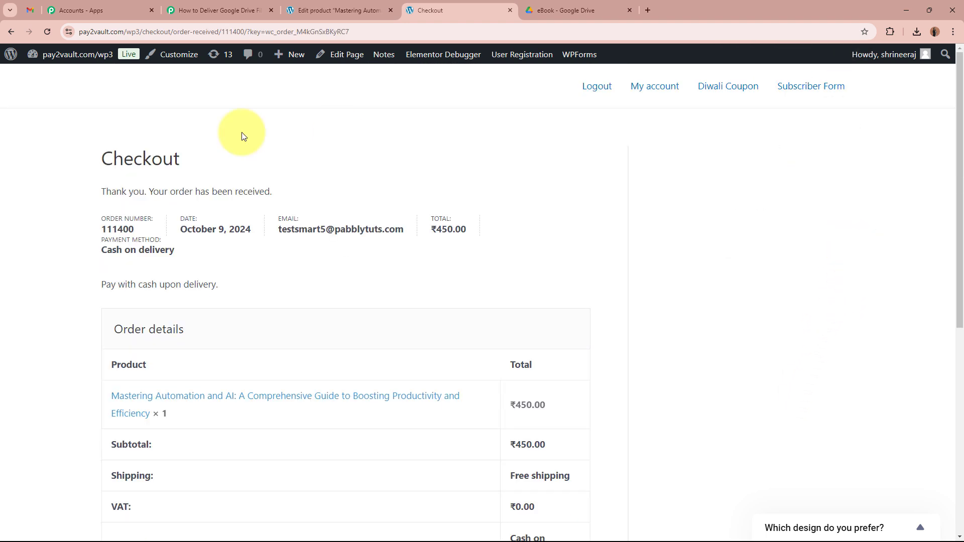
drag(89, 191, 333, 191)
click(335, 191)
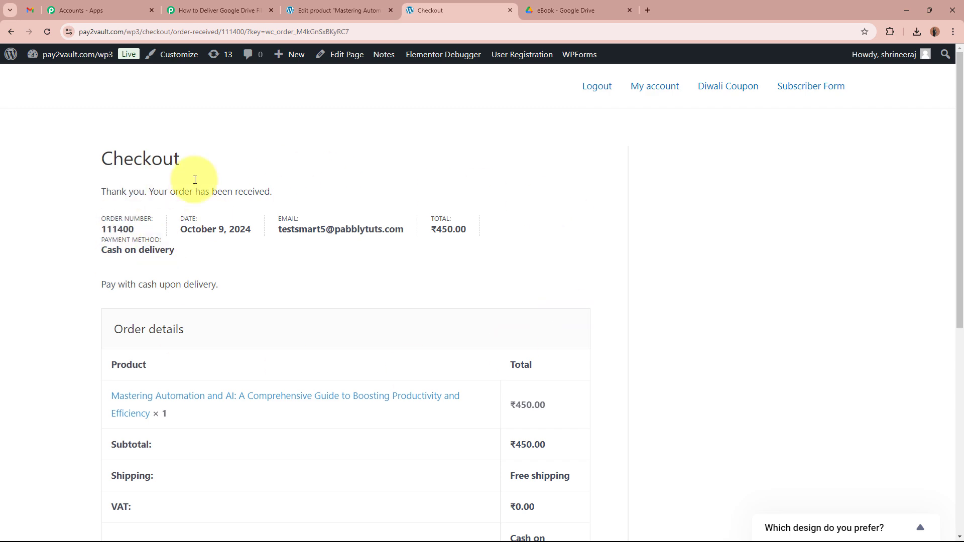
Step: Review the captured order response in Pabbly, checking the processing Status value
click(243, 5)
scroll(164, 275, down, 10)
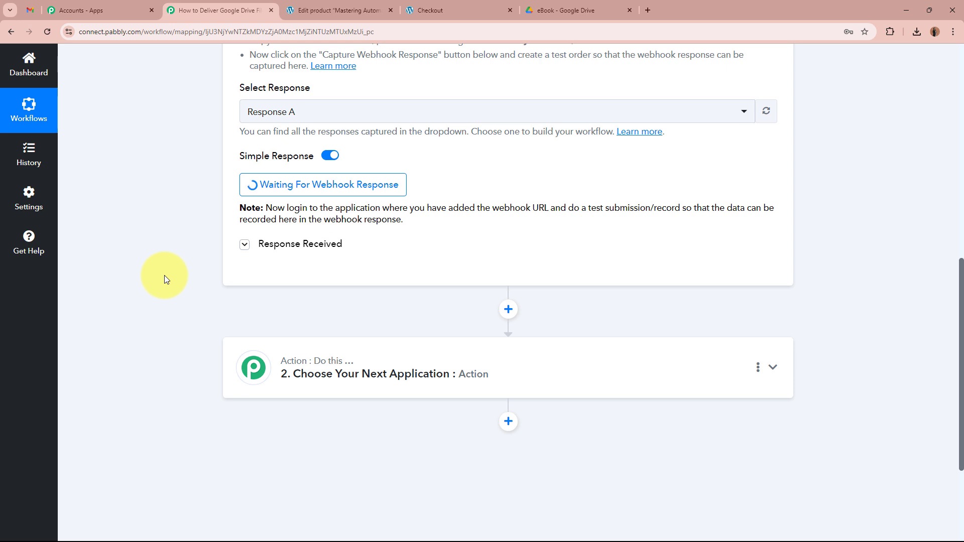
scroll(165, 275, down, 3)
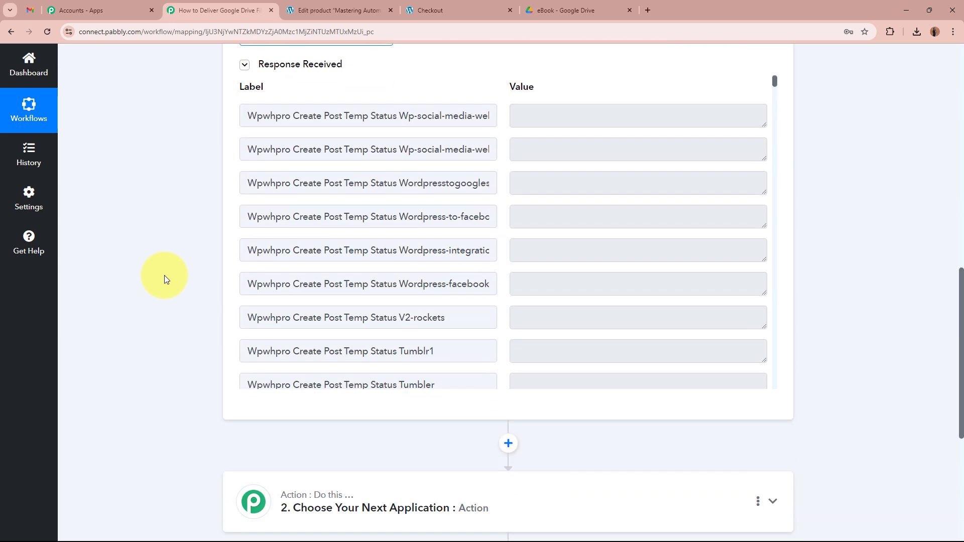
scroll(652, 269, down, 15)
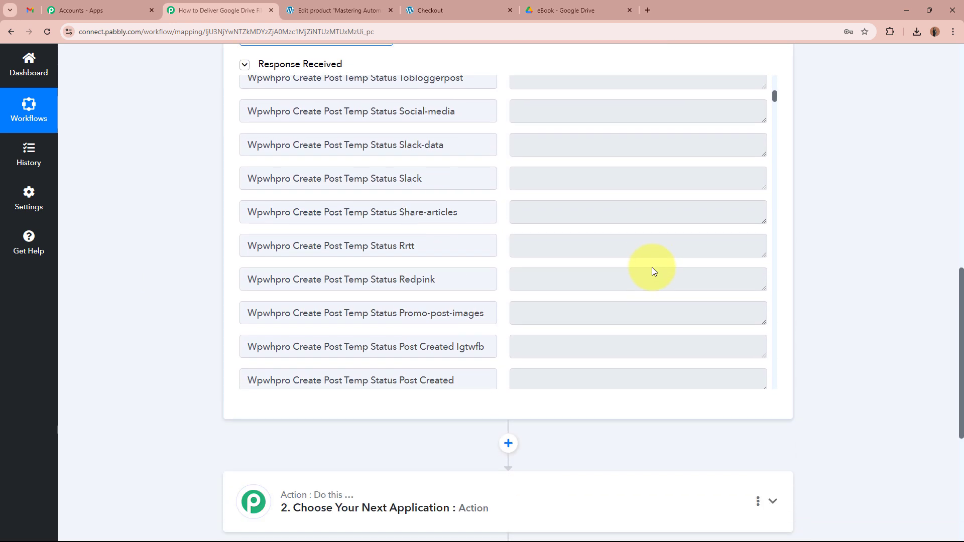
scroll(651, 270, down, 17)
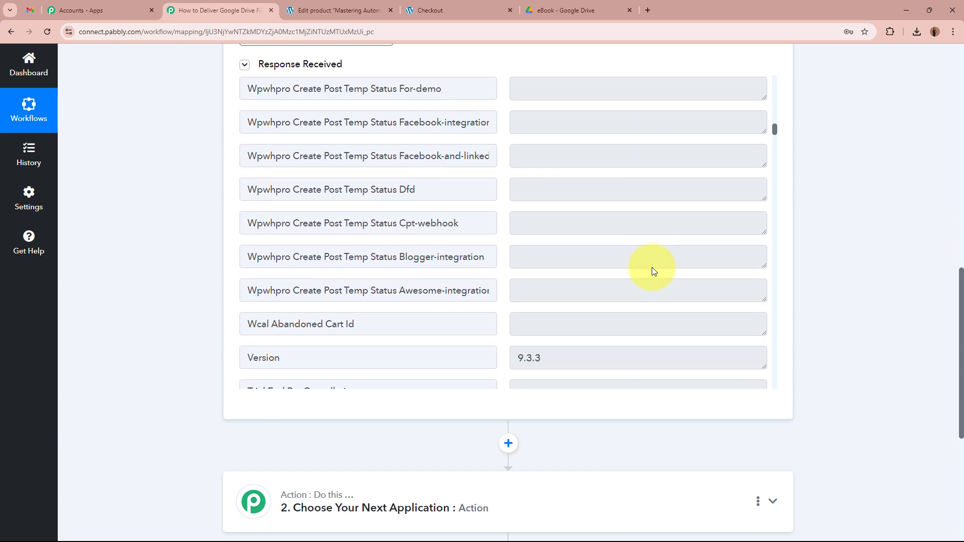
scroll(651, 267, down, 2)
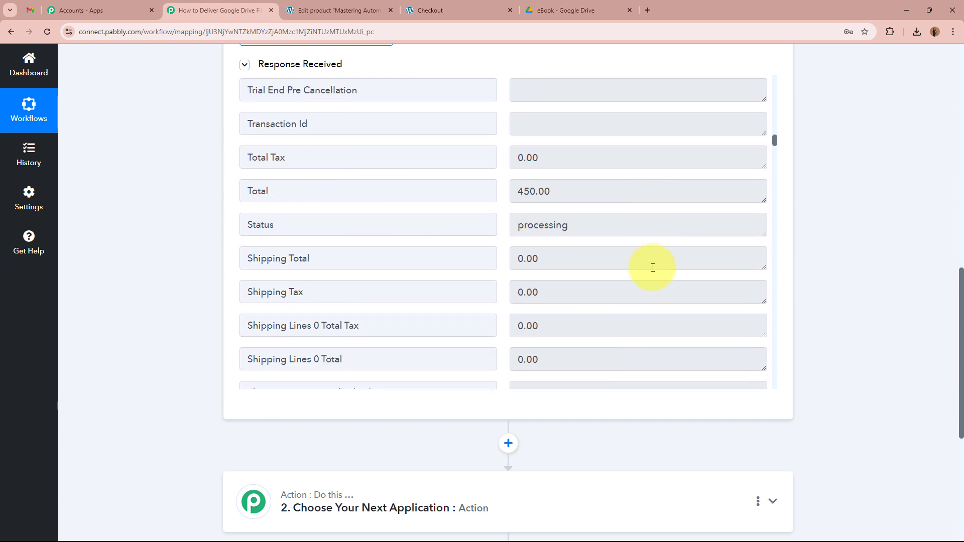
click(515, 224)
drag(506, 224, 587, 224)
click(590, 225)
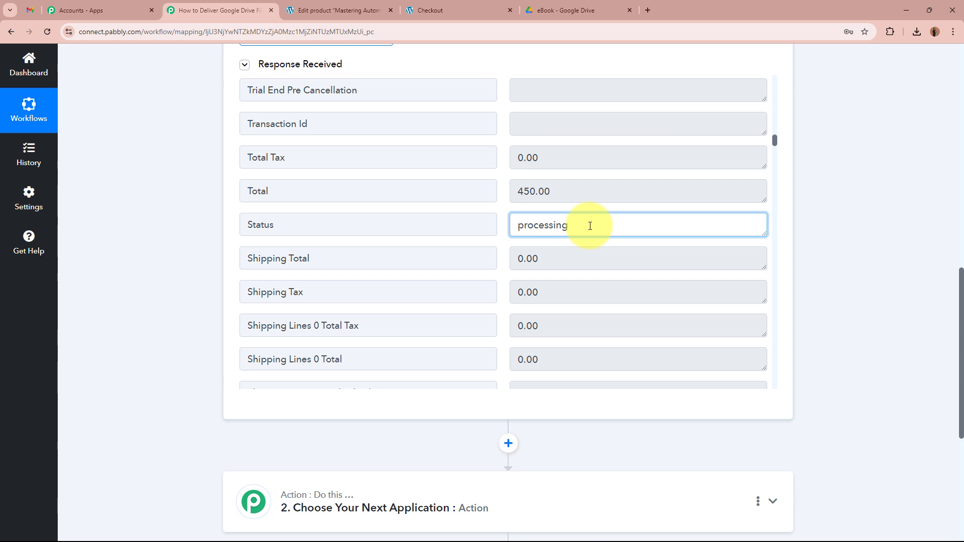
click(876, 225)
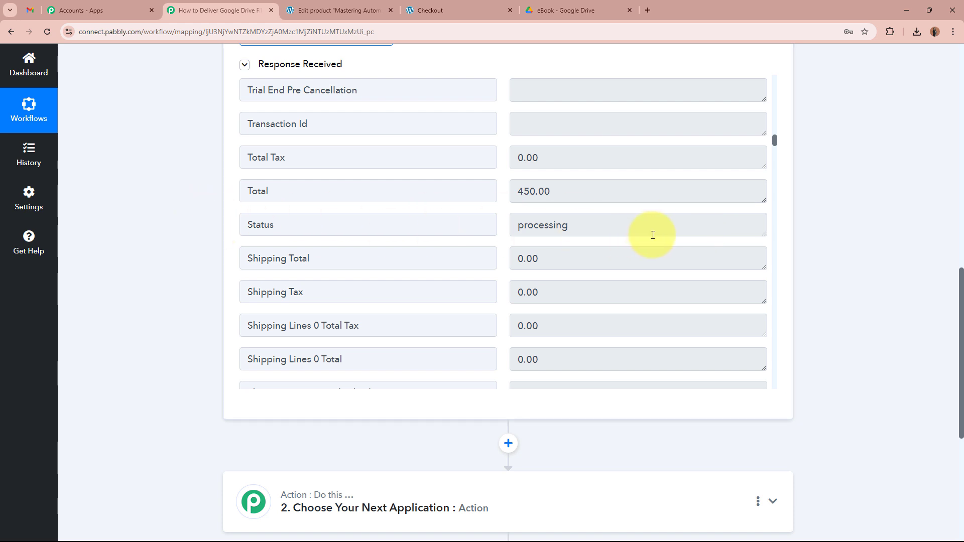
Step: Enlarge the Display Value box to read the full eBook product title
scroll(653, 235, down, 4)
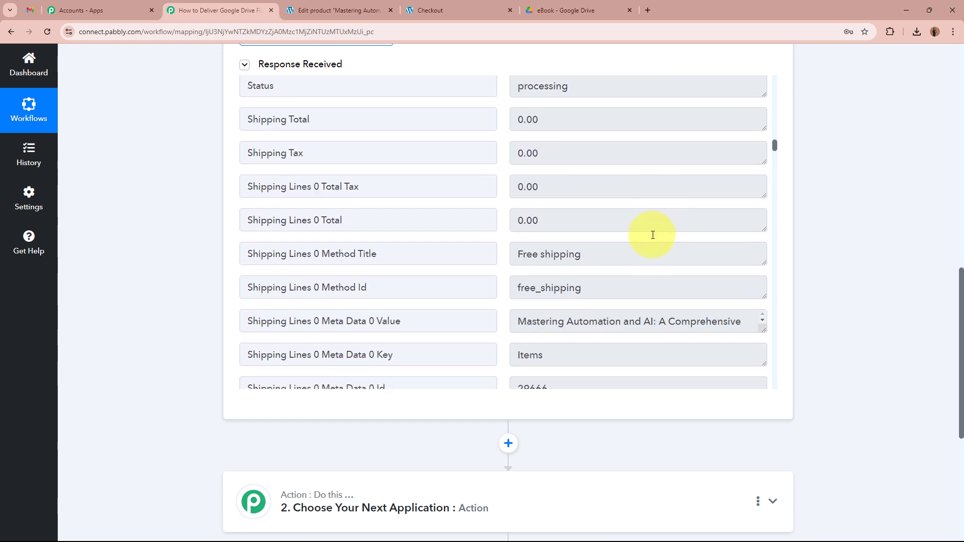
scroll(403, 225, down, 2)
scroll(403, 225, down, 1)
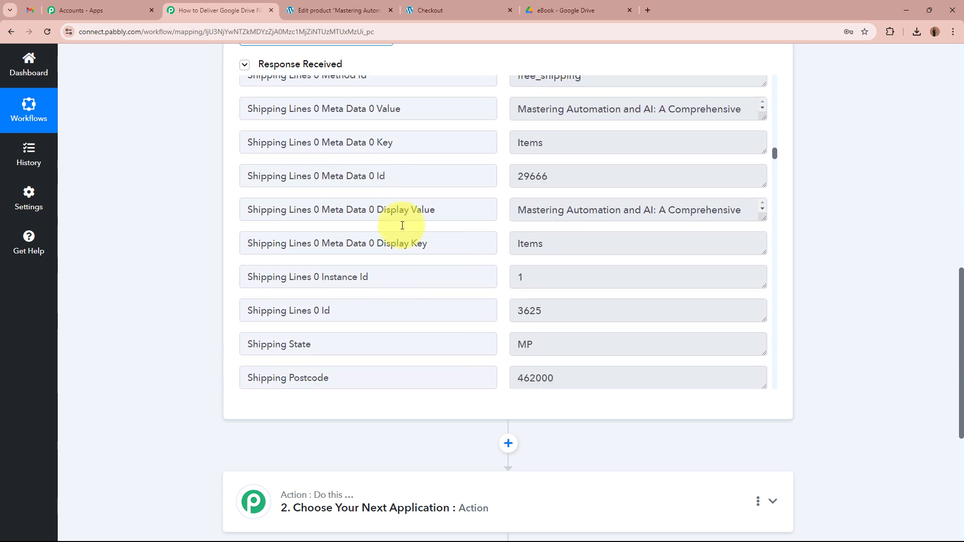
drag(759, 220, 758, 244)
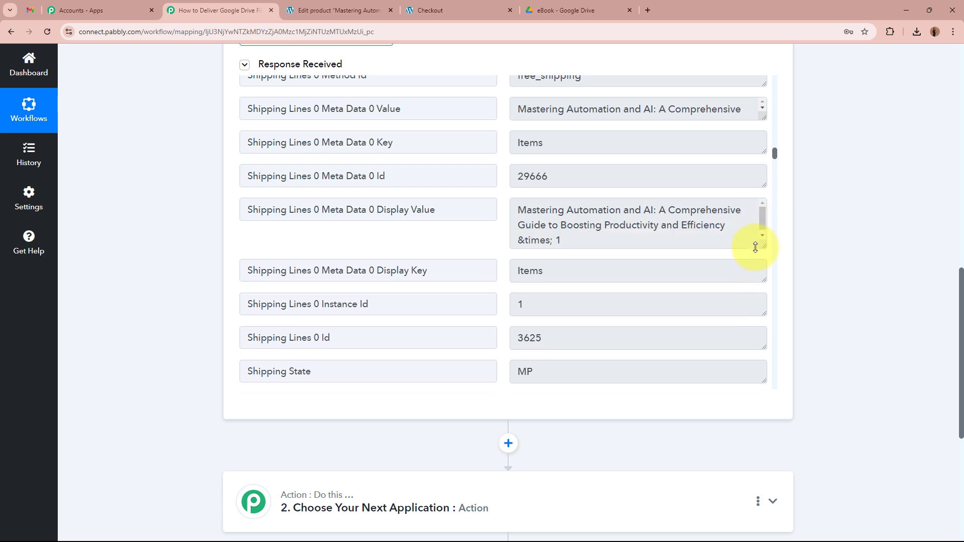
drag(519, 211, 700, 208)
click(701, 208)
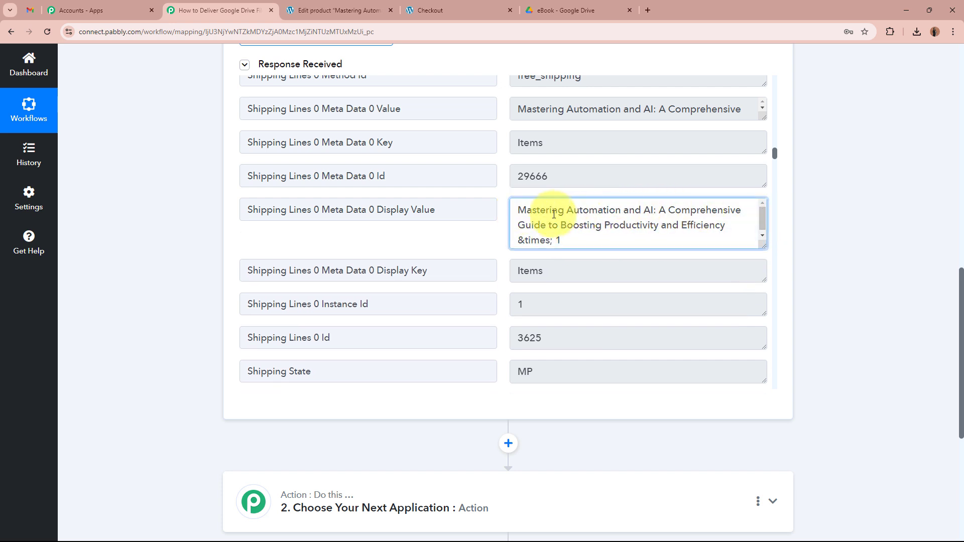
drag(513, 224, 720, 229)
click(720, 230)
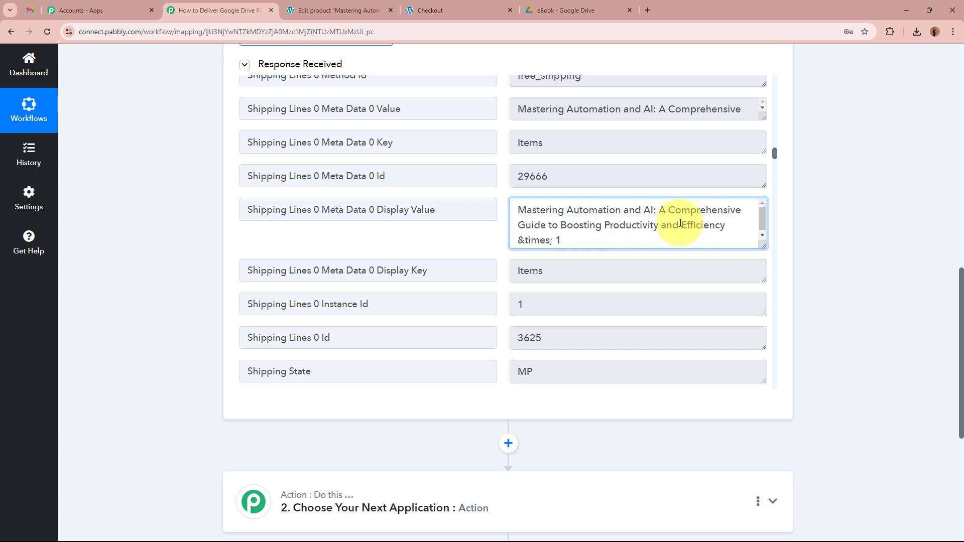
Step: Review the captured postcode, shipping name, country IN, city and street address values
scroll(585, 292, down, 1)
scroll(585, 291, down, 2)
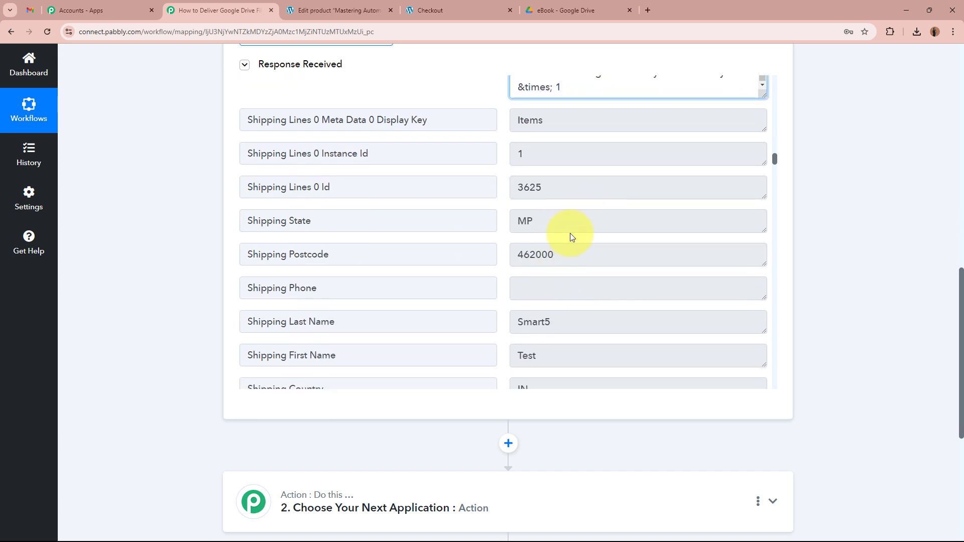
drag(568, 223, 486, 219)
drag(619, 251, 445, 256)
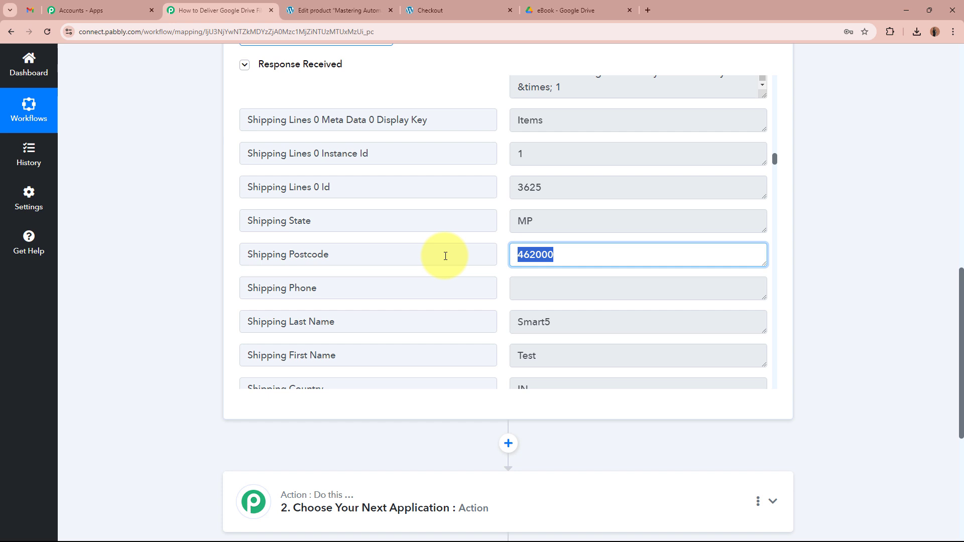
click(630, 254)
scroll(630, 254, down, 2)
drag(589, 253, 477, 252)
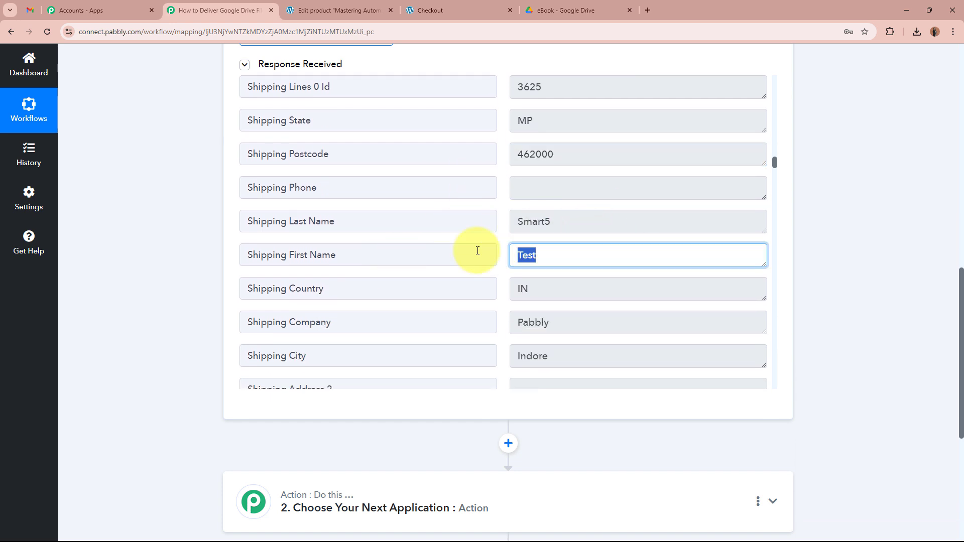
drag(613, 222, 477, 210)
drag(597, 289, 448, 296)
scroll(583, 277, down, 2)
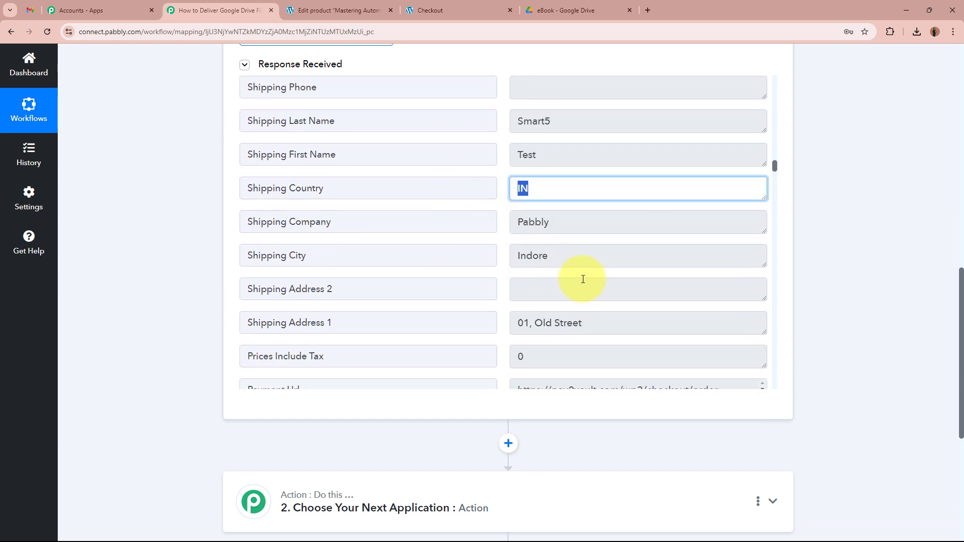
drag(622, 220, 447, 236)
drag(559, 256, 424, 254)
scroll(423, 255, down, 2)
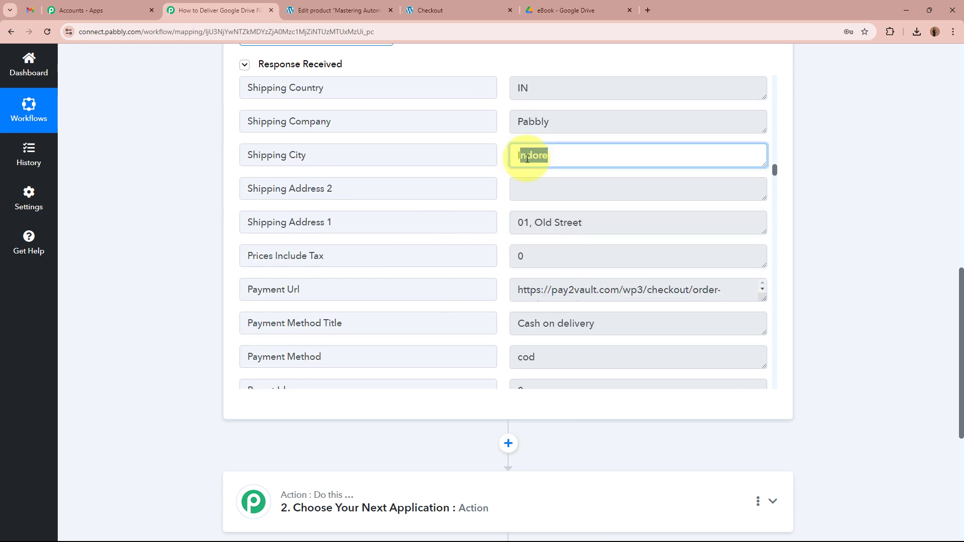
click(586, 177)
drag(585, 222, 453, 225)
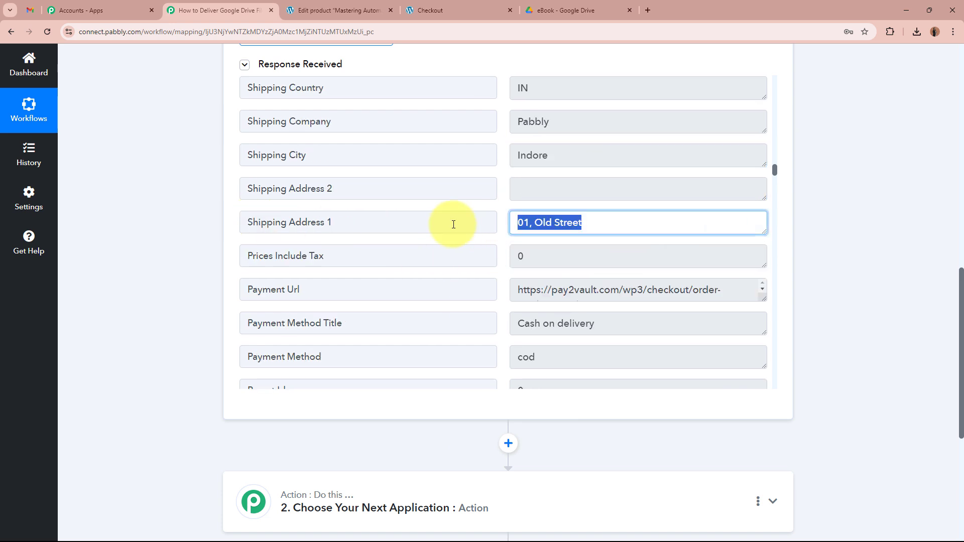
click(609, 225)
Step: Inspect the Payment Url, Cash on delivery method title, Order Key and Line Items 0 Total
scroll(609, 225, down, 2)
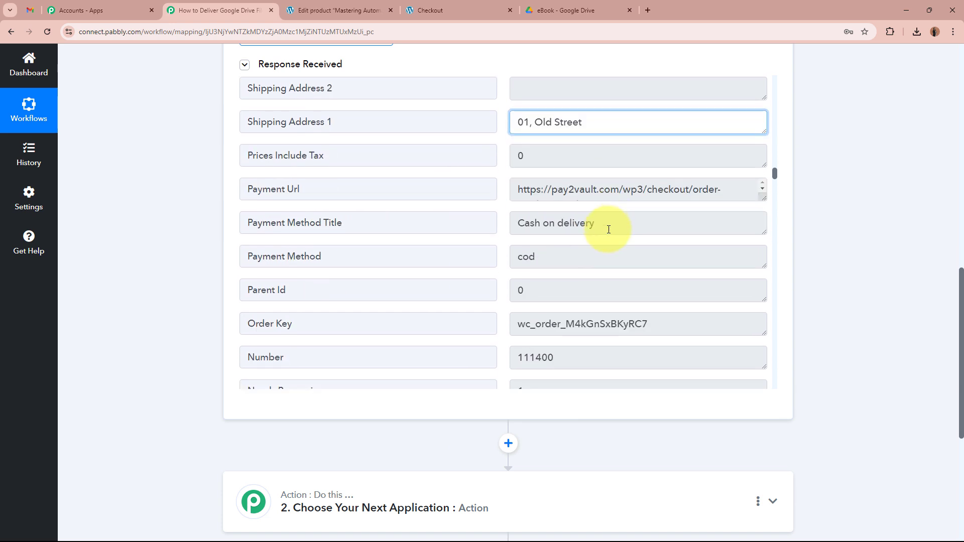
click(758, 204)
key(ctrl+a)
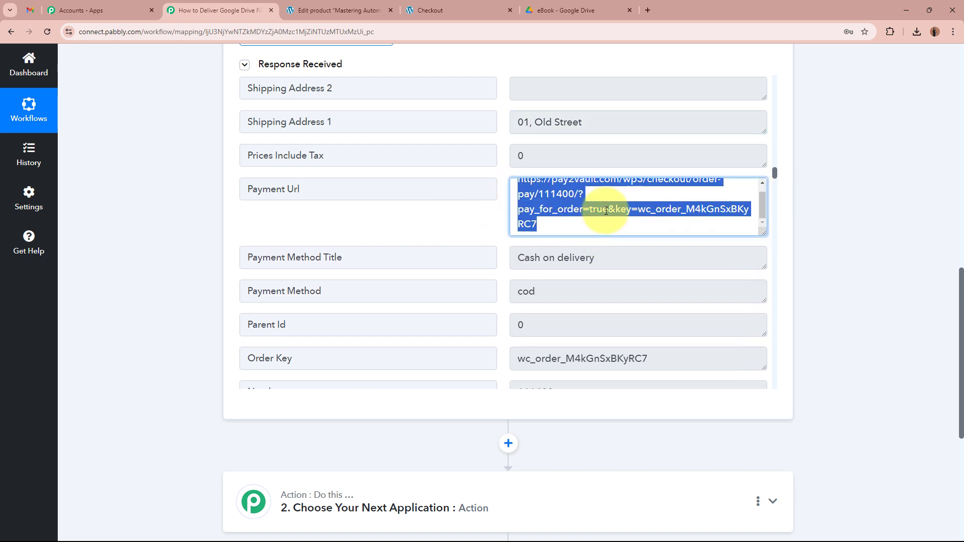
click(611, 206)
scroll(611, 206, down, 2)
click(645, 151)
key(ctrl+a)
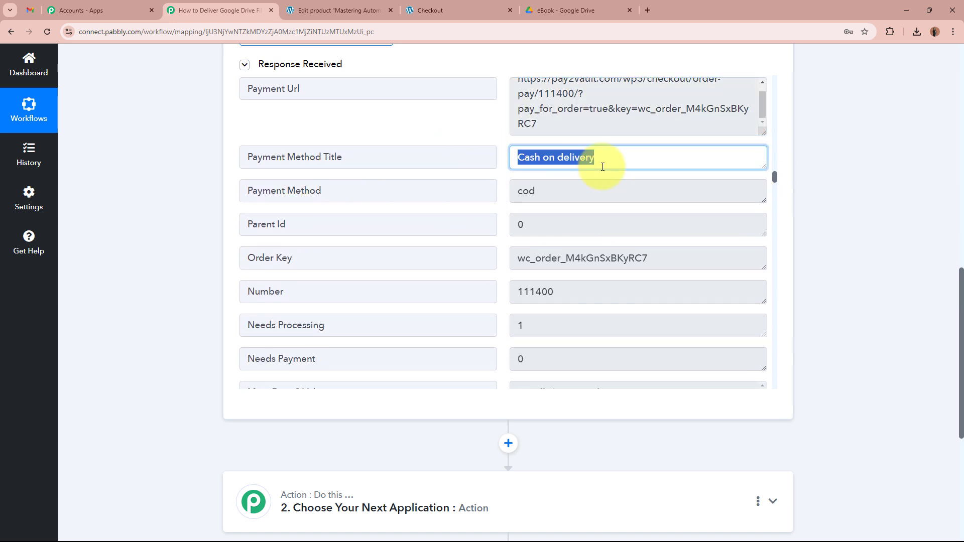
click(671, 161)
click(650, 258)
key(ctrl+a)
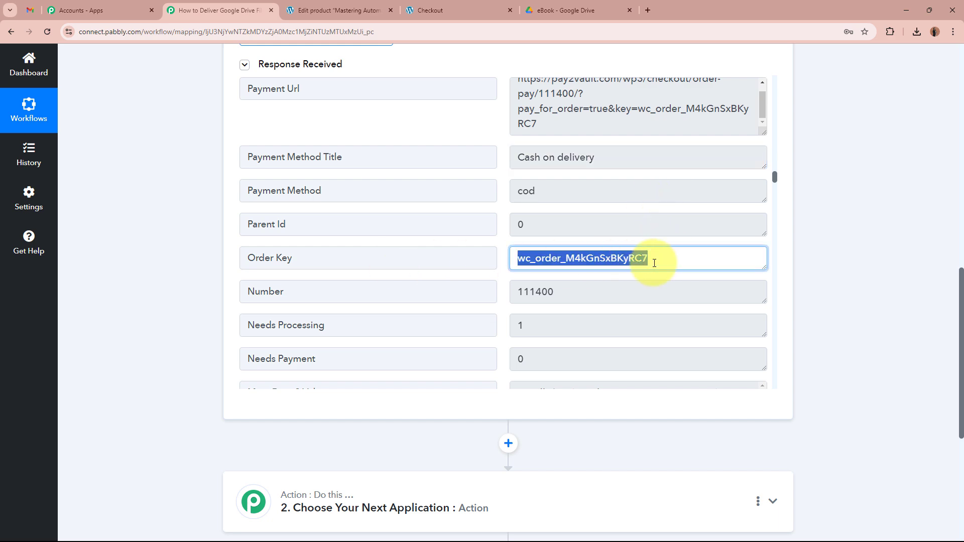
scroll(654, 263, down, 5)
scroll(653, 263, down, 9)
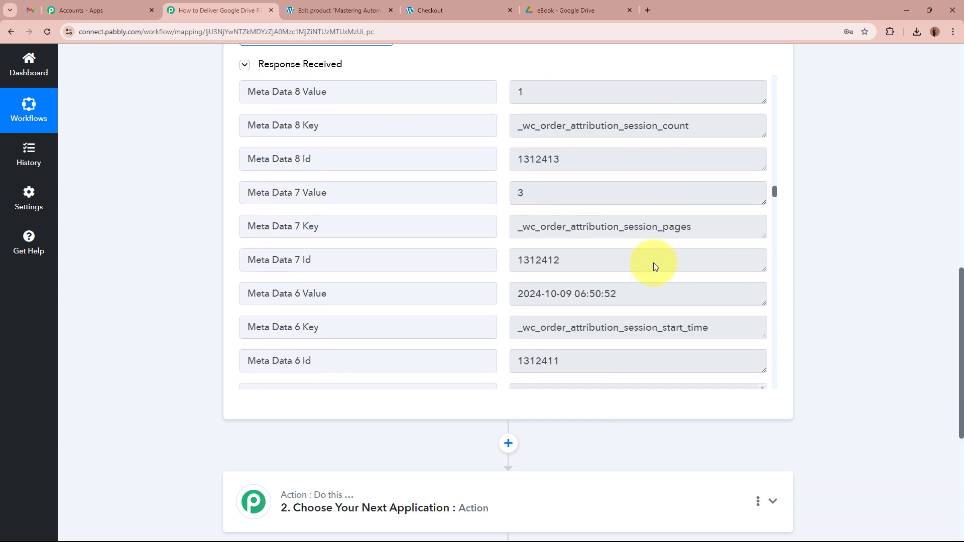
scroll(654, 263, down, 15)
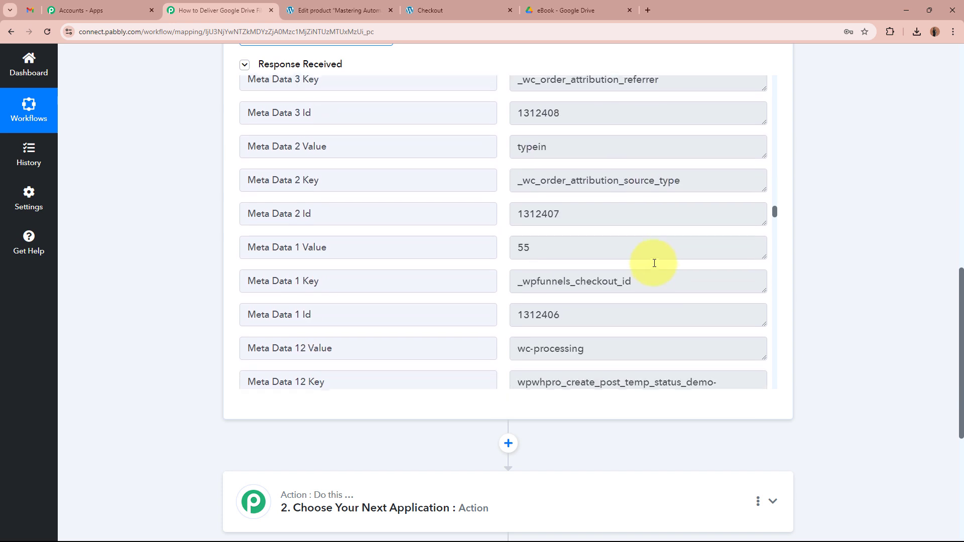
drag(552, 149, 503, 150)
click(634, 148)
Step: Enlarge the Line Items 0 Name box to show the full eBook title
scroll(633, 147, down, 5)
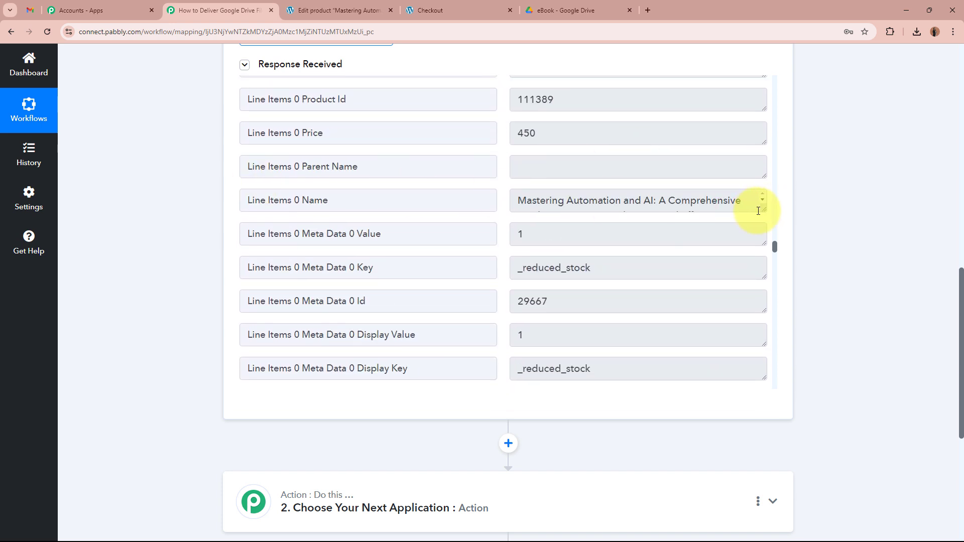
drag(762, 210, 763, 247)
click(740, 218)
triple_click(694, 211)
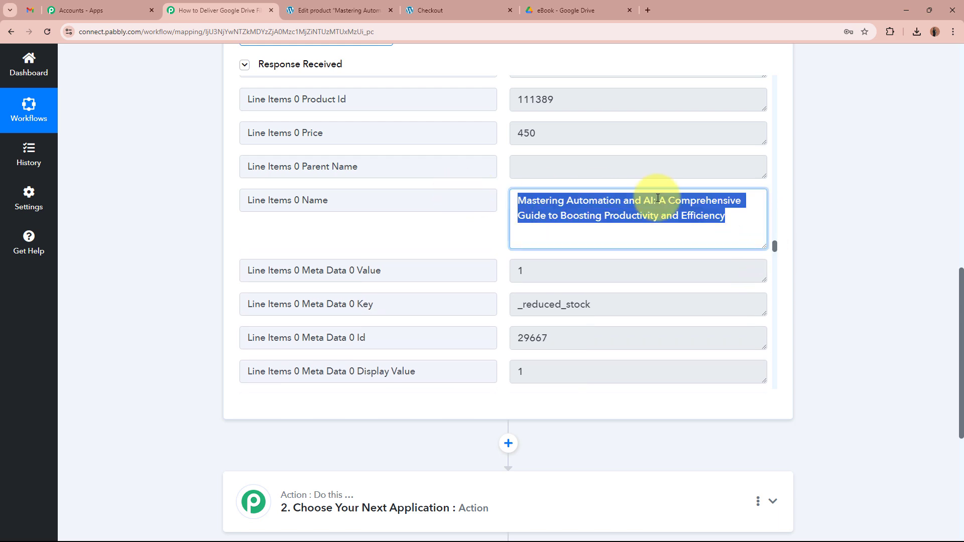
click(620, 200)
scroll(657, 255, down, 1)
scroll(657, 255, down, 9)
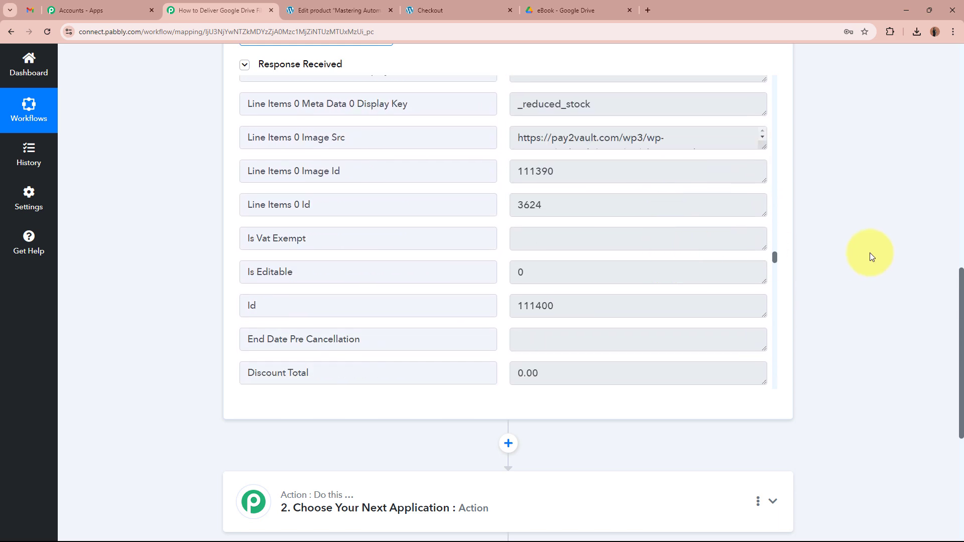
scroll(820, 246, up, 15)
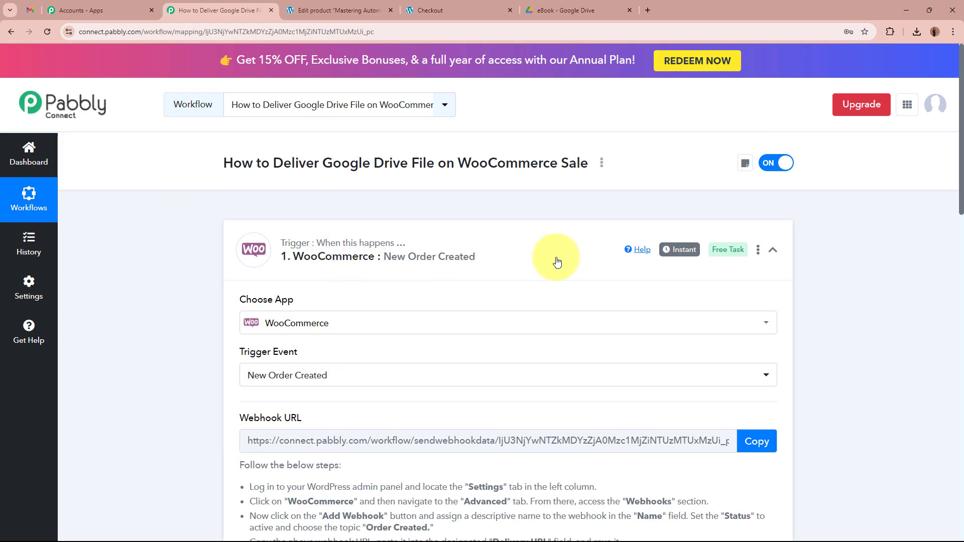
Step: Collapse the WooCommerce New Order Created trigger card, cross-checking the WordPress product edit page
click(557, 261)
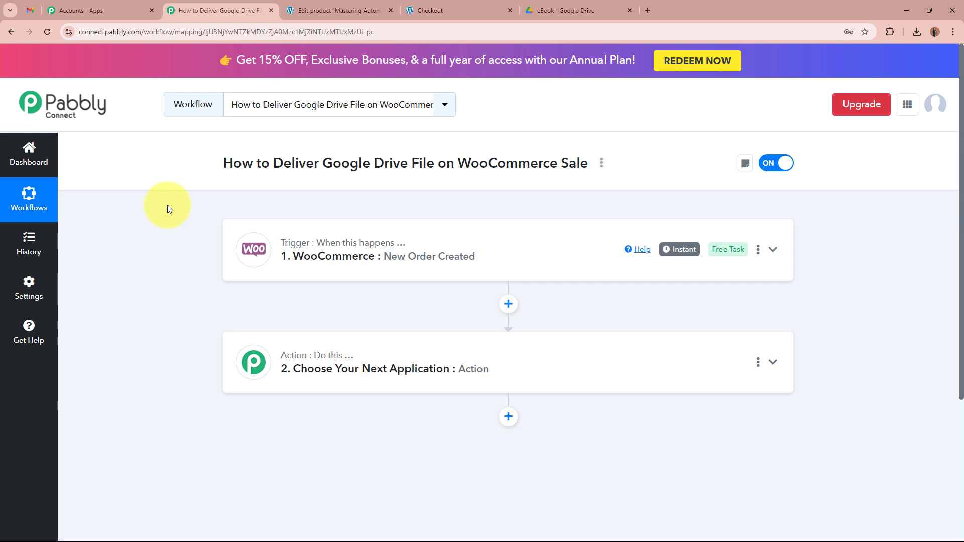
click(331, 10)
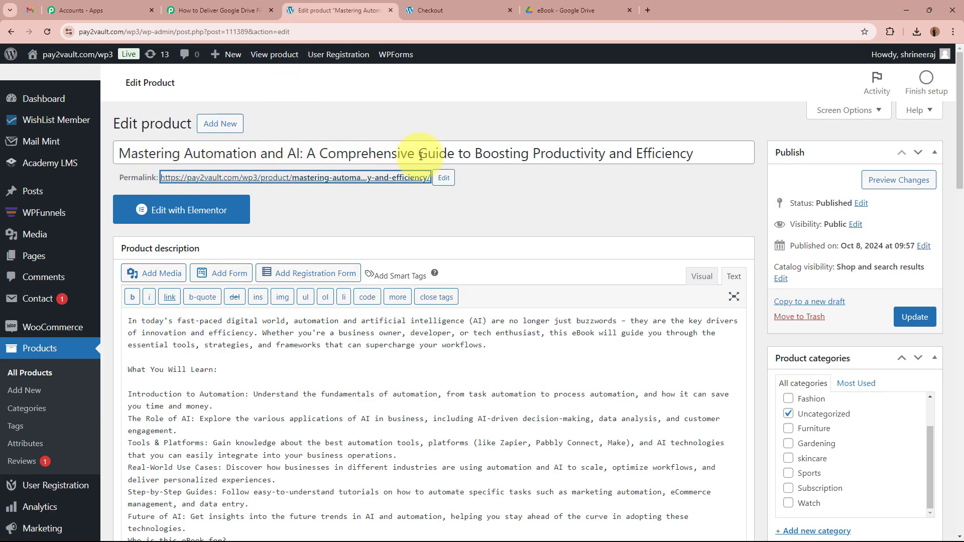
click(205, 4)
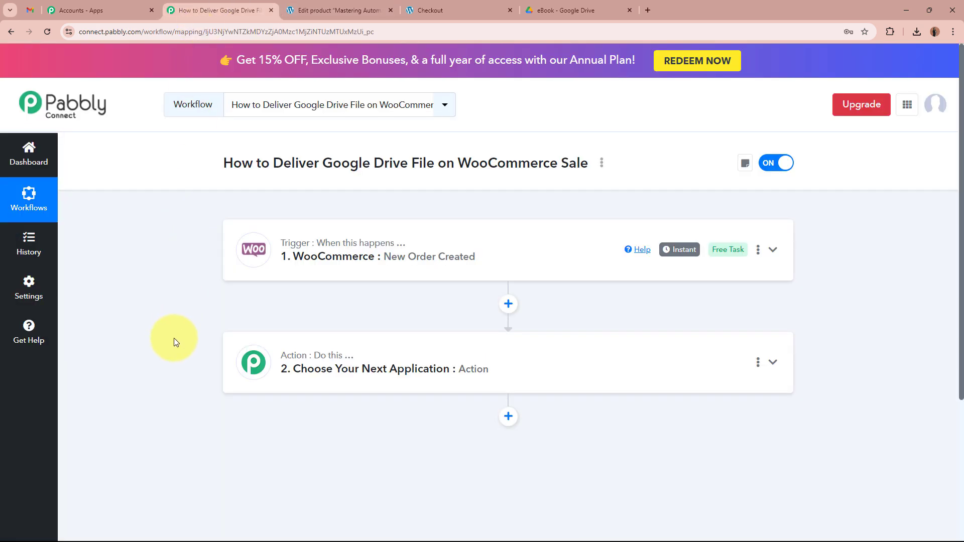
click(339, 6)
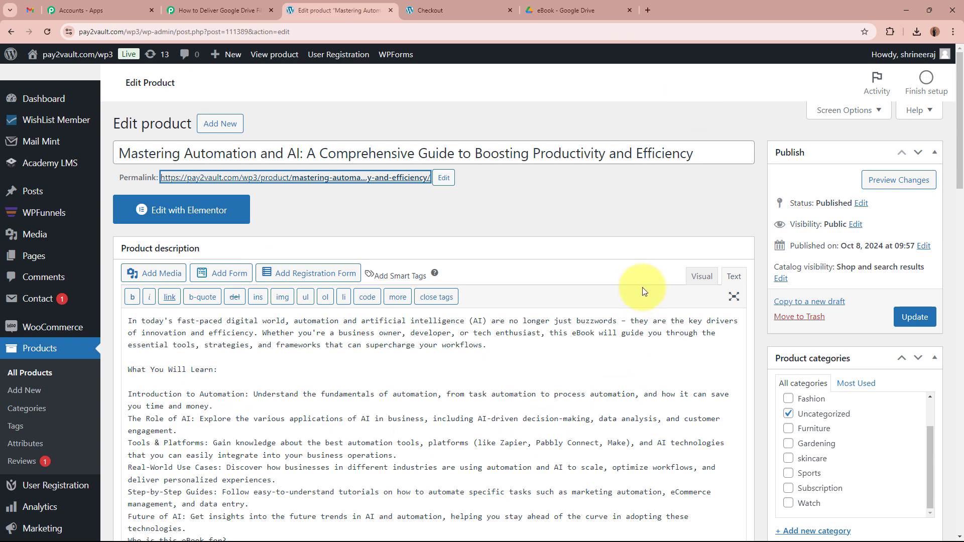
click(252, 12)
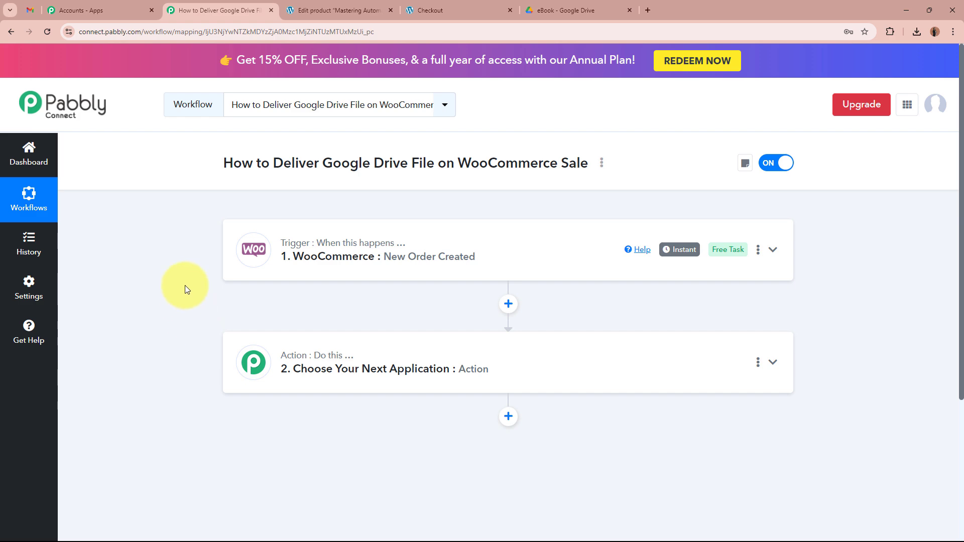
click(339, 10)
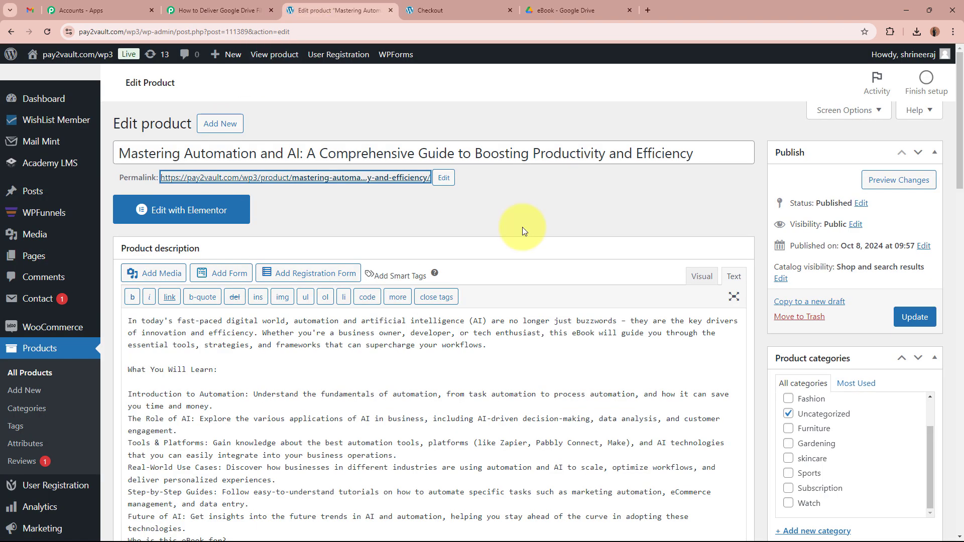
click(233, 10)
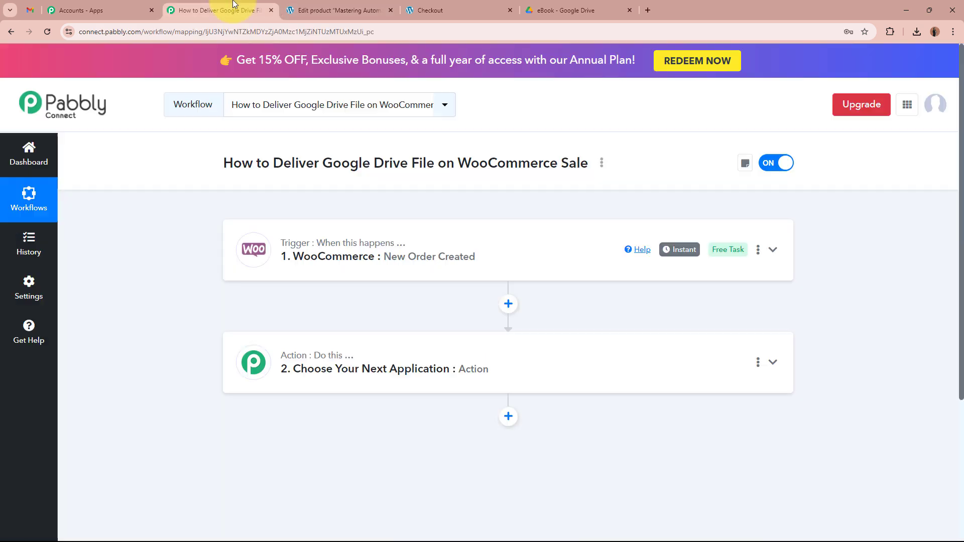
Step: Make the second step a Filter (Pabbly) action with the Filter Values event
click(394, 370)
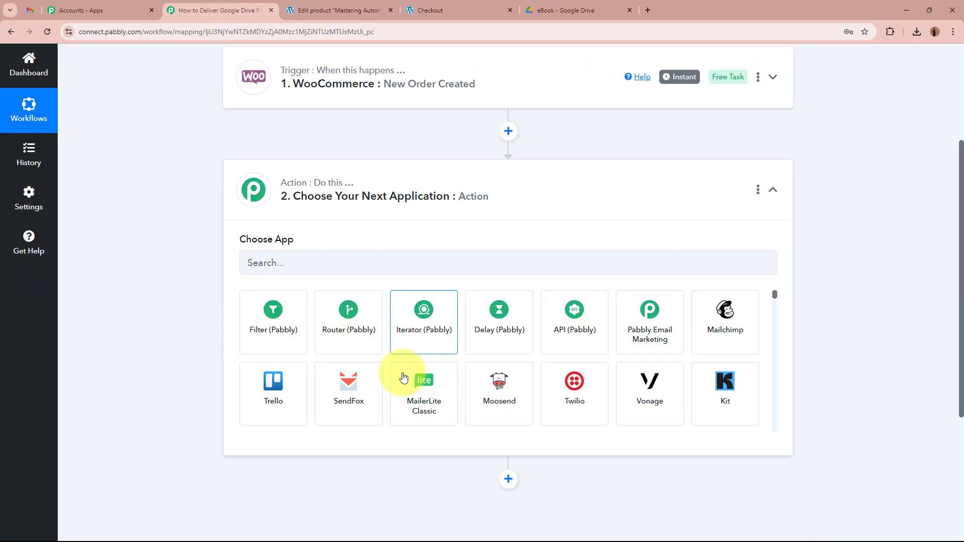
click(270, 319)
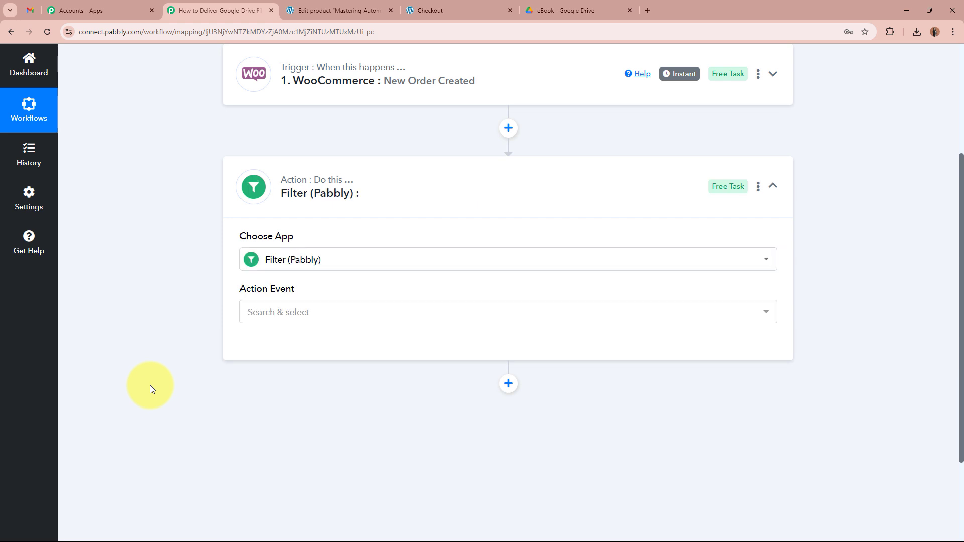
click(354, 320)
click(291, 377)
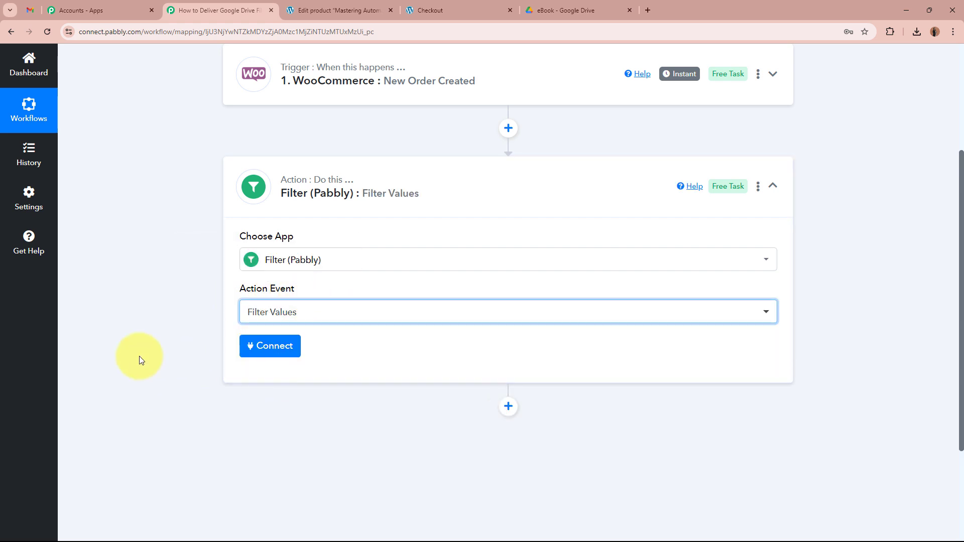
click(271, 346)
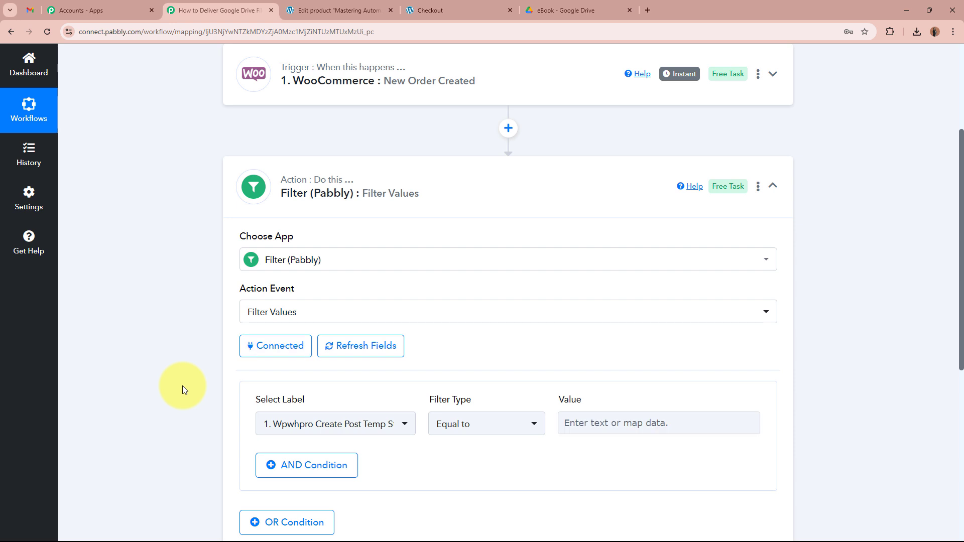
scroll(182, 386, down, 3)
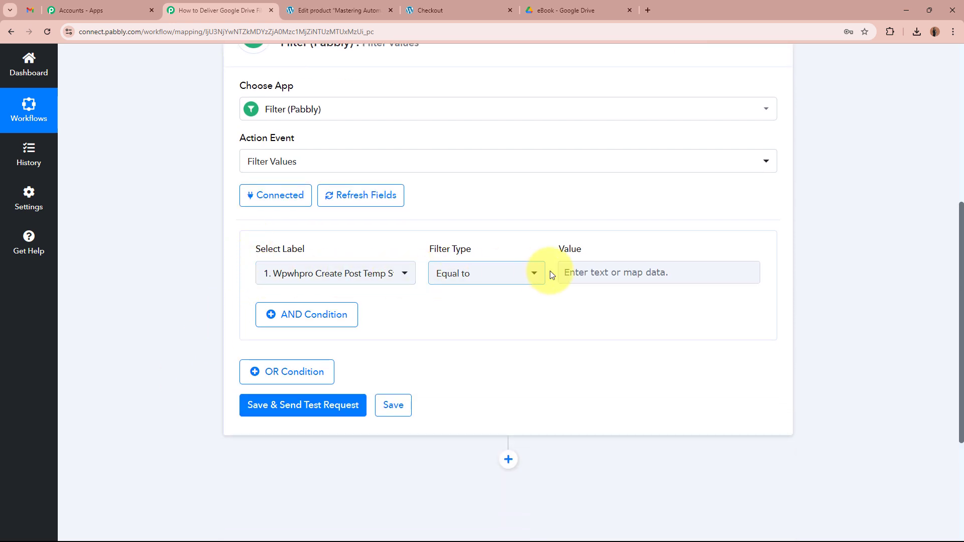
Step: Set the condition's Select Label to Line Items 0 Name by searching 'NAME'
click(618, 271)
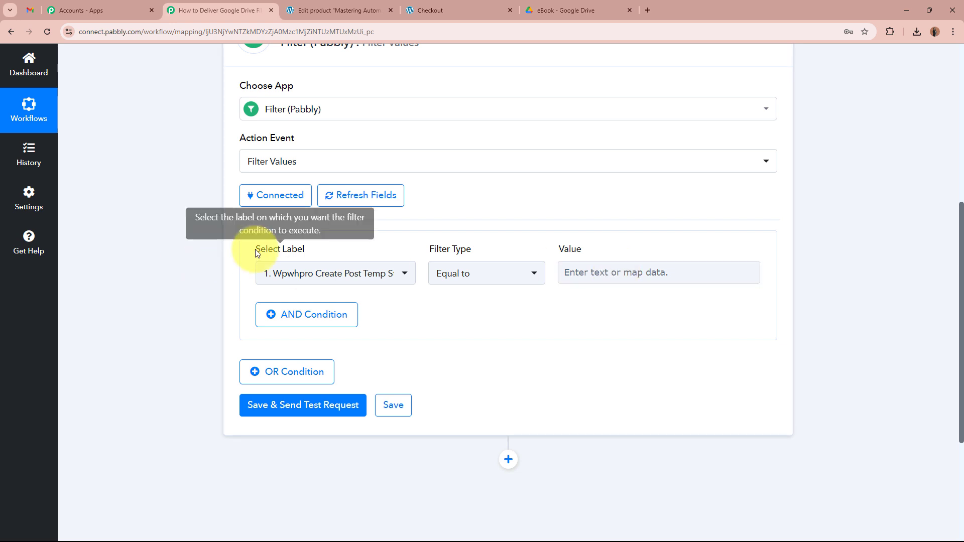
click(349, 279)
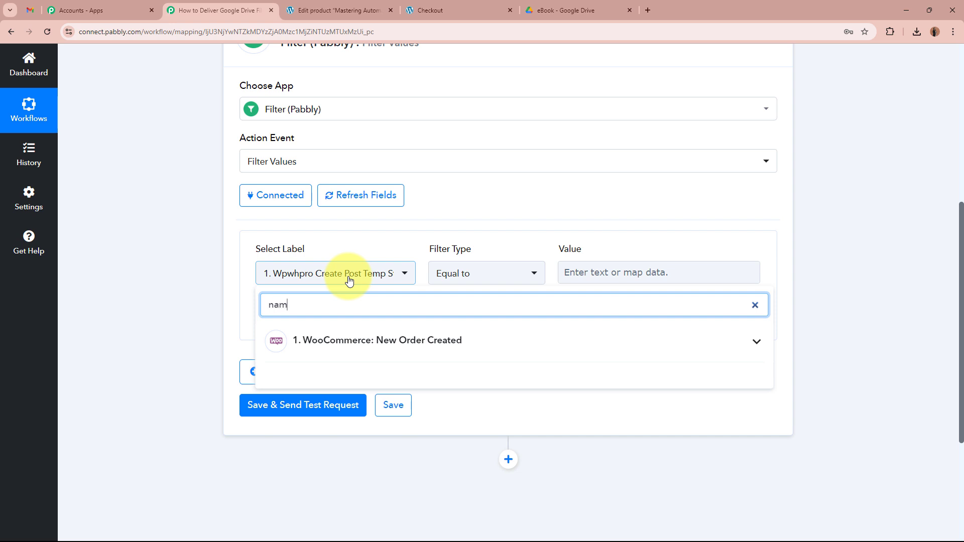
text(name)
key(ctrl+a)
text(NAME)
scroll(424, 446, down, 3)
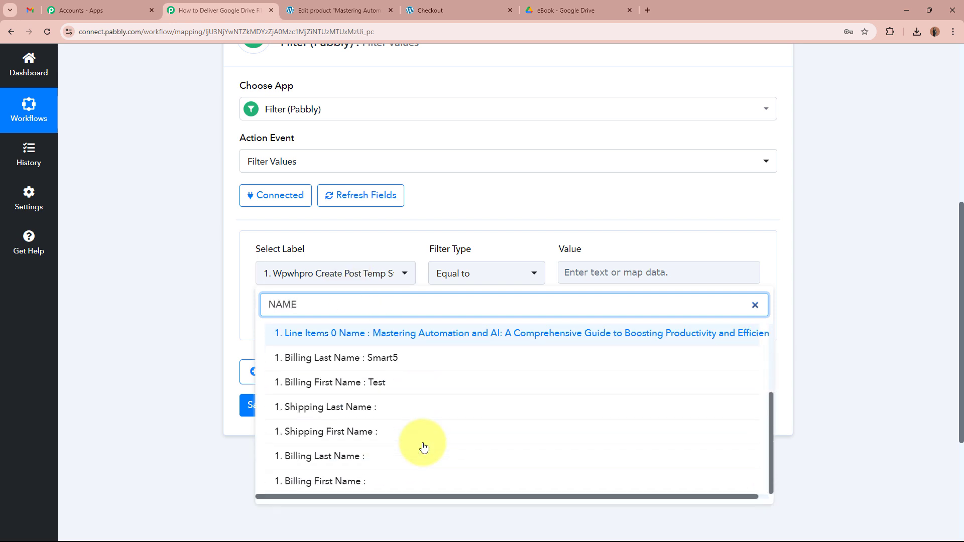
scroll(393, 379, up, 2)
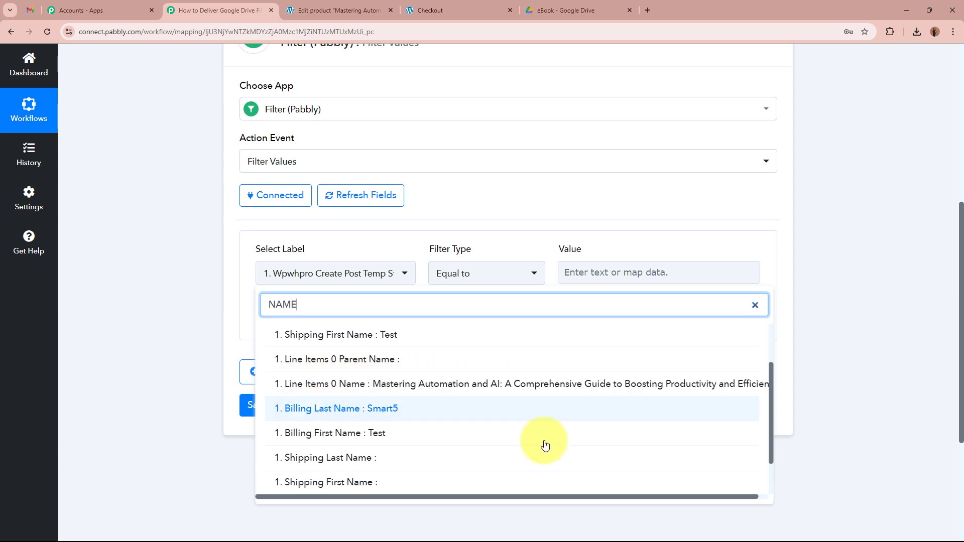
drag(556, 496, 575, 497)
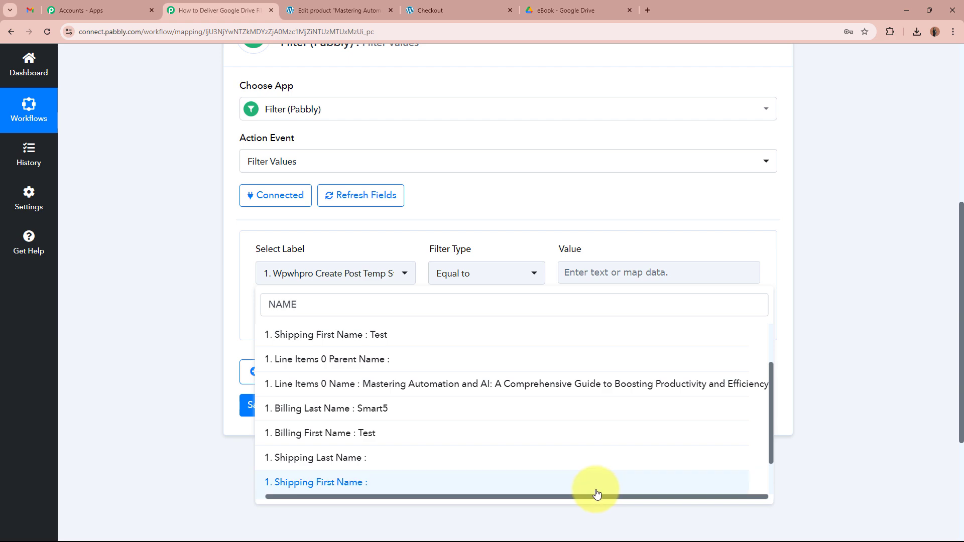
click(461, 385)
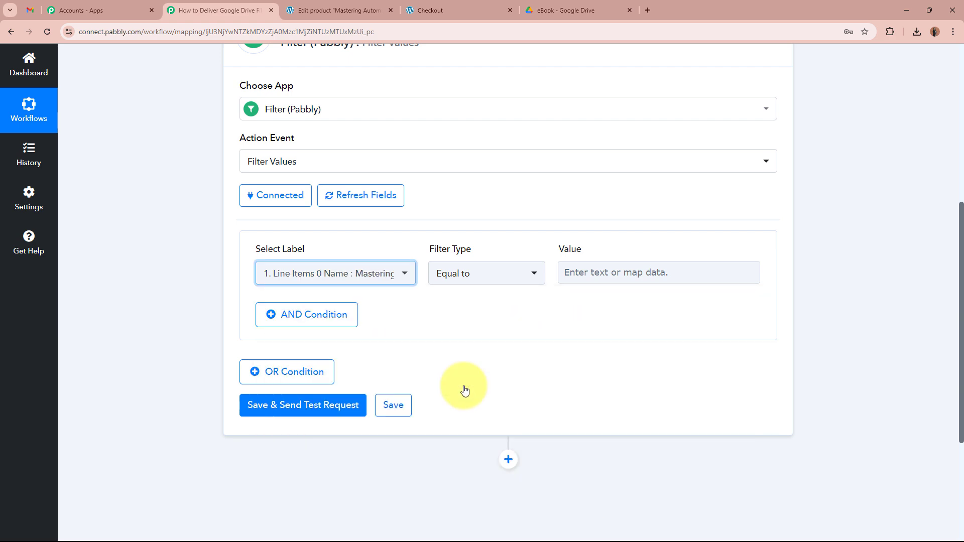
Step: Paste the eBook title copied from the WordPress product page as the condition Value
click(611, 273)
click(385, 5)
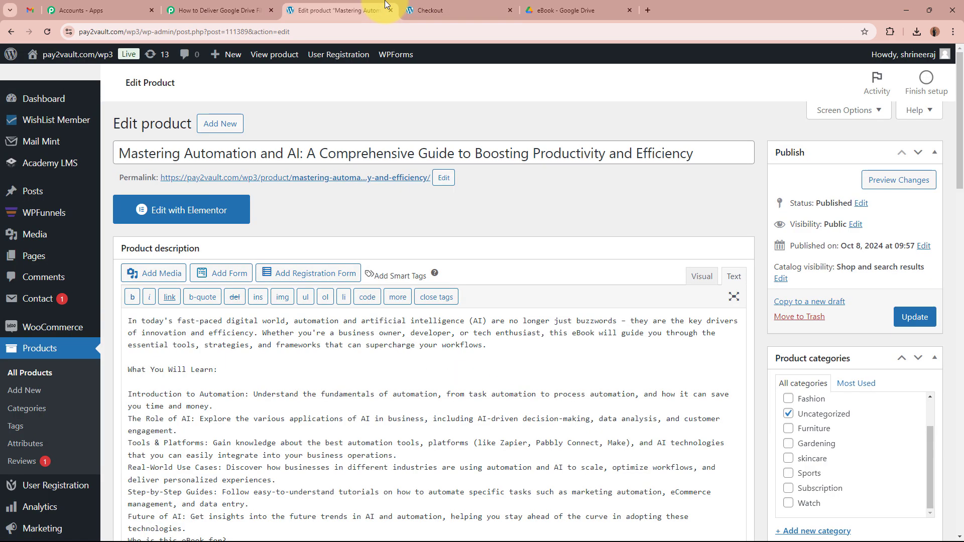
click(337, 157)
click(220, 10)
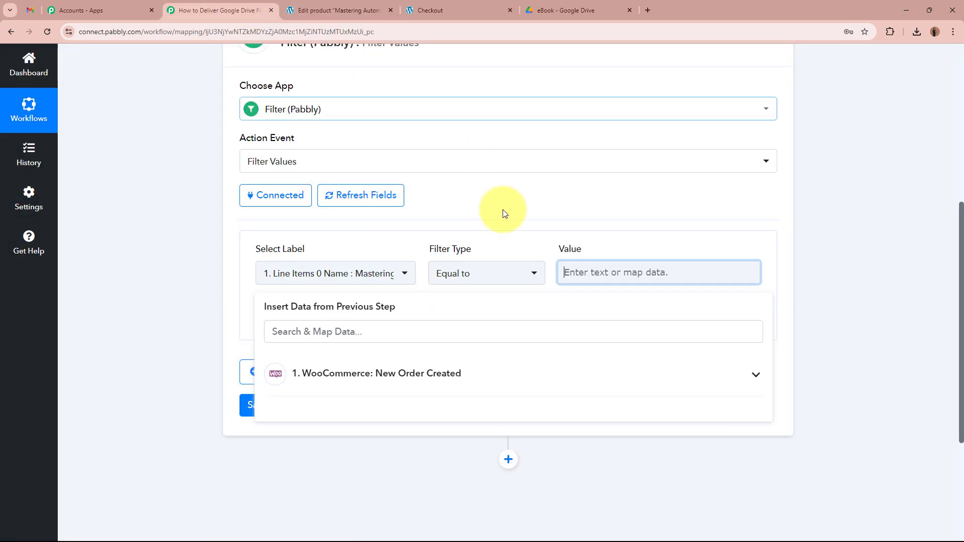
text(Mastering Automation and AI: A Comprehensive Guide to Boosting Productivity and Efficiency)
click(845, 299)
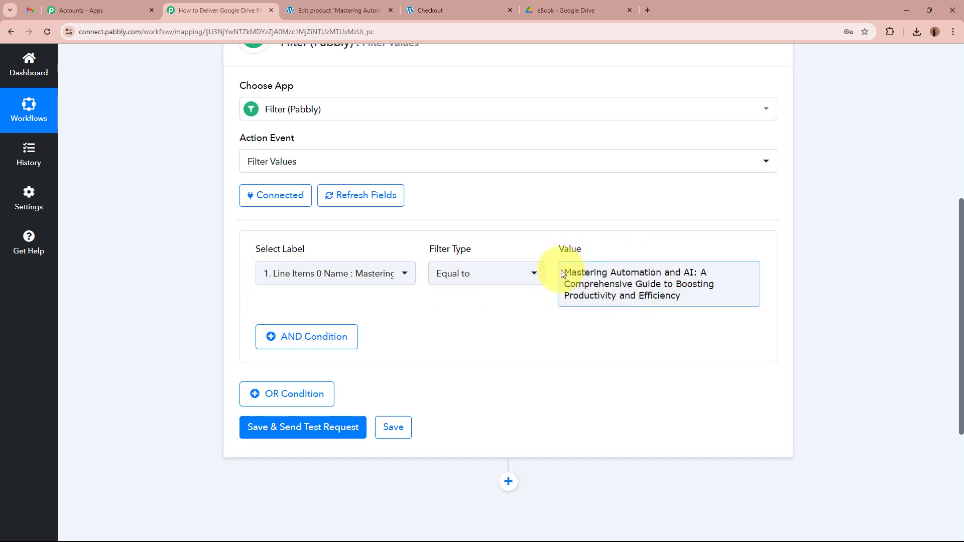
click(696, 278)
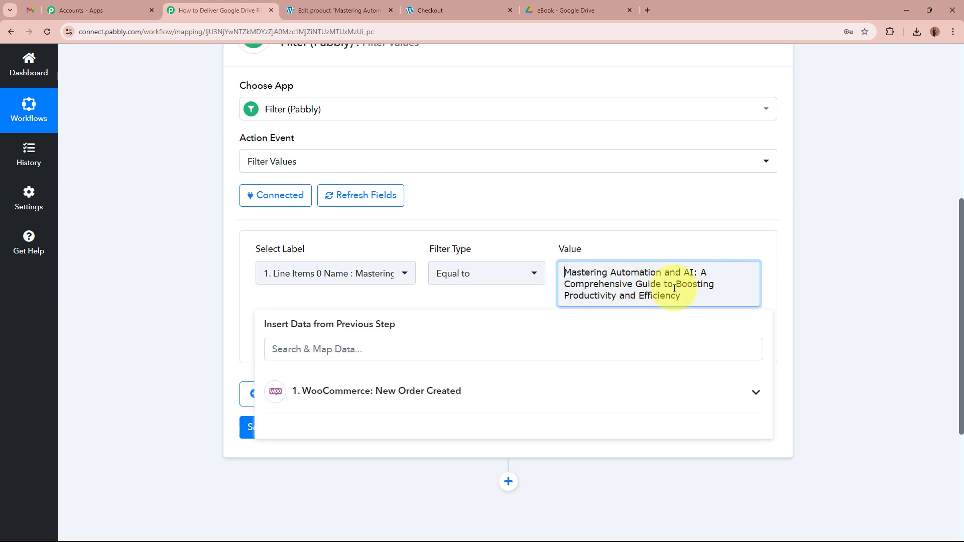
click(858, 297)
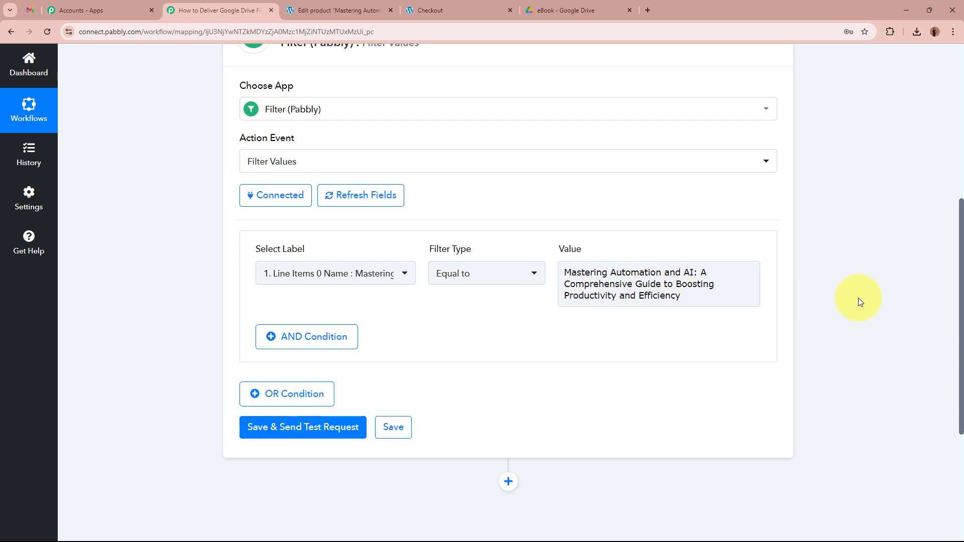
Step: Save and test the filter, confirming Status success and the message 'Condition is true'
scroll(858, 300, up, 6)
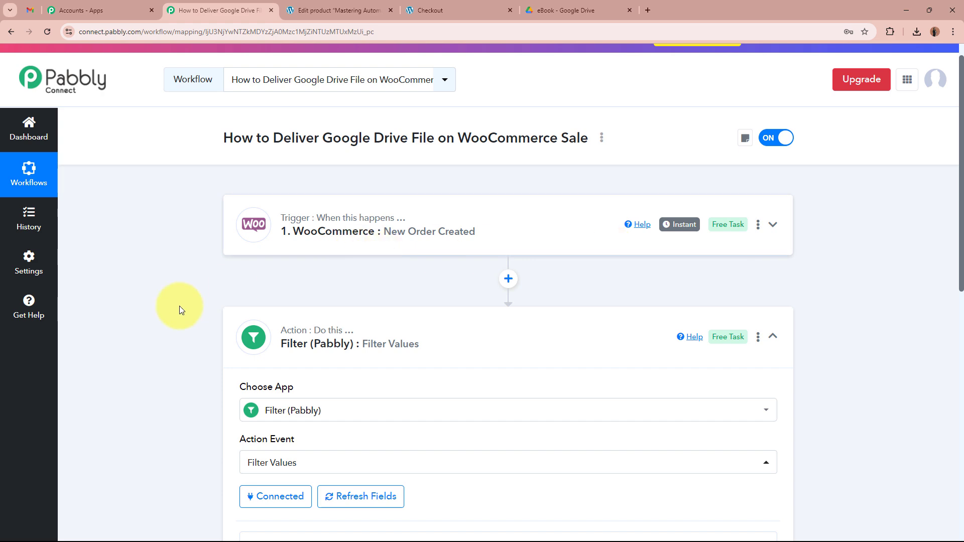
scroll(146, 317, down, 4)
scroll(146, 315, down, 3)
scroll(146, 315, up, 7)
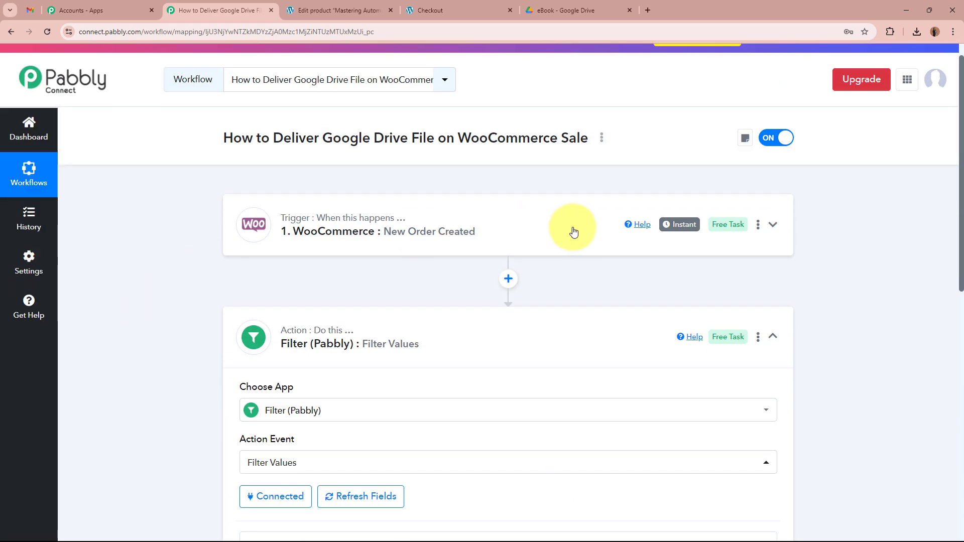
scroll(152, 273, down, 7)
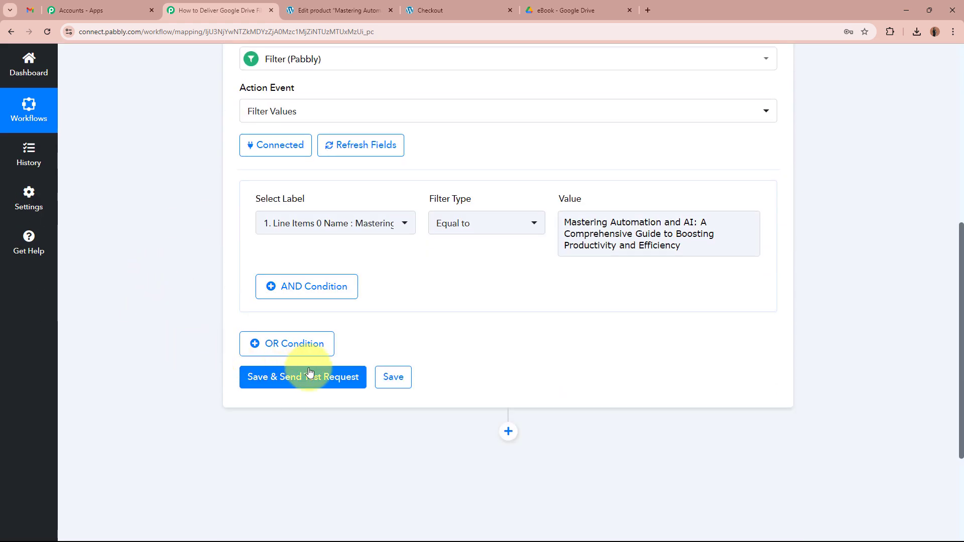
click(312, 377)
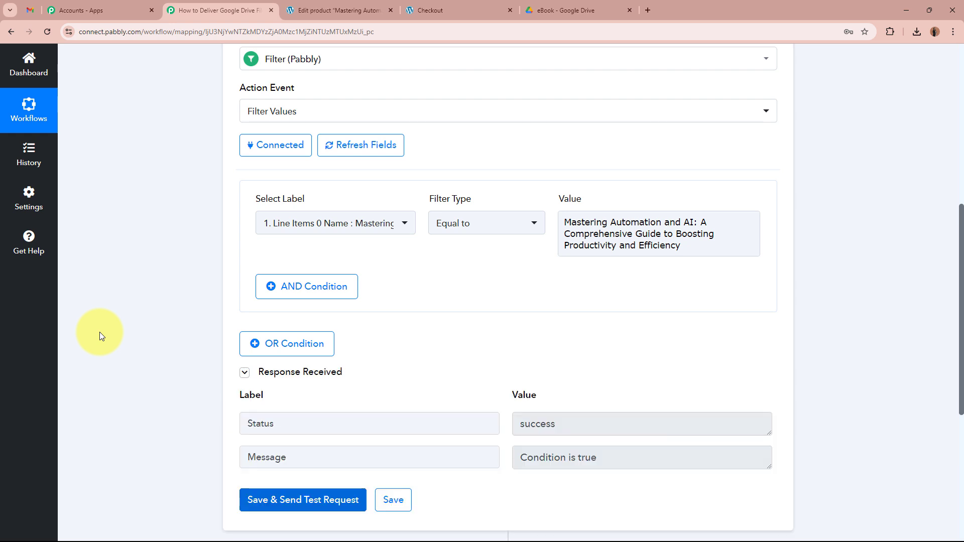
scroll(99, 333, down, 3)
drag(312, 267, 248, 271)
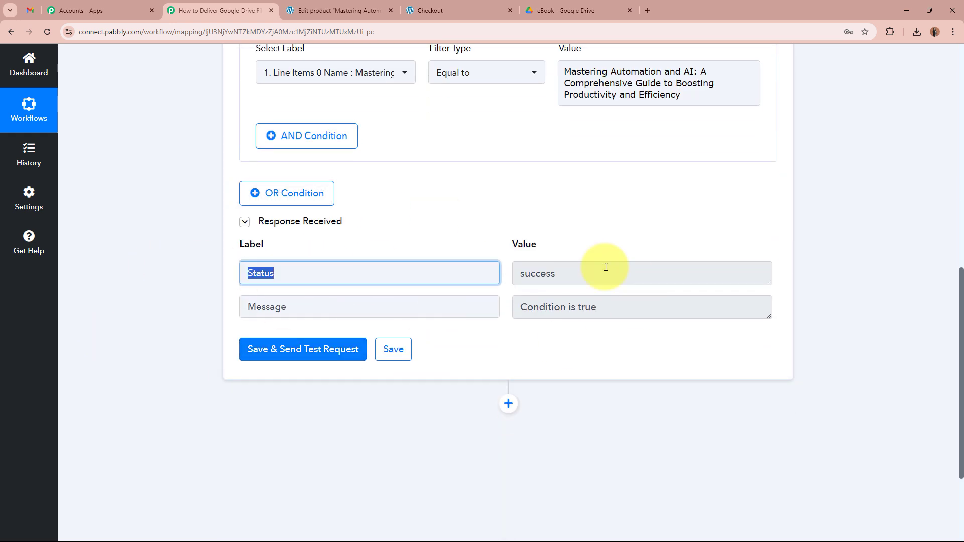
drag(645, 269, 519, 272)
drag(311, 307, 256, 307)
drag(656, 306, 626, 344)
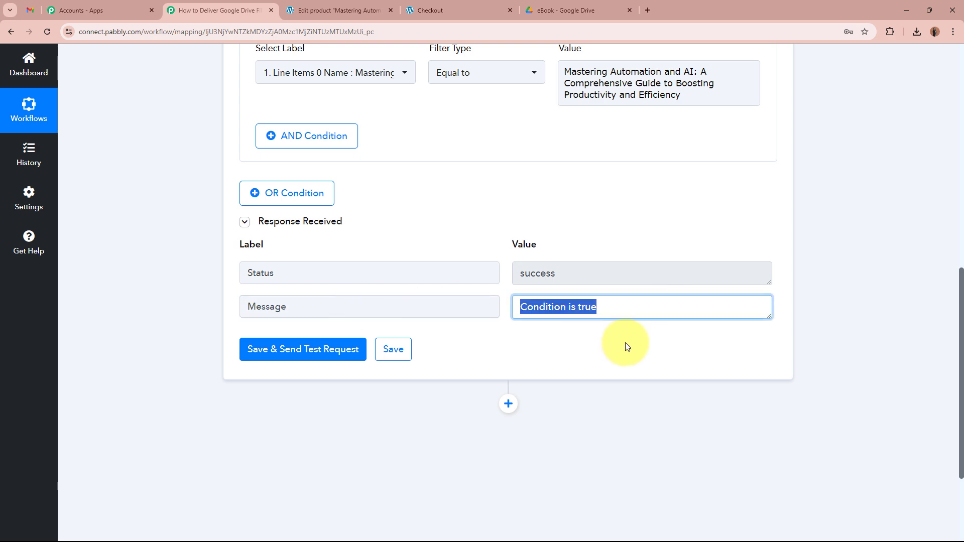
click(626, 345)
Step: Recheck the eBook title in the filter's value field
scroll(796, 344, up, 4)
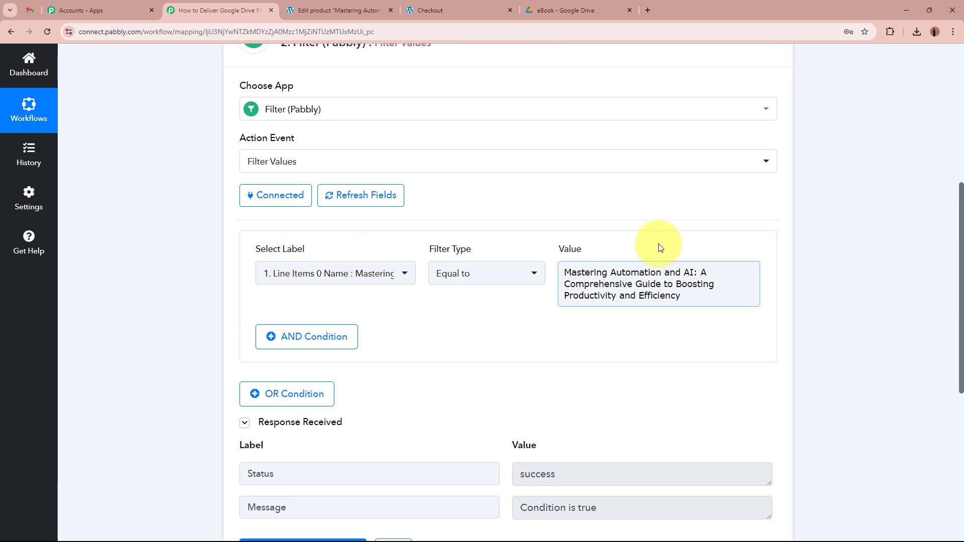
click(565, 272)
drag(565, 272, 721, 273)
click(714, 271)
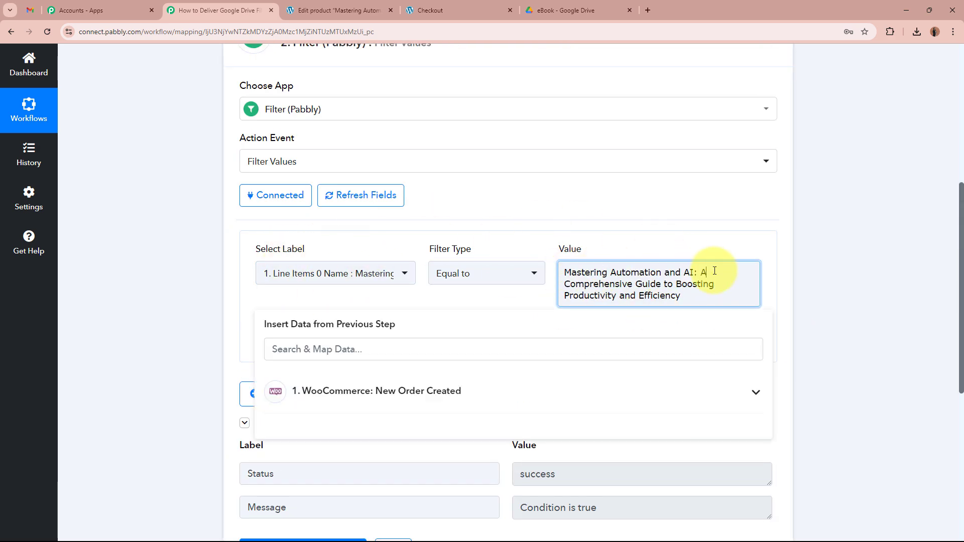
click(833, 276)
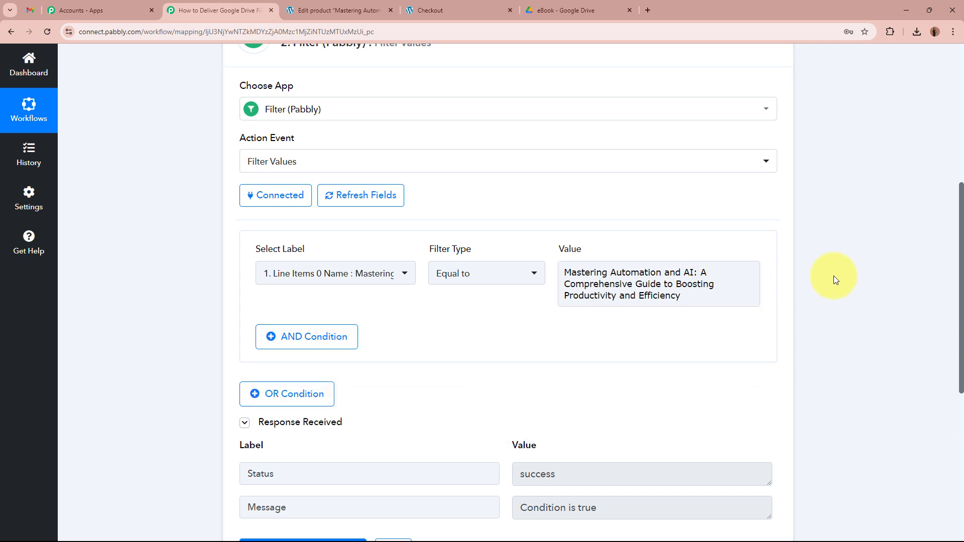
scroll(527, 208, up, 6)
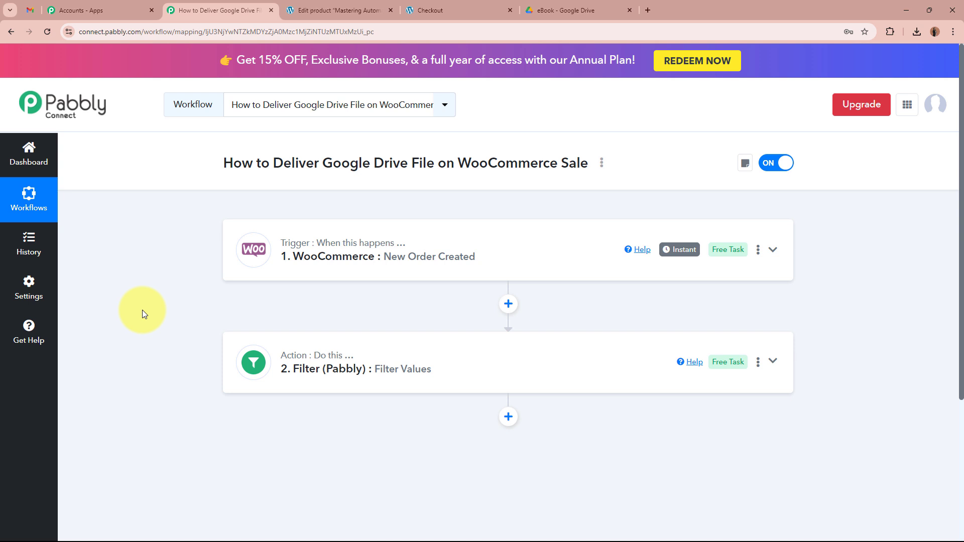
Step: Add a step after the filter and pick Google Drive via a 'Google d' search
click(572, 10)
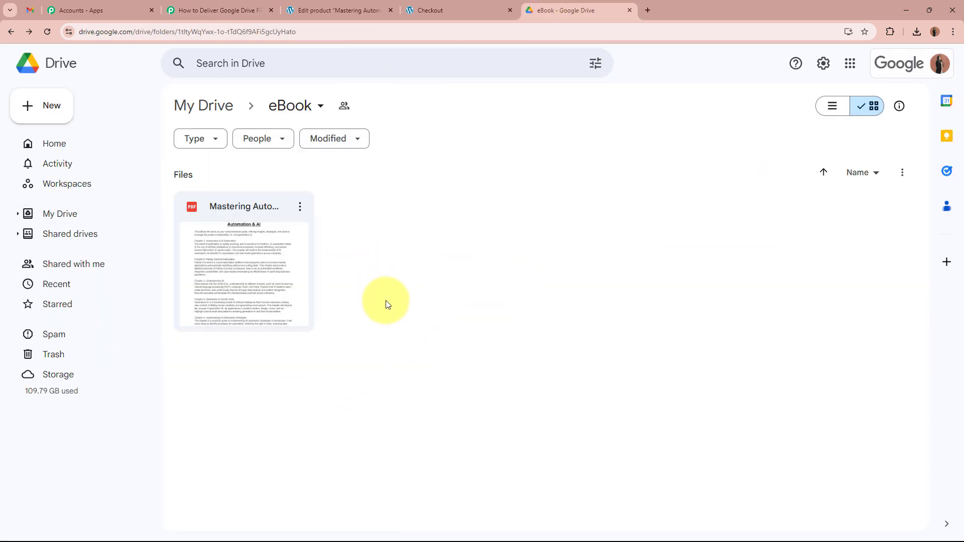
click(206, 11)
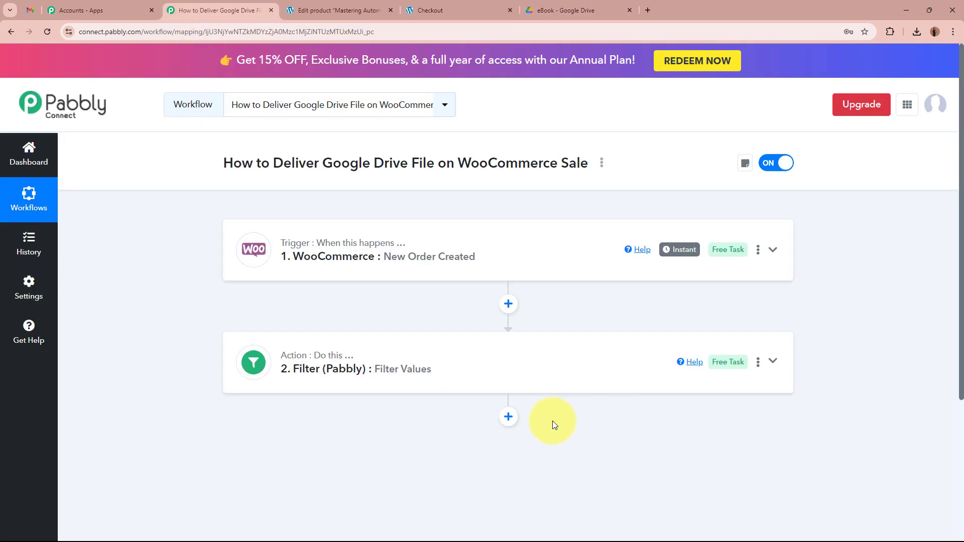
click(508, 417)
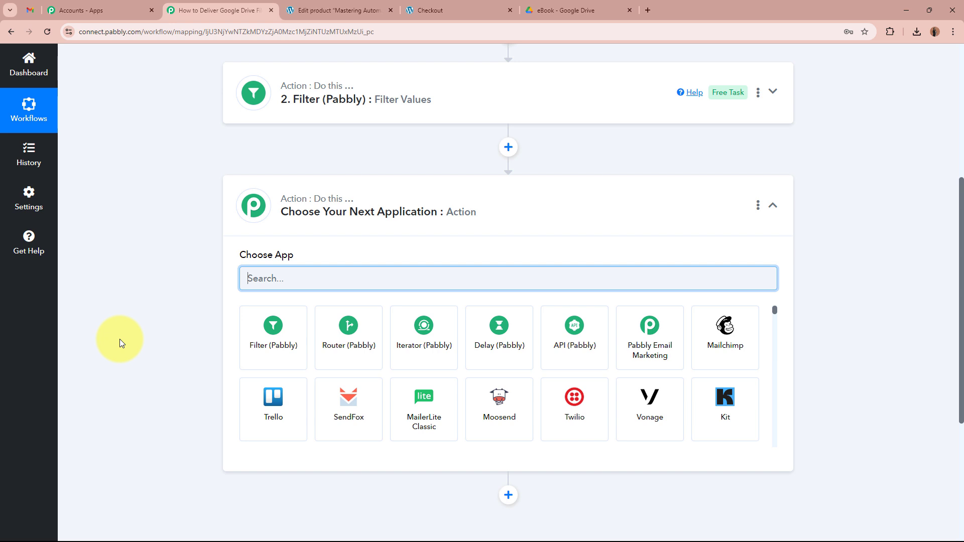
text(Google )
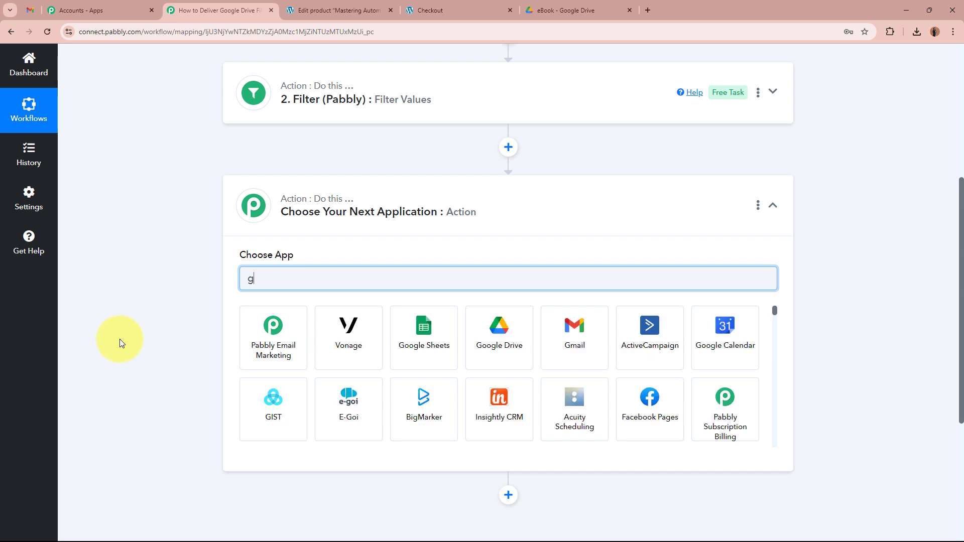
text(d)
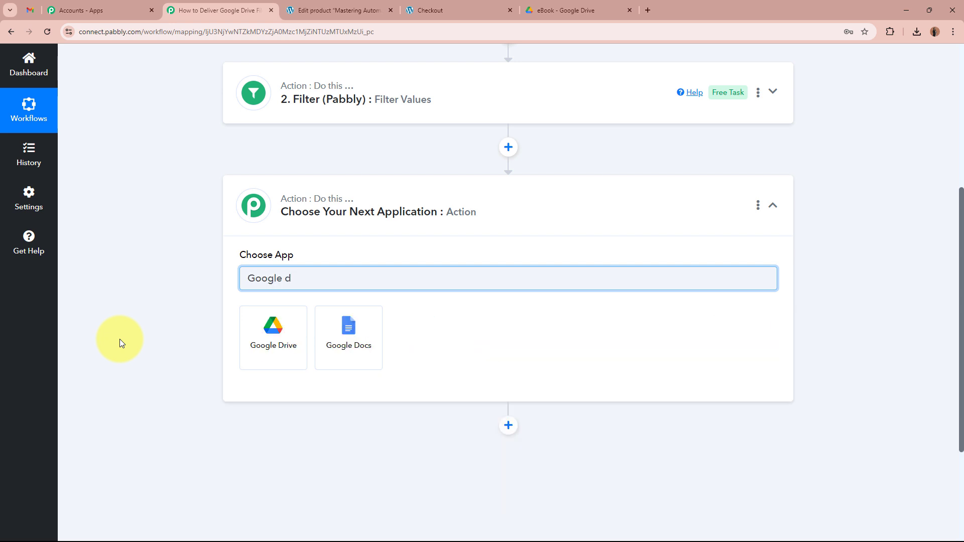
click(270, 347)
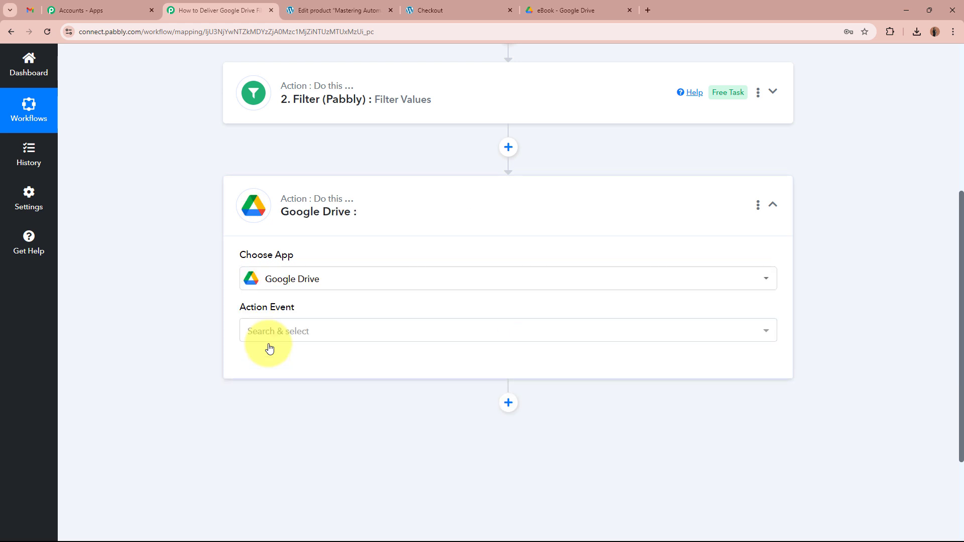
Step: Set the Google Drive step's Action Event to Share a File
click(612, 9)
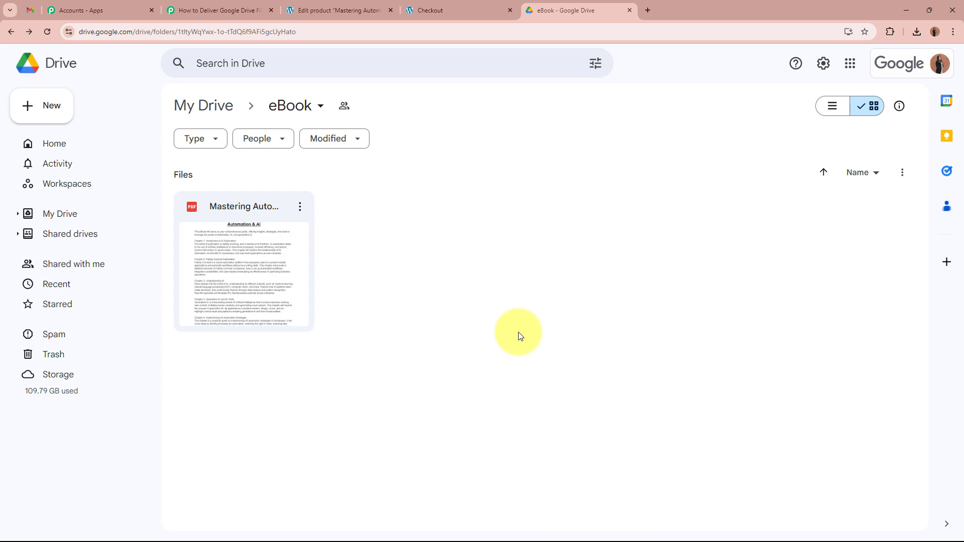
click(346, 10)
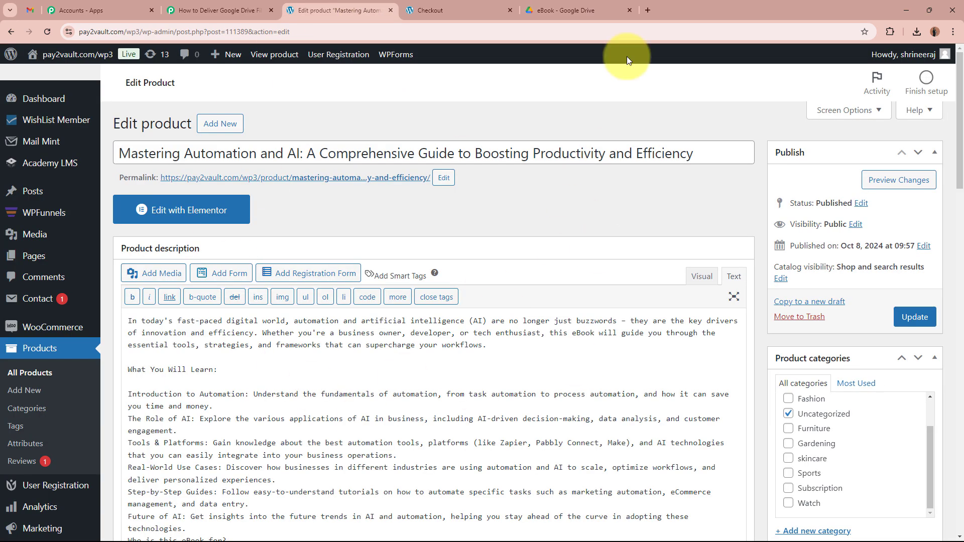
click(589, 8)
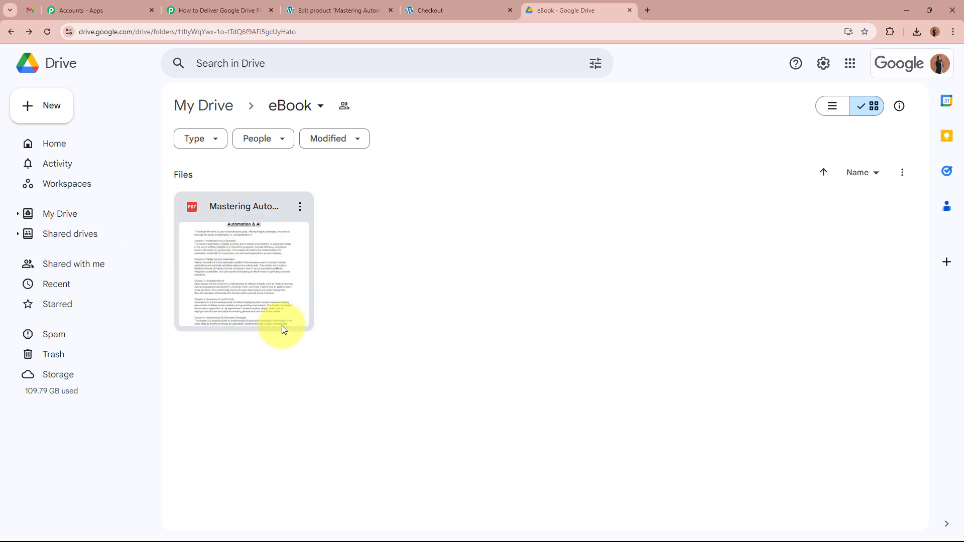
click(216, 9)
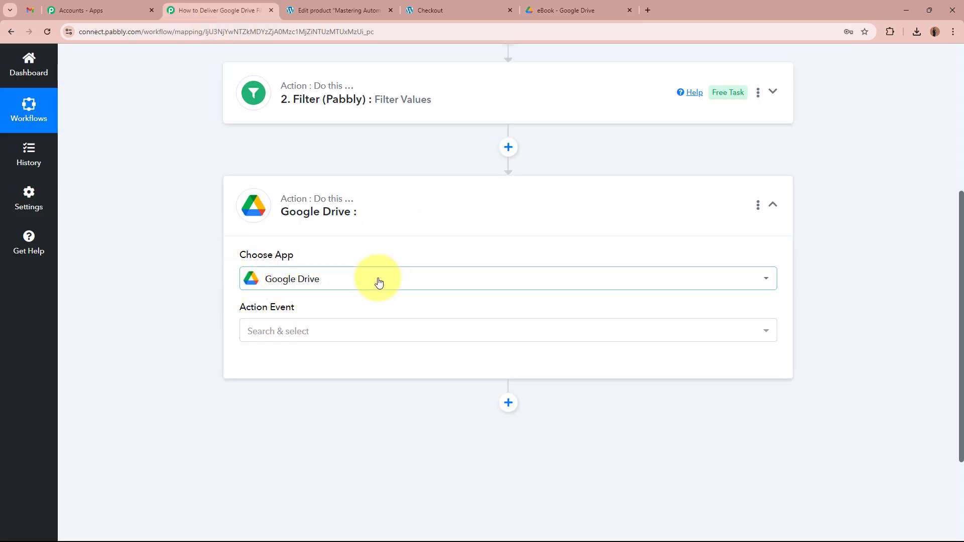
click(344, 331)
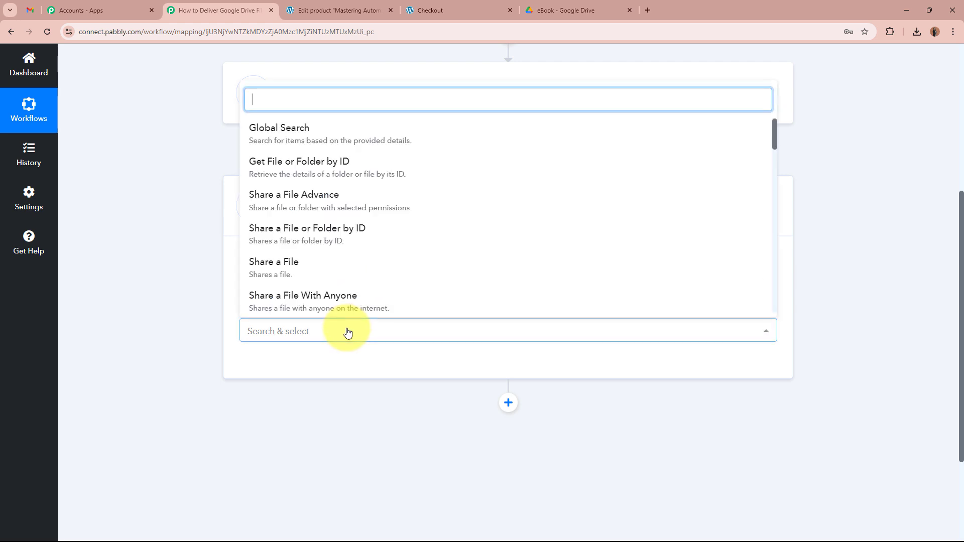
click(327, 265)
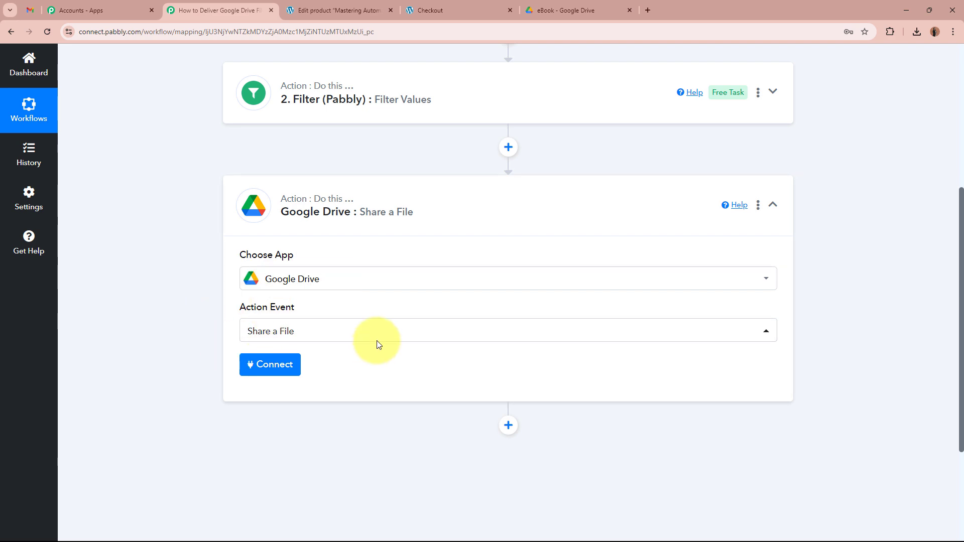
scroll(385, 203, up, 4)
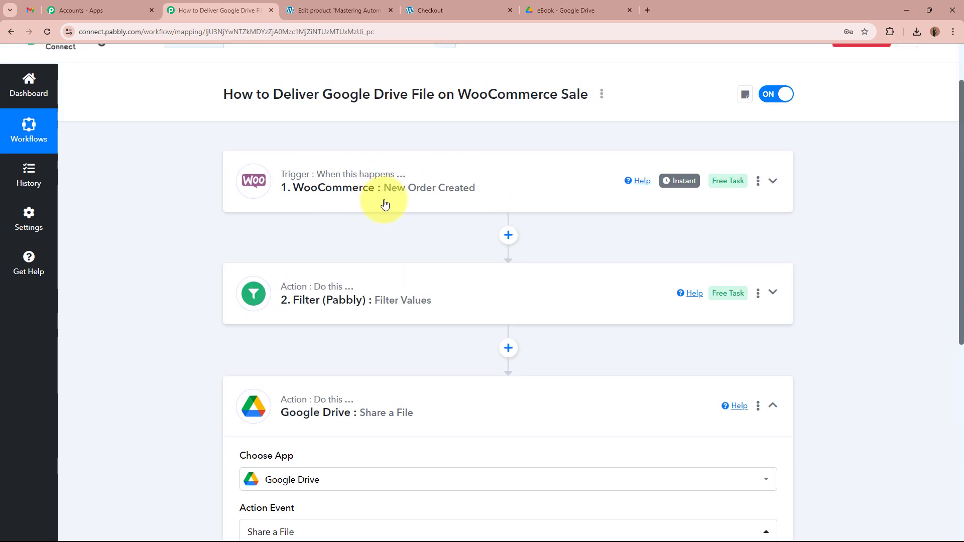
scroll(179, 345, down, 4)
Step: Authorize a new Google Drive #20 connection, revealing the File ID and Email fields
click(245, 360)
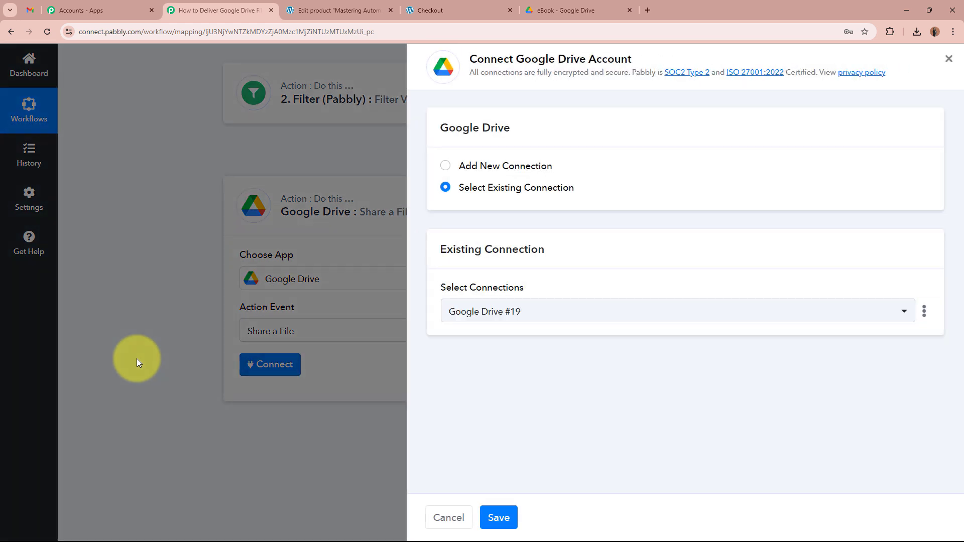
click(446, 167)
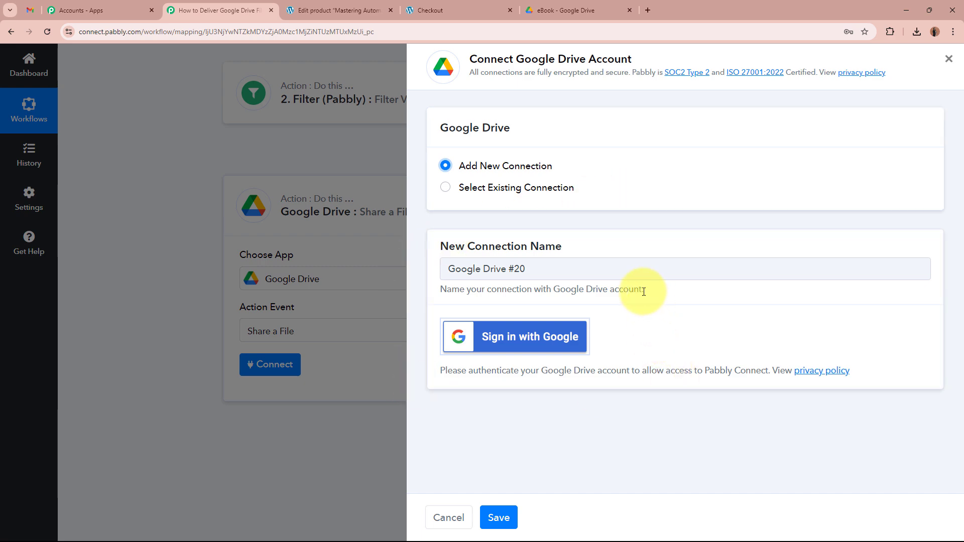
click(520, 341)
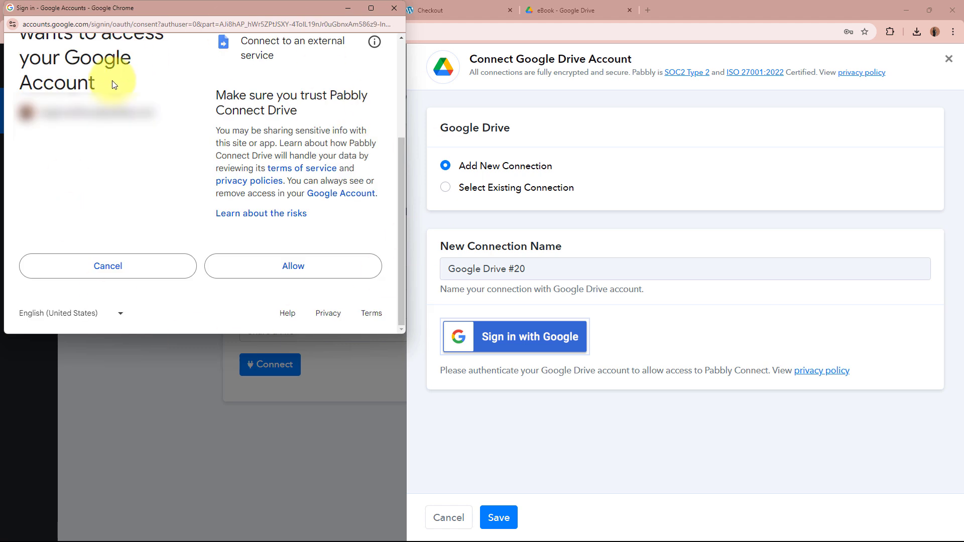
click(280, 261)
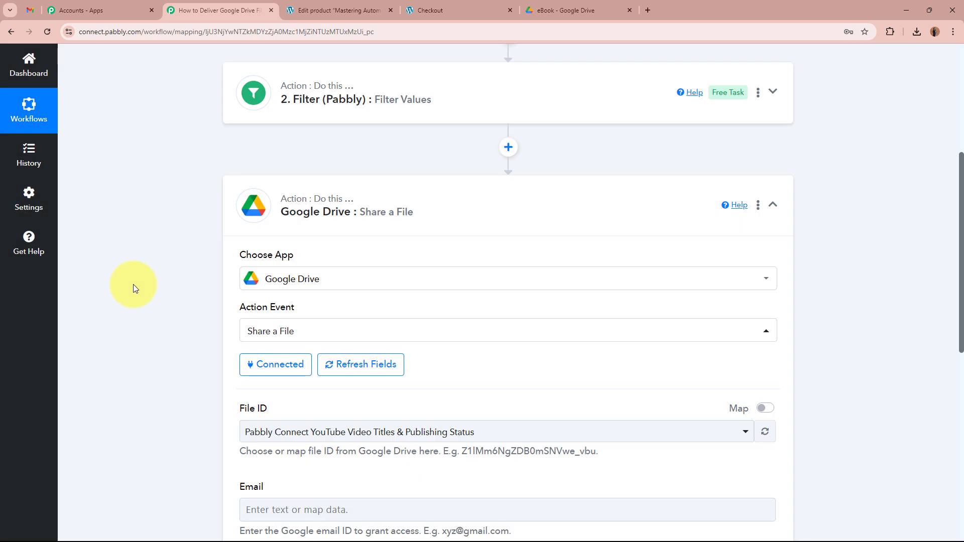
Step: Preview the eBook PDF in the Google Drive eBook folder to confirm which file to share
scroll(134, 284, down, 4)
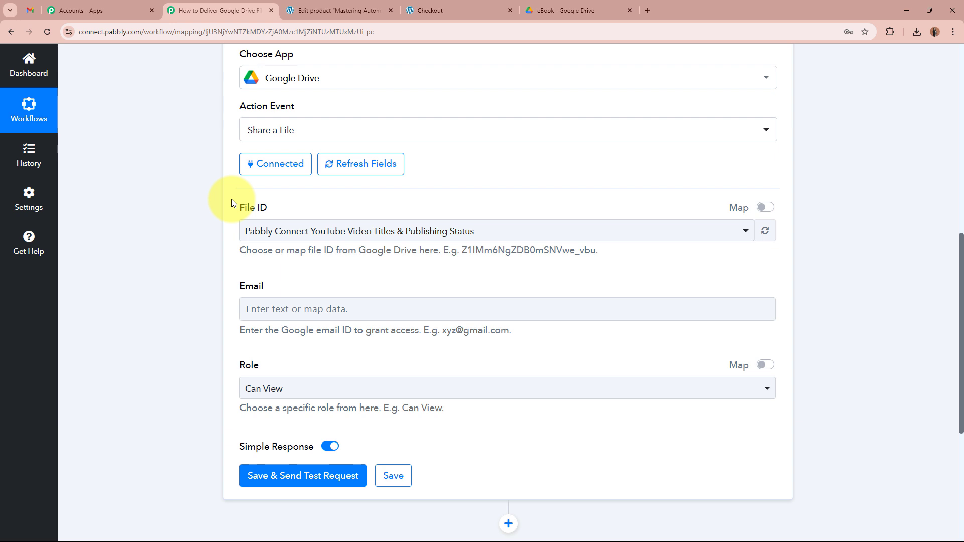
click(586, 10)
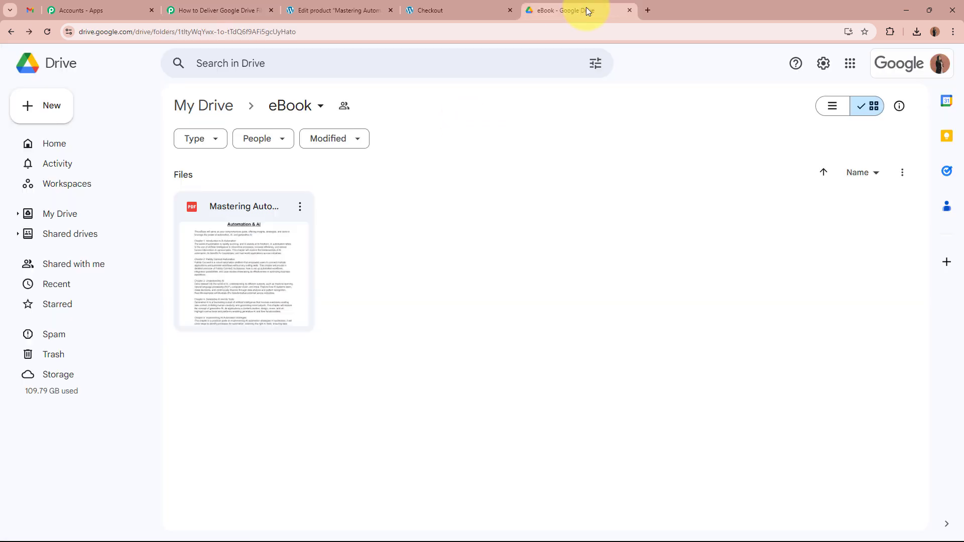
click(214, 250)
double_click(214, 250)
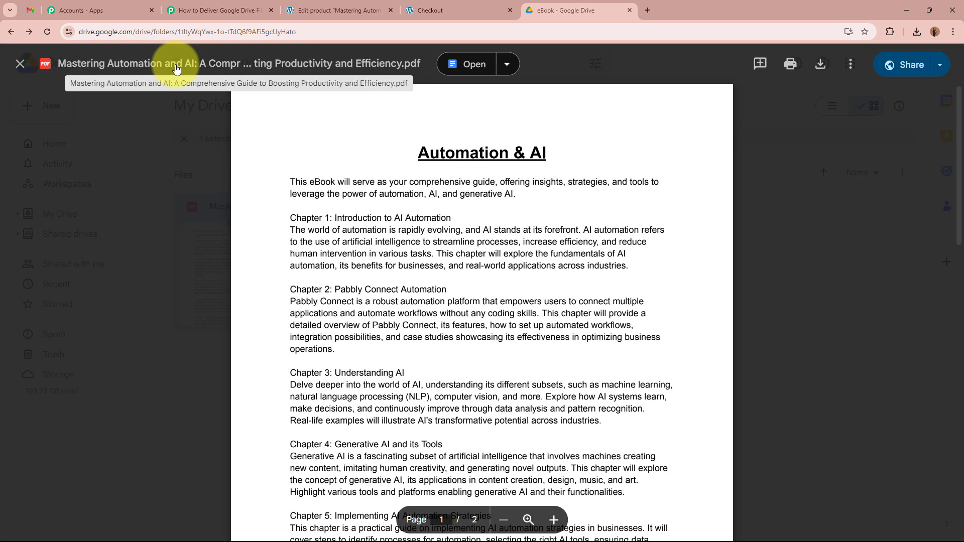
click(255, 4)
Step: Choose the Mastering Automation and AI eBook PDF as the Share a File step's File ID
click(402, 230)
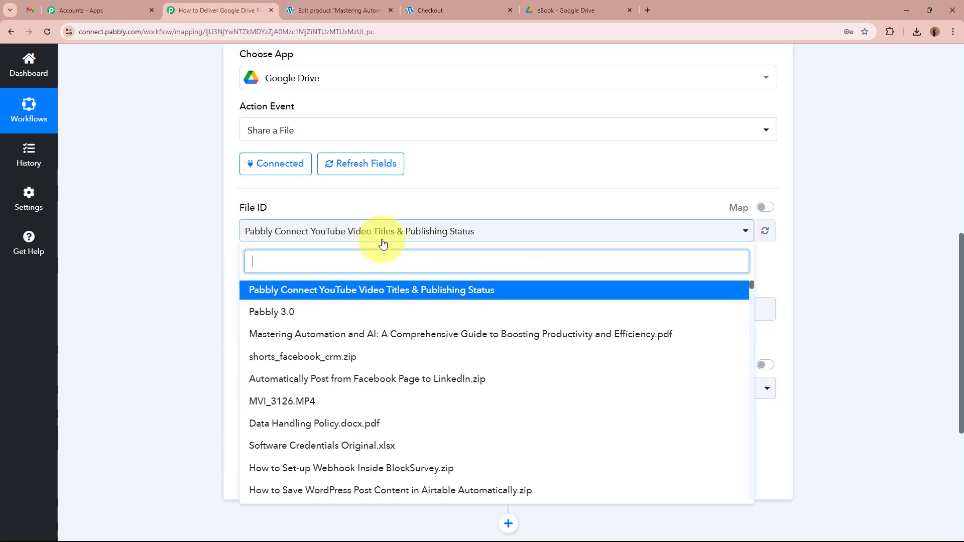
click(356, 335)
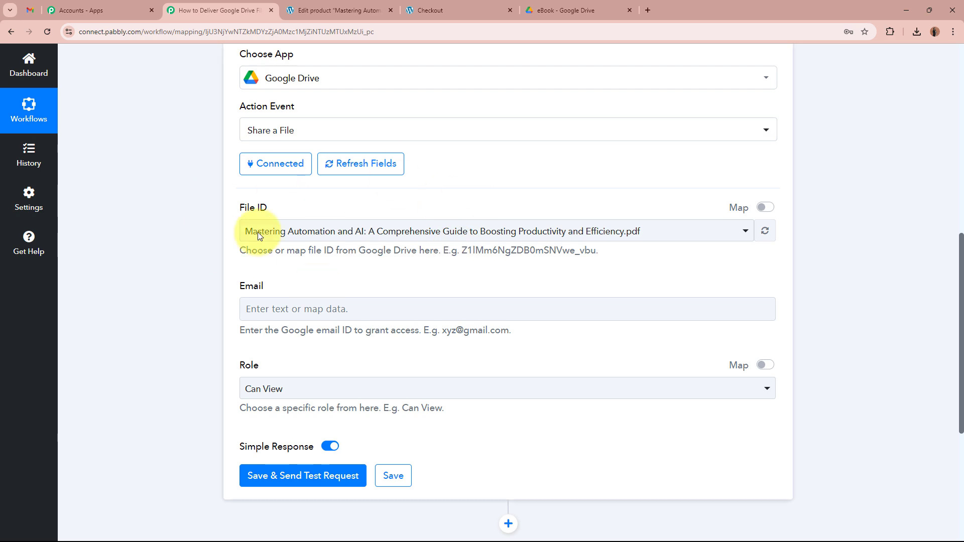
scroll(211, 251, up, 9)
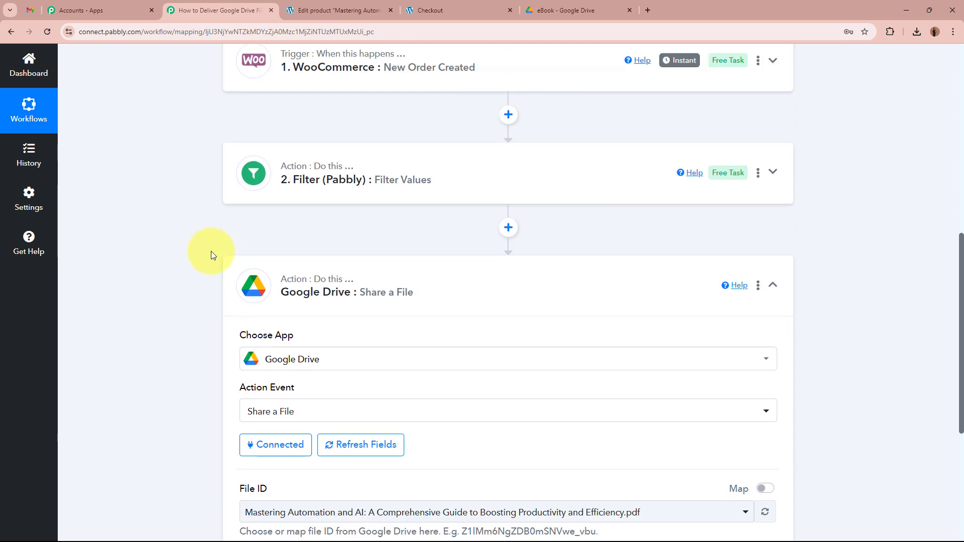
scroll(130, 337, down, 11)
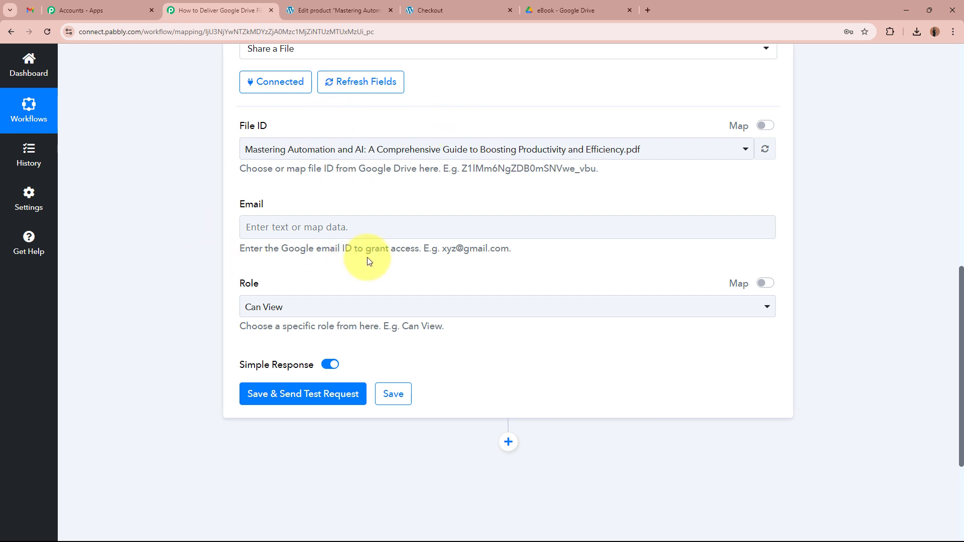
scroll(357, 199, up, 10)
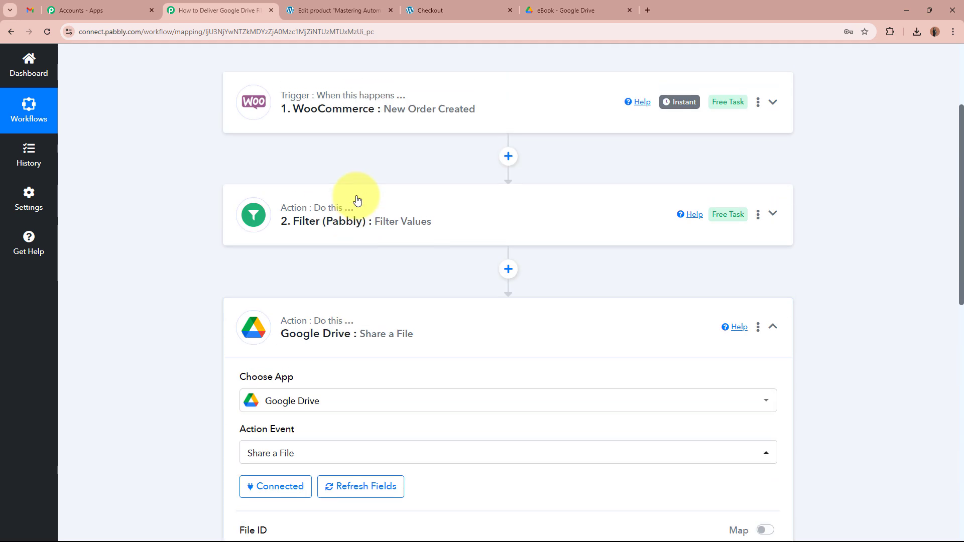
scroll(219, 232, down, 9)
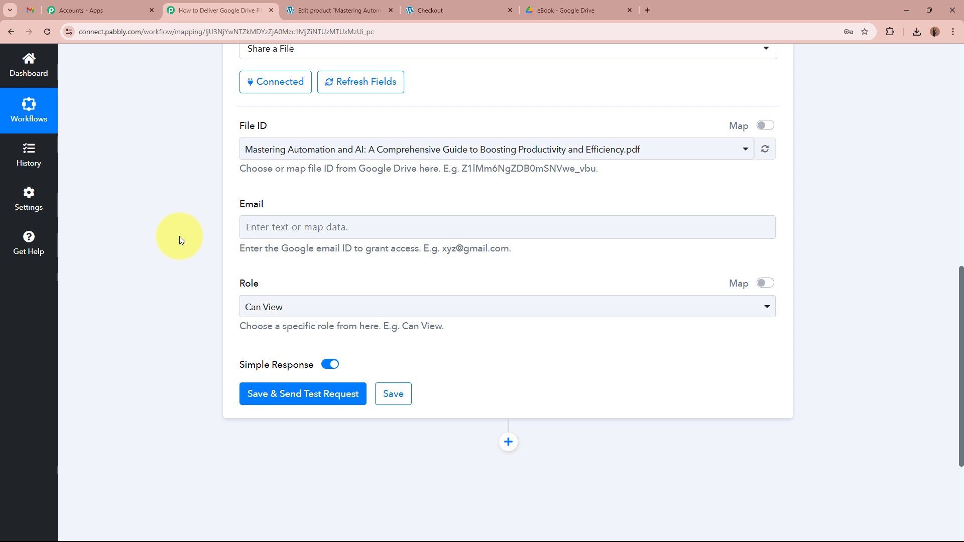
scroll(179, 236, up, 10)
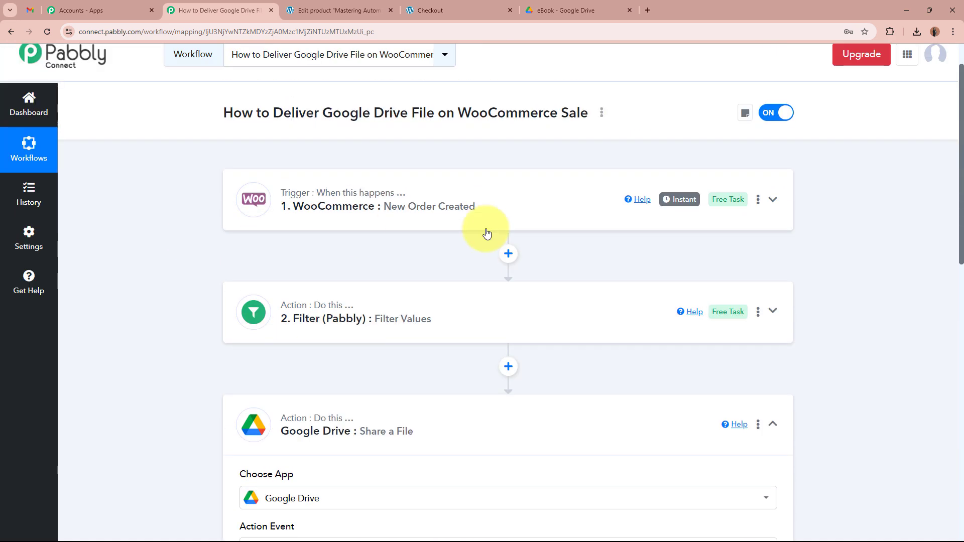
scroll(187, 274, down, 10)
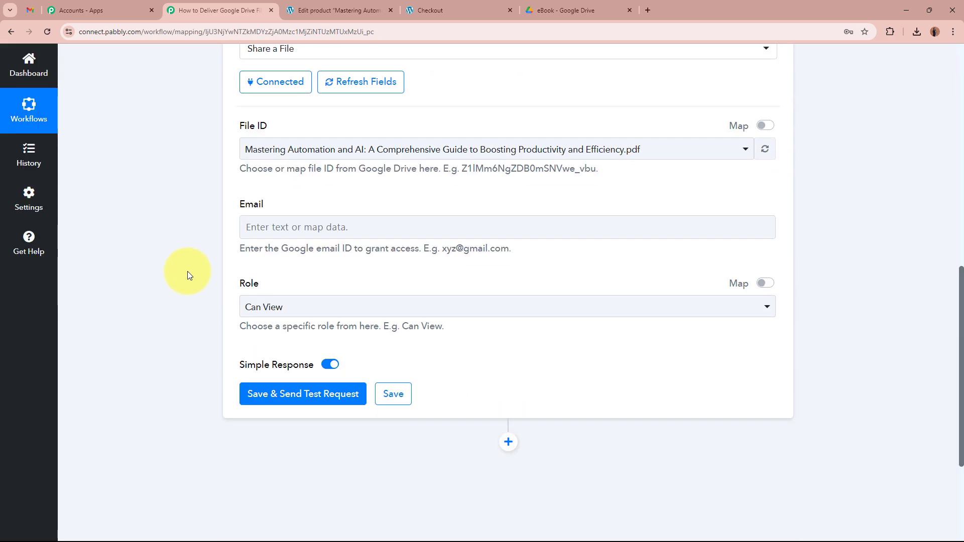
Step: Search the WooCommerce New Order Created fields for 'Email' and map Billing Email into Email
click(345, 225)
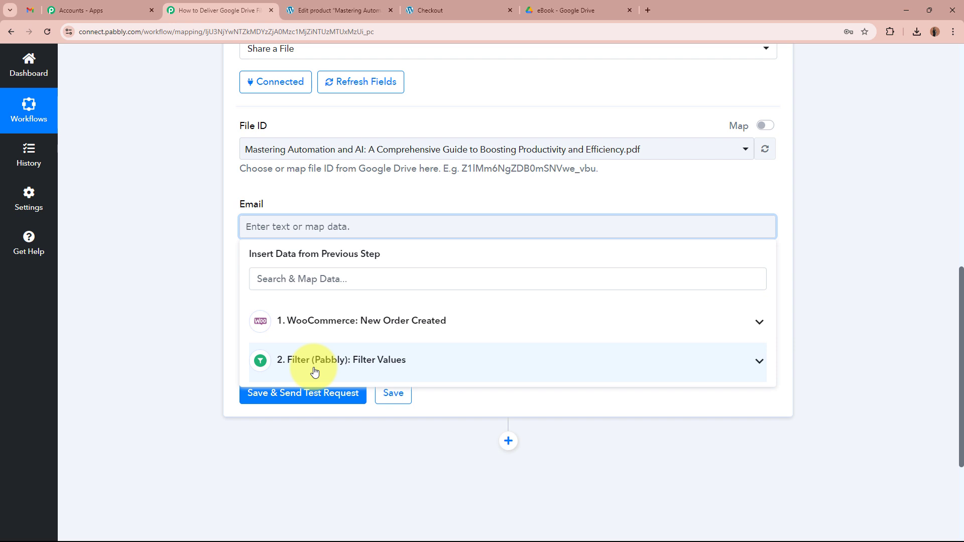
click(411, 332)
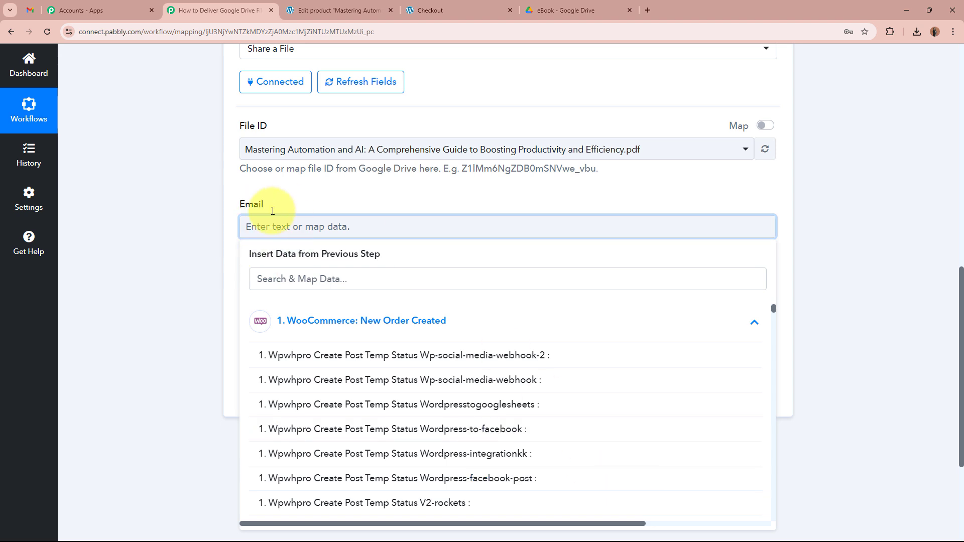
click(300, 284)
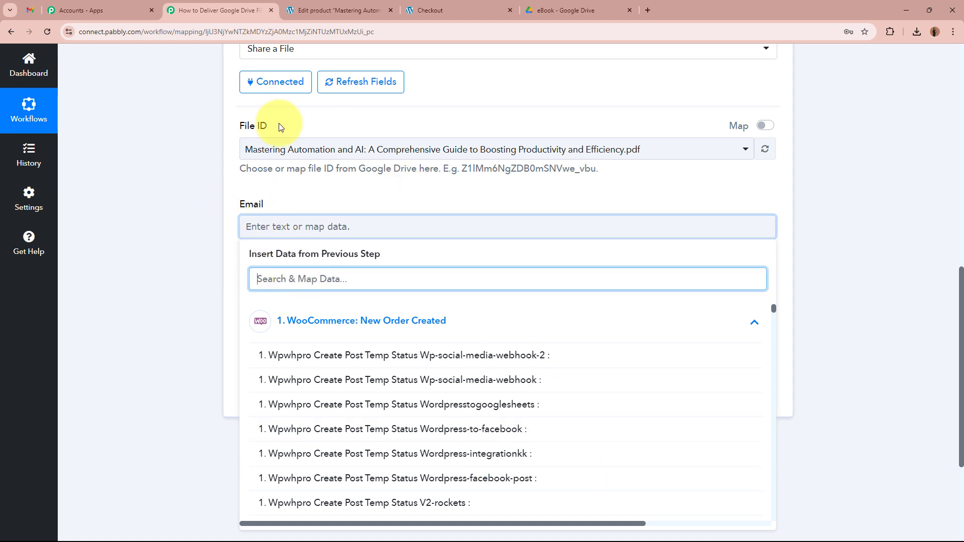
text(Email)
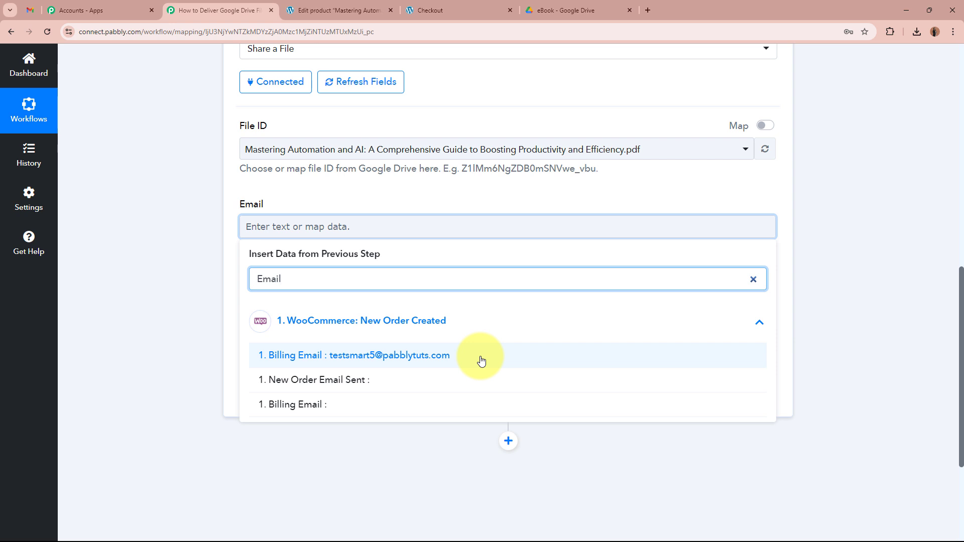
click(422, 359)
click(188, 234)
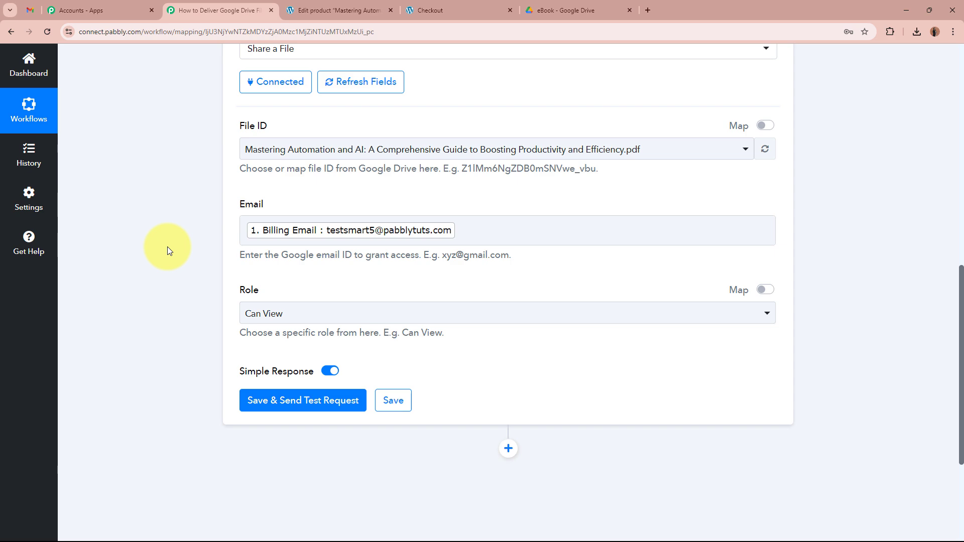
scroll(167, 246, up, 5)
scroll(167, 246, up, 3)
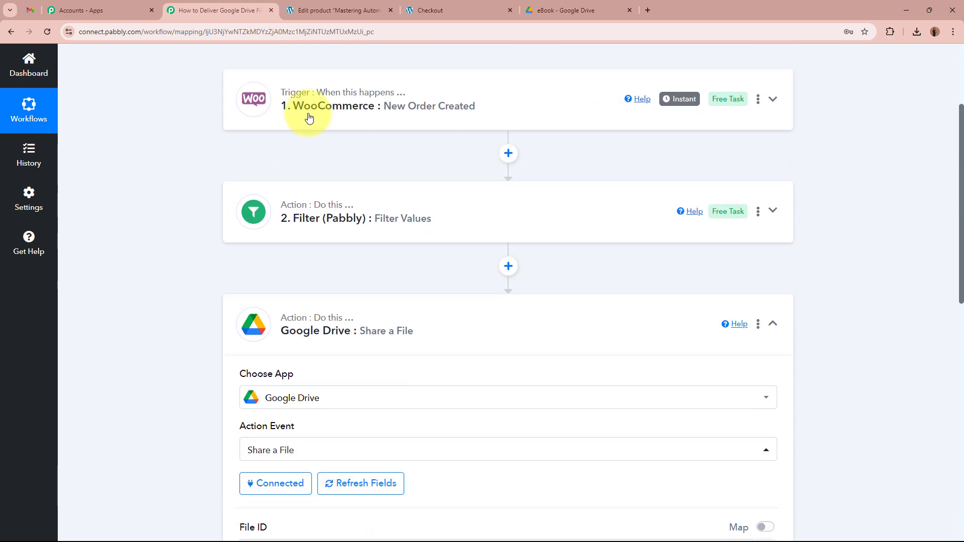
scroll(200, 265, down, 7)
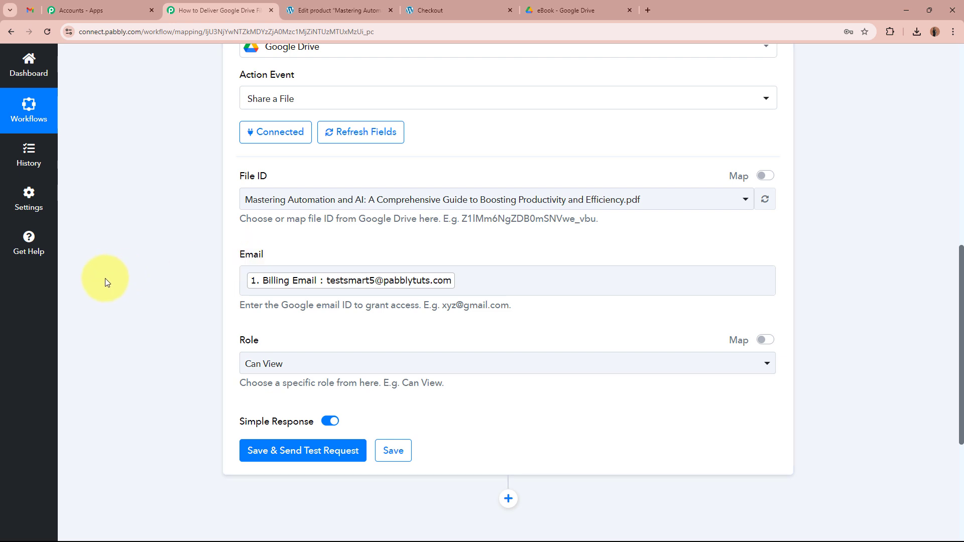
scroll(133, 328, down, 1)
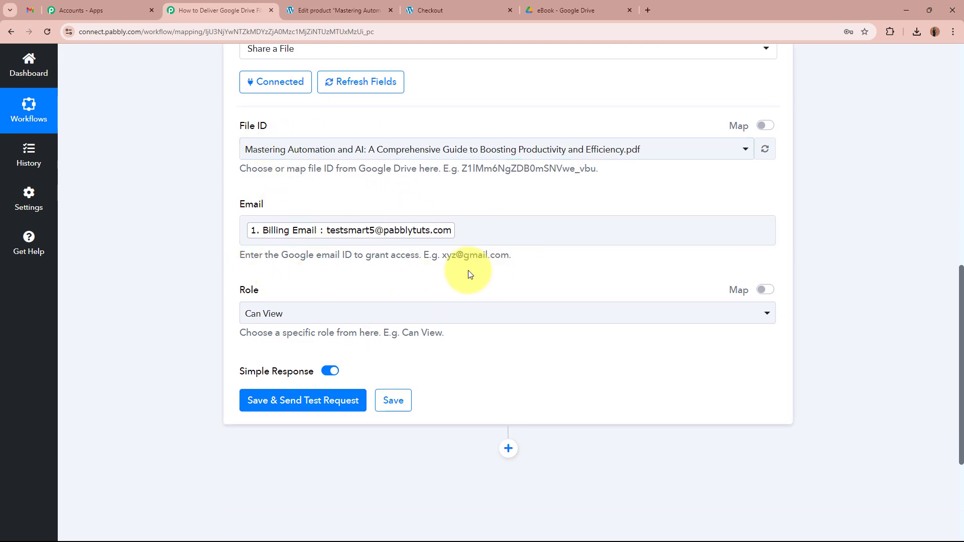
Step: Keep the Can View role, save and test the Share a File step, and check Gmail
click(351, 317)
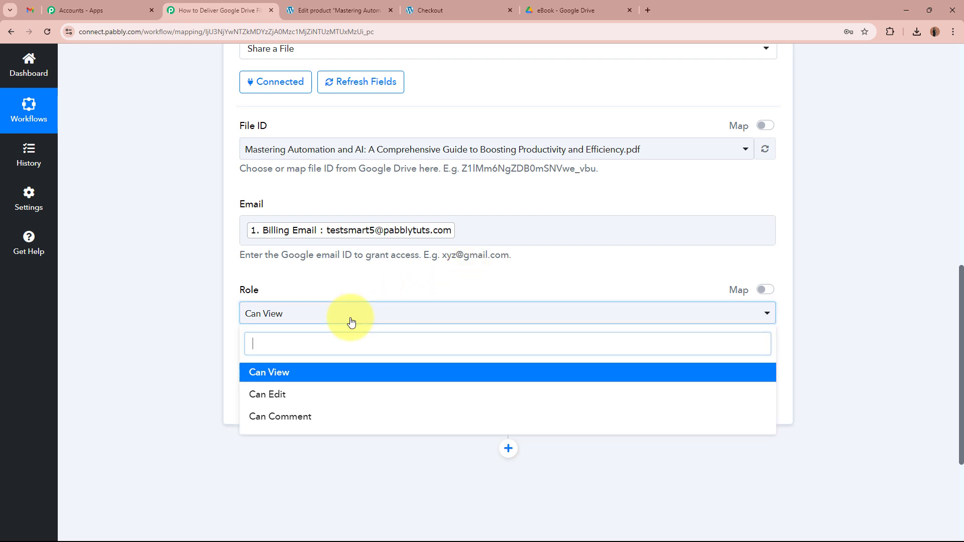
click(318, 383)
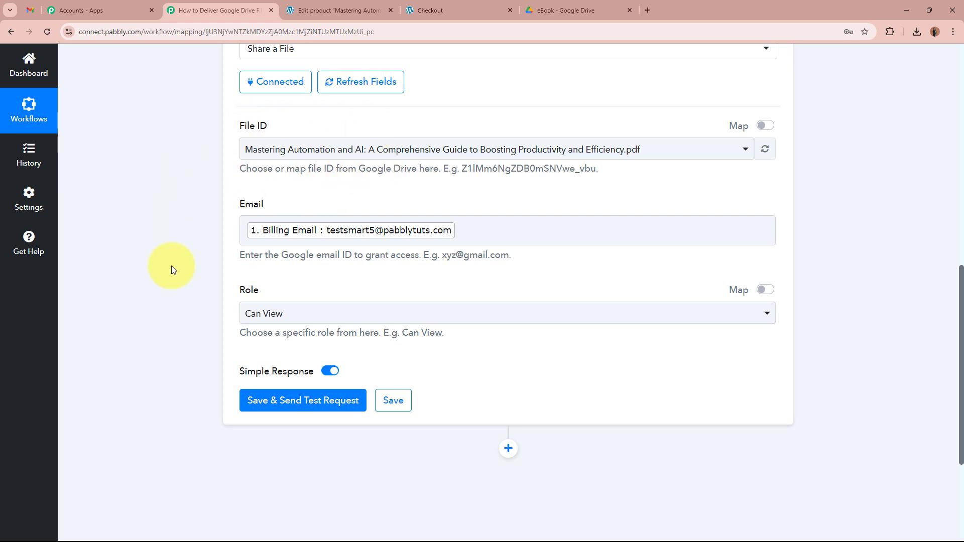
scroll(172, 267, down, 4)
click(319, 209)
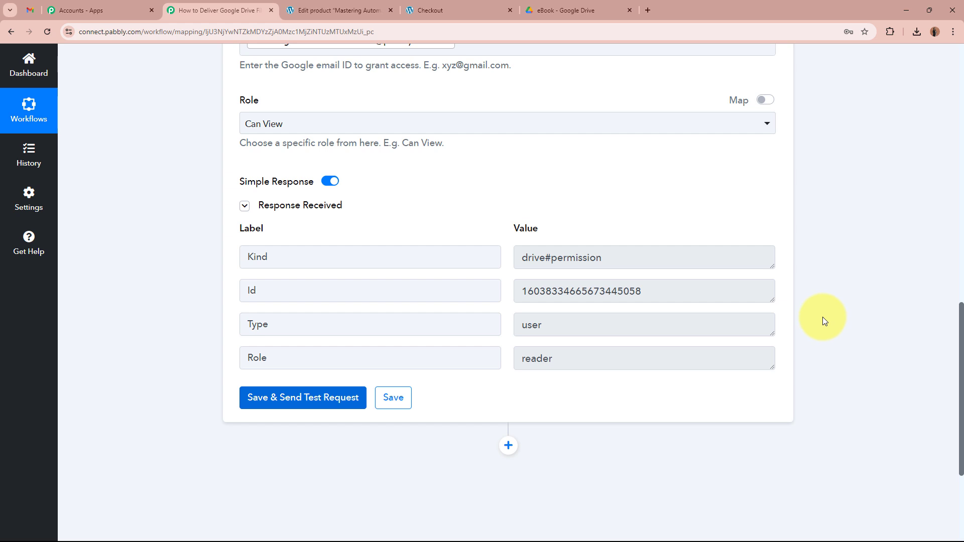
key(ctrl+1)
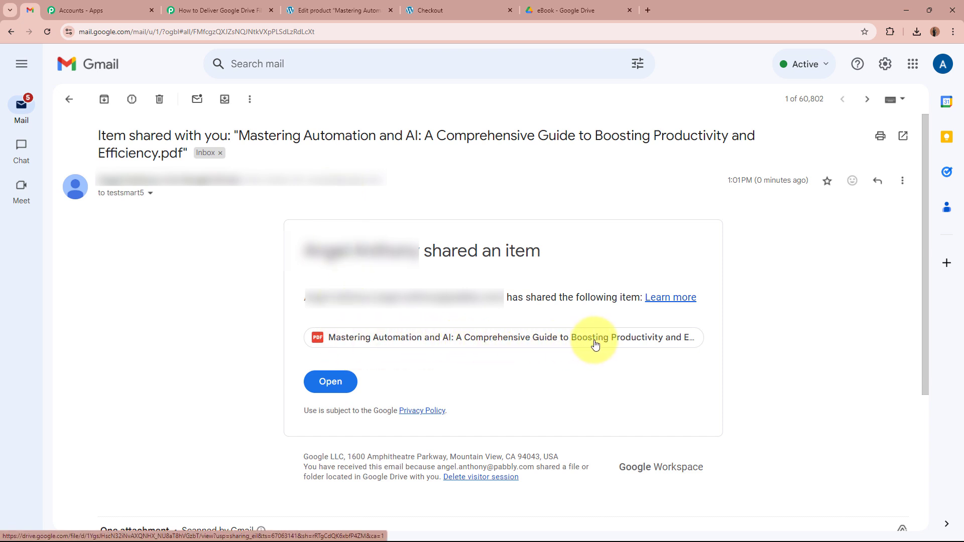
Step: Open the shared eBook PDF from the email, compare it with the Drive folder, and return to Pabbly
click(333, 391)
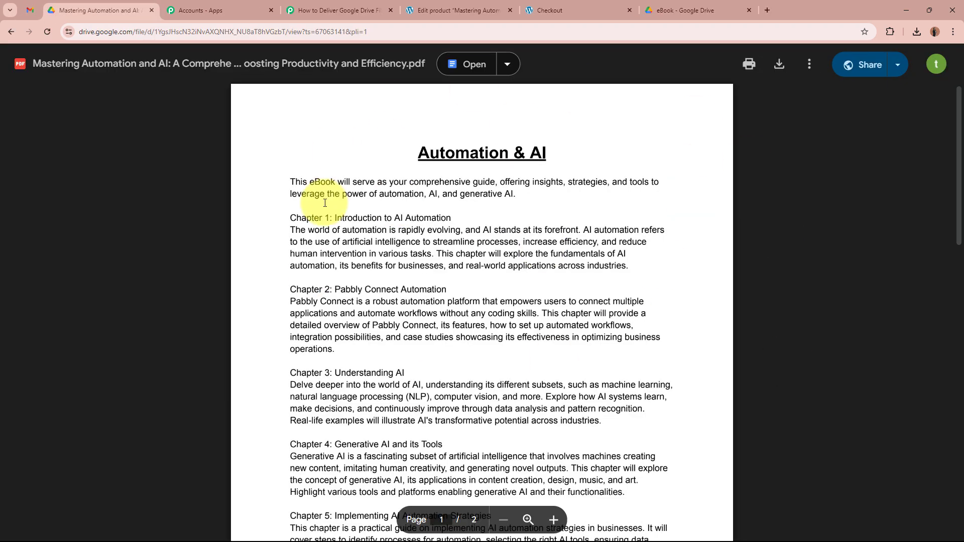
click(693, 8)
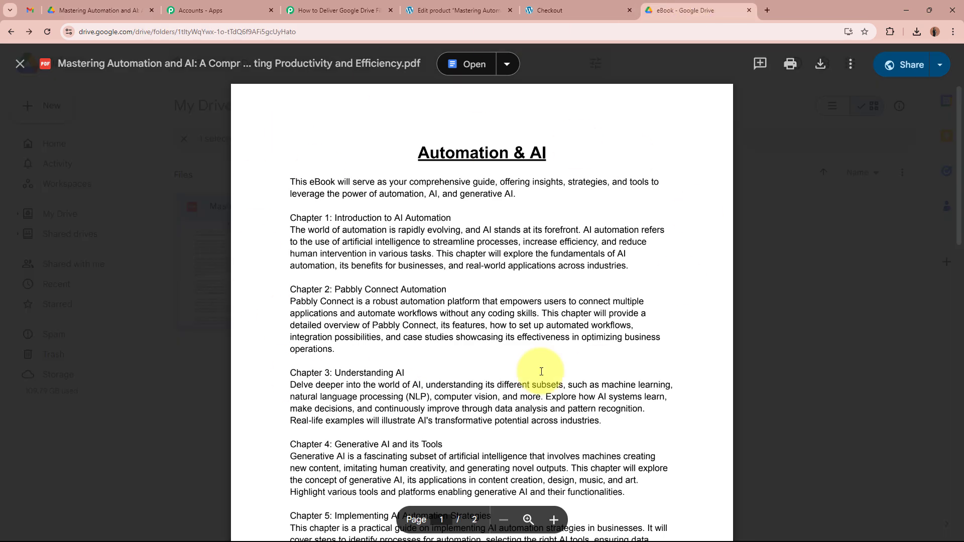
click(159, 218)
click(101, 6)
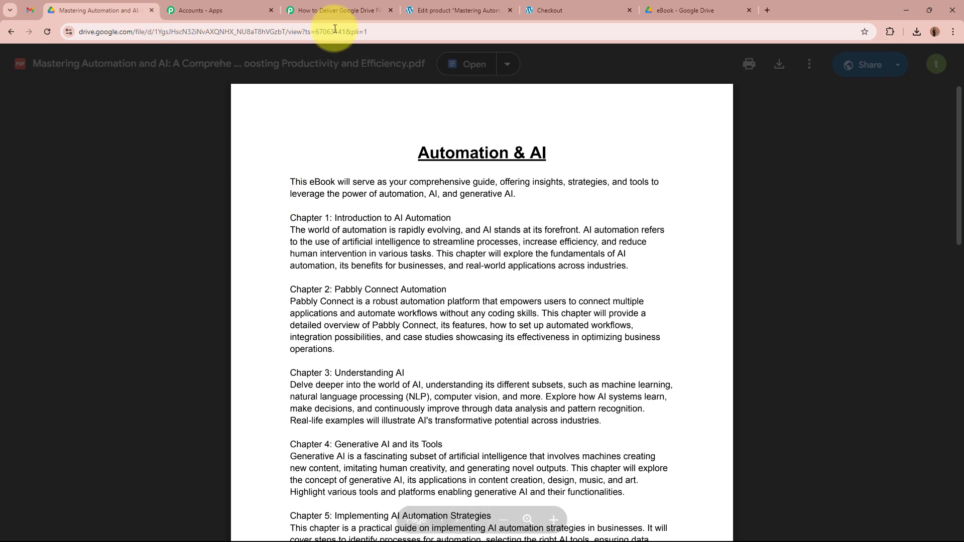
click(339, 10)
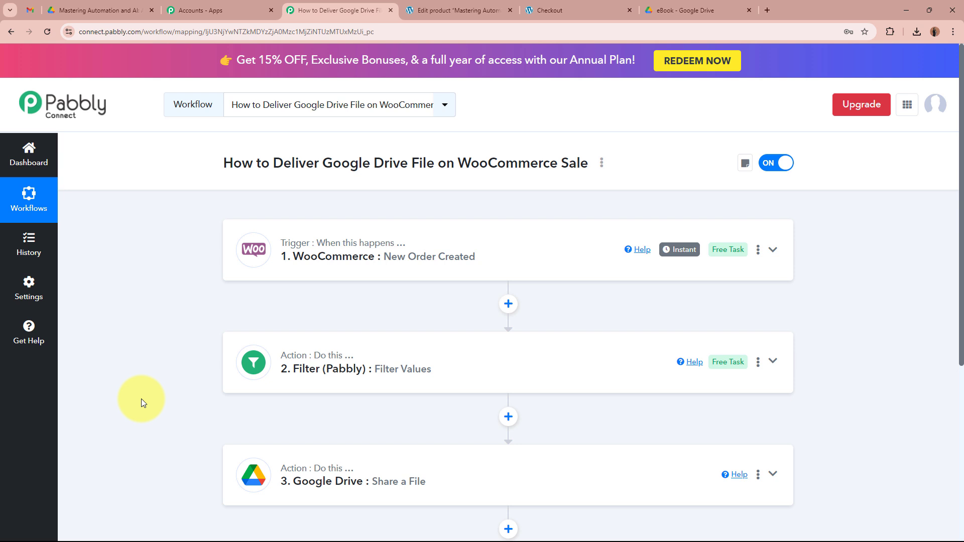